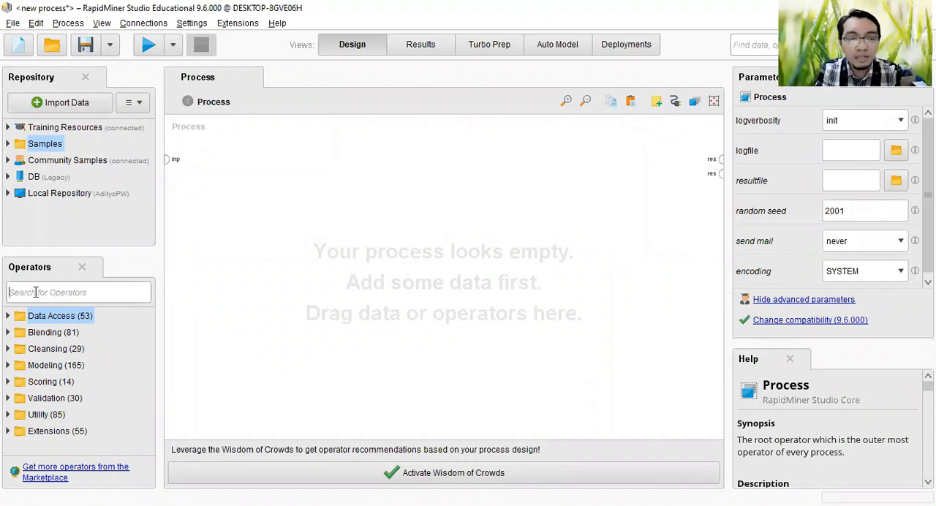
Step: Find the Read CSV operator and add it to the empty process
type("read")
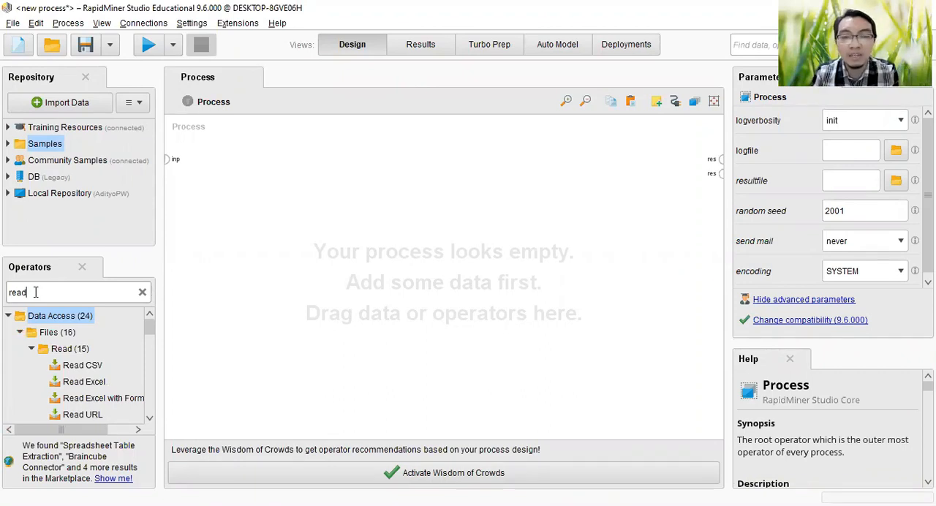
left_click(82, 366)
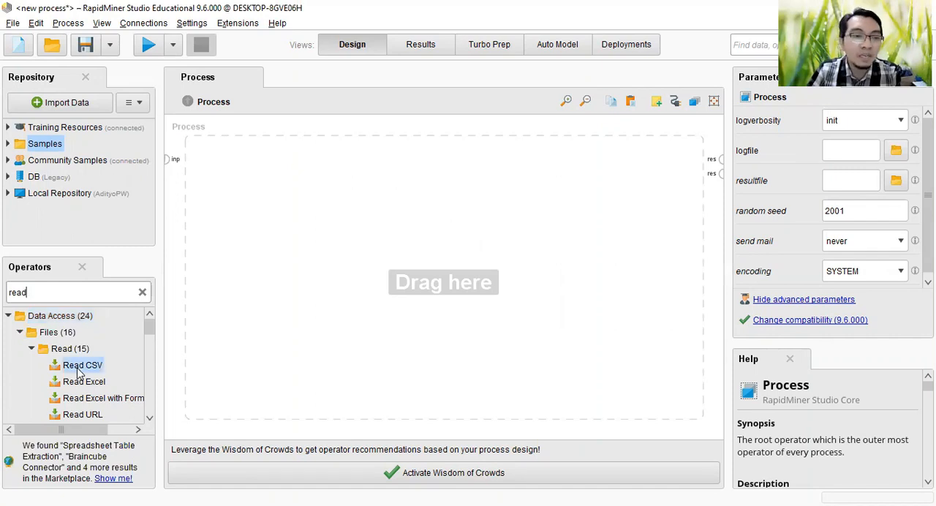
left_click_drag(94, 370, 216, 165)
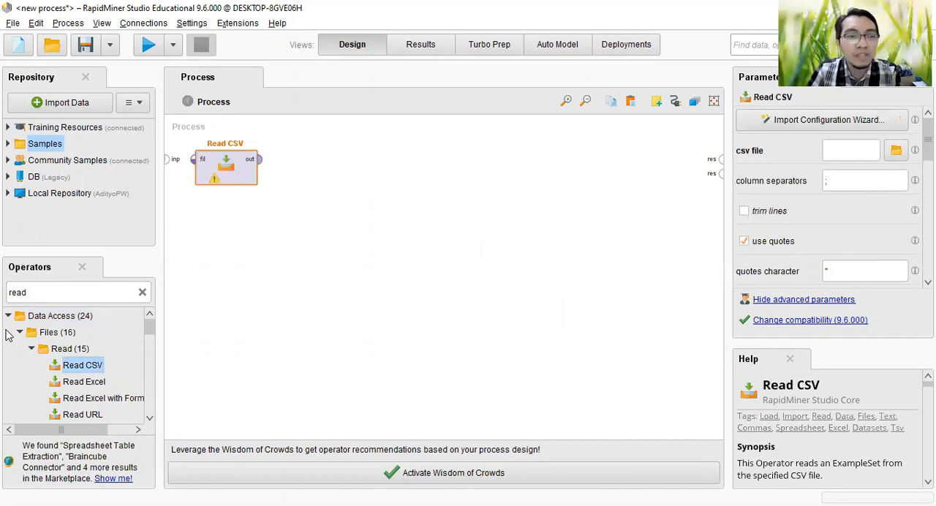
left_click_drag(21, 333, 307, 333)
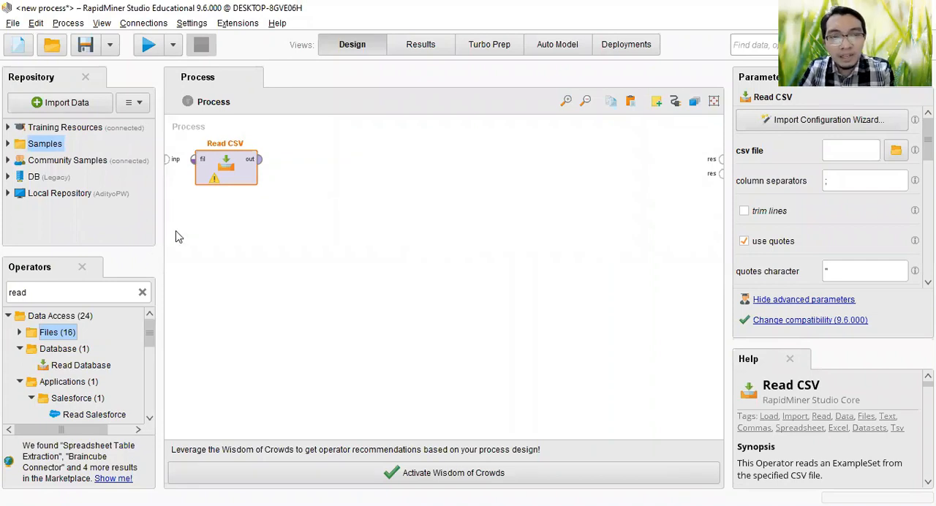
Step: Load electronics-a-100k.csv from the Dataset folder in Rapidminer9.6 on drive D into Read CSV and proceed to column formatting
double_click(230, 164)
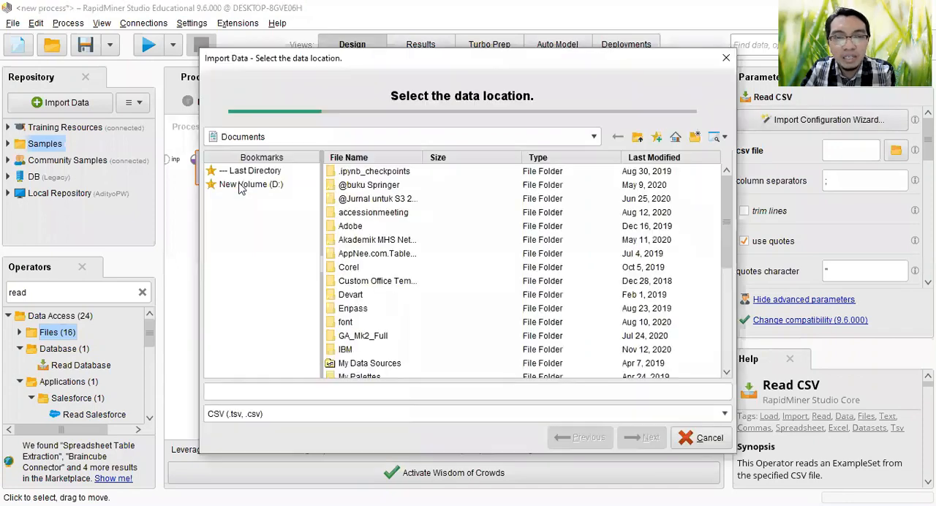
left_click(244, 185)
double_click(366, 308)
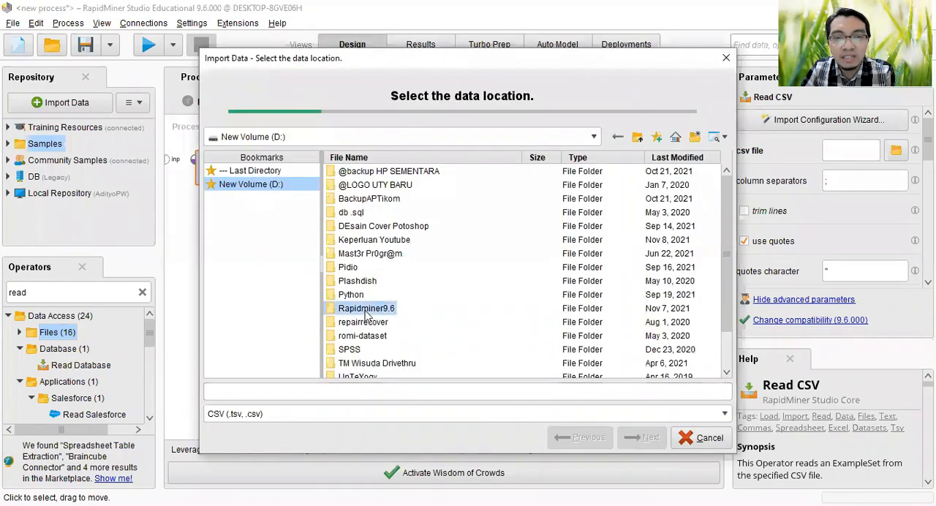
double_click(359, 216)
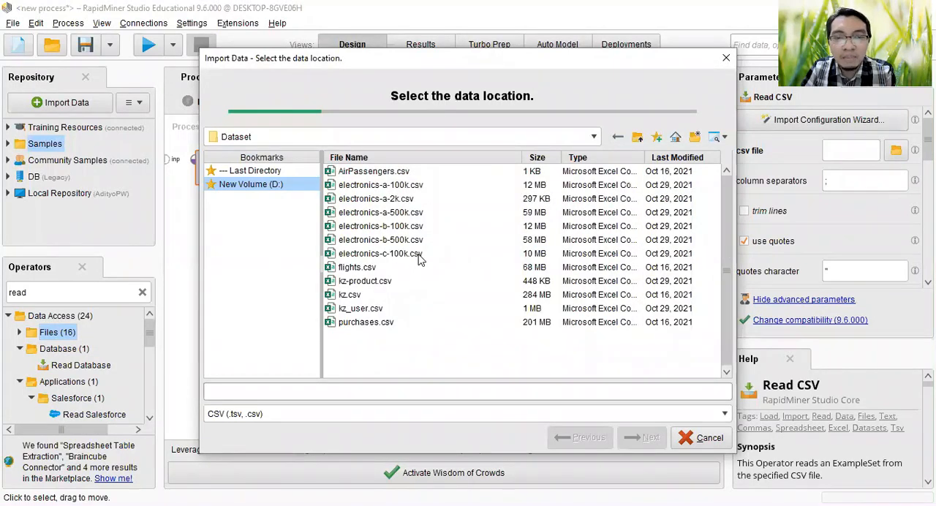
left_click(372, 188)
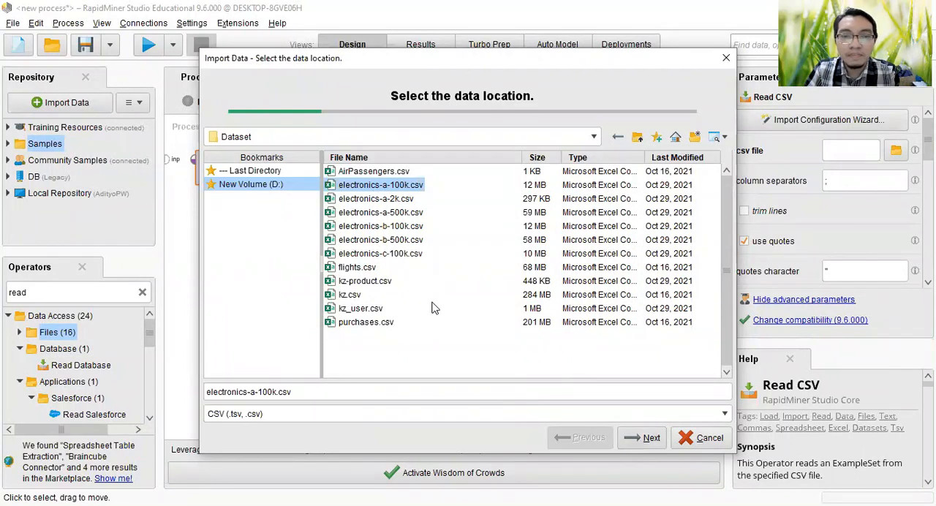
left_click(644, 444)
left_click(644, 441)
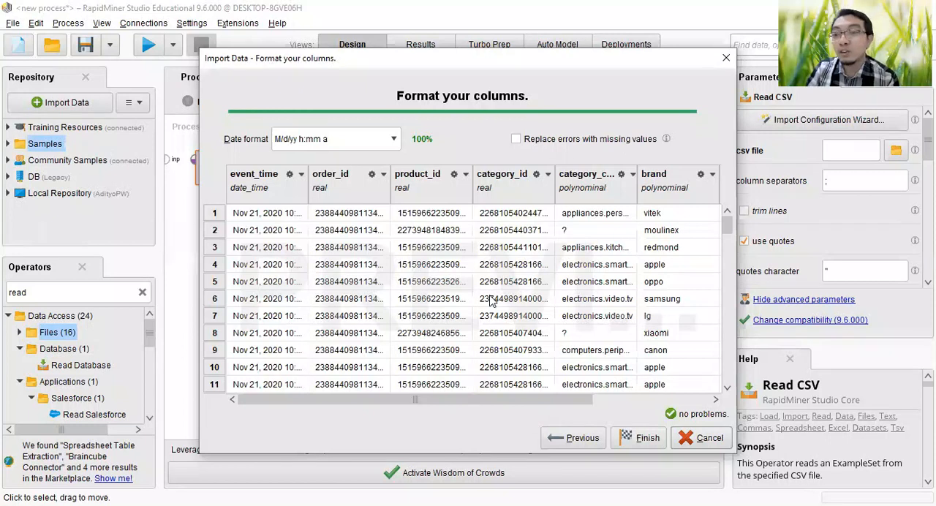
Step: Change the data type of the order_id, product_id and category_id columns to polynominal
left_click(382, 176)
mouse_move(416, 191)
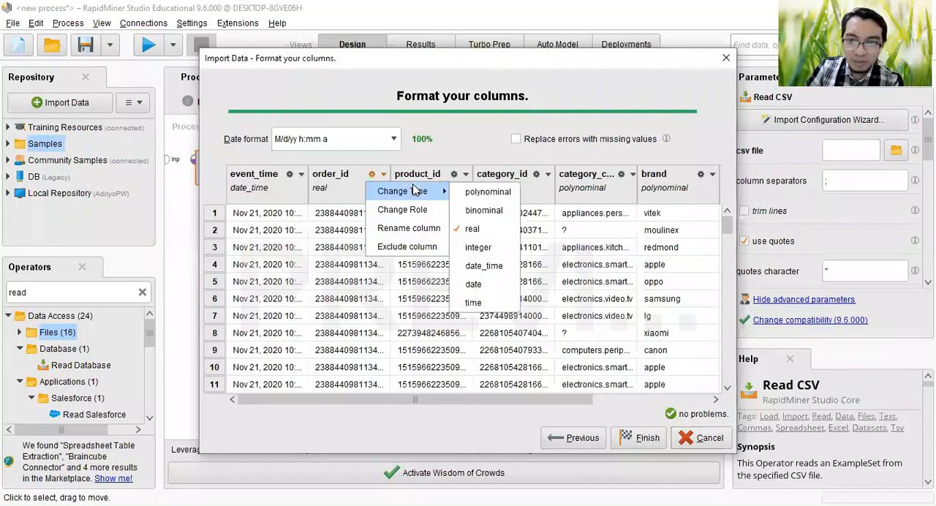
left_click(468, 189)
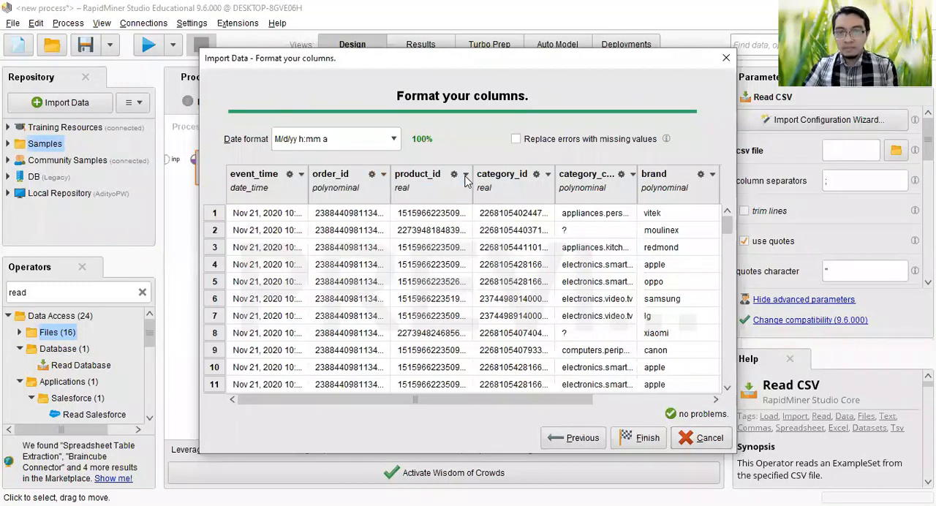
left_click(465, 176)
mouse_move(520, 196)
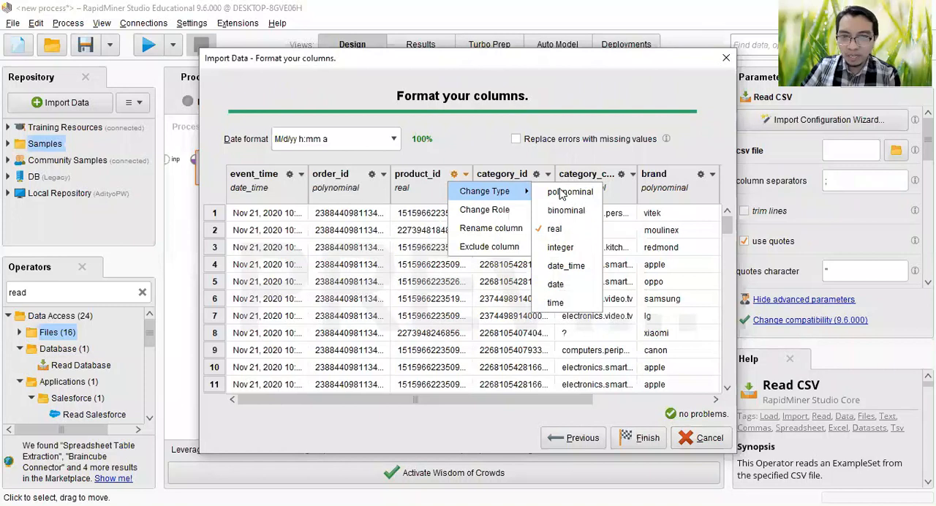
left_click(561, 192)
left_click(548, 176)
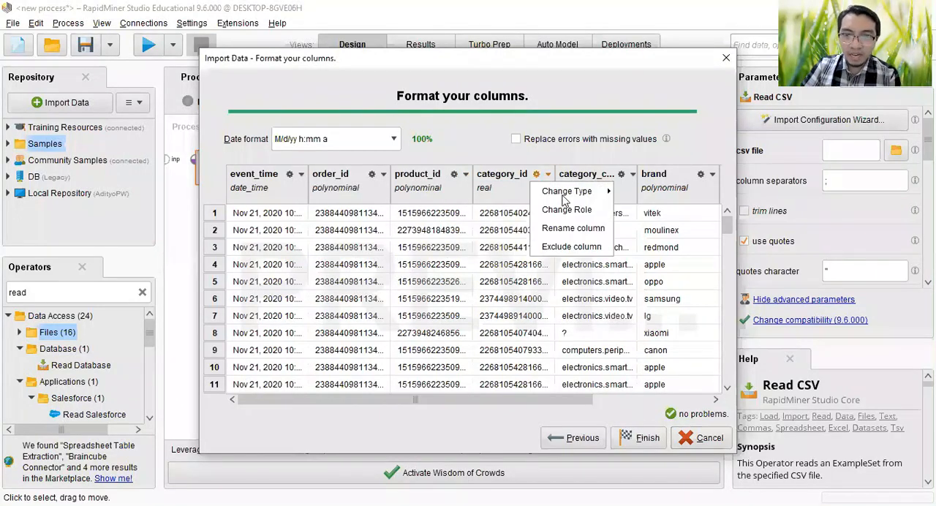
mouse_move(575, 195)
left_click(633, 195)
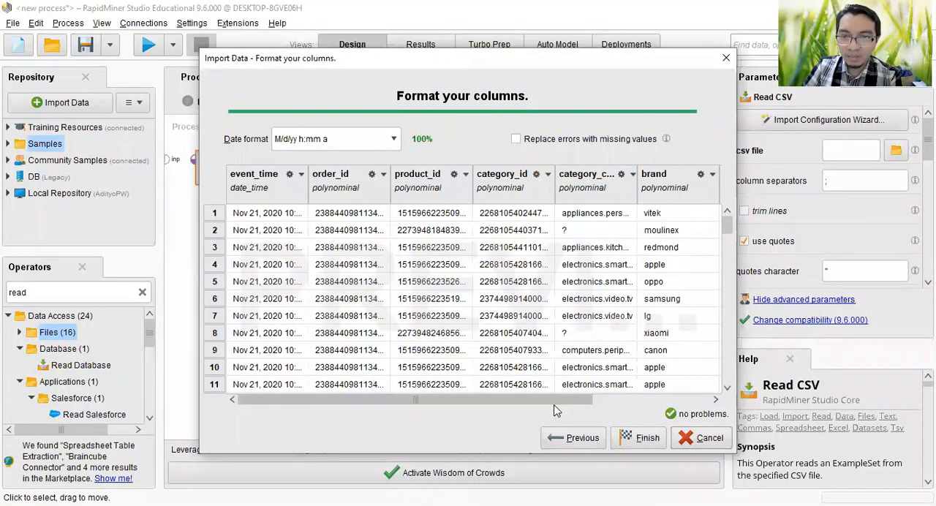
Step: Change the user_id column's type to polynominal and finish the import configuration
left_click_drag(590, 404, 688, 220)
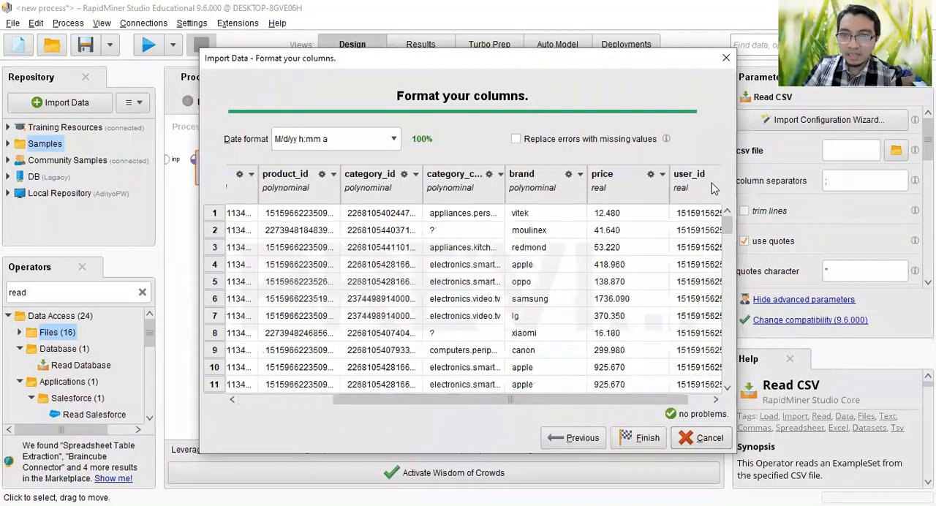
left_click_drag(662, 399, 711, 399)
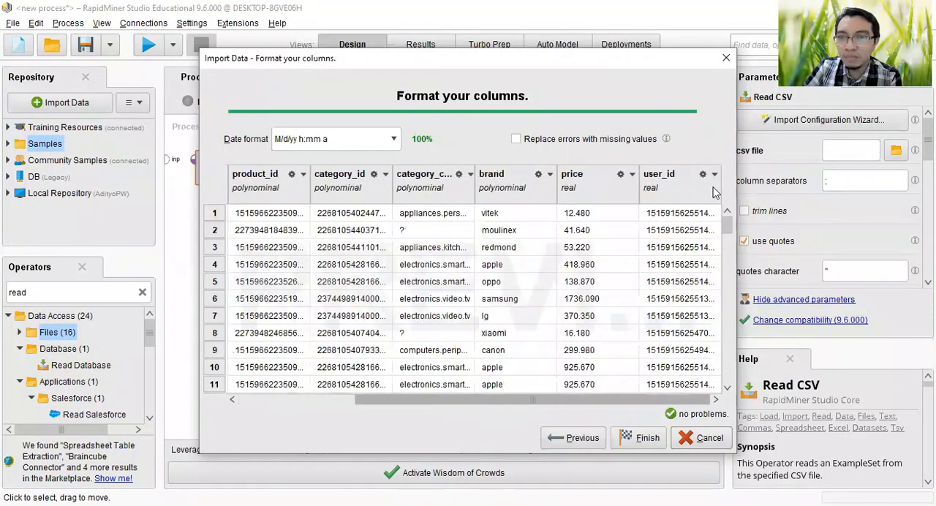
left_click(715, 176)
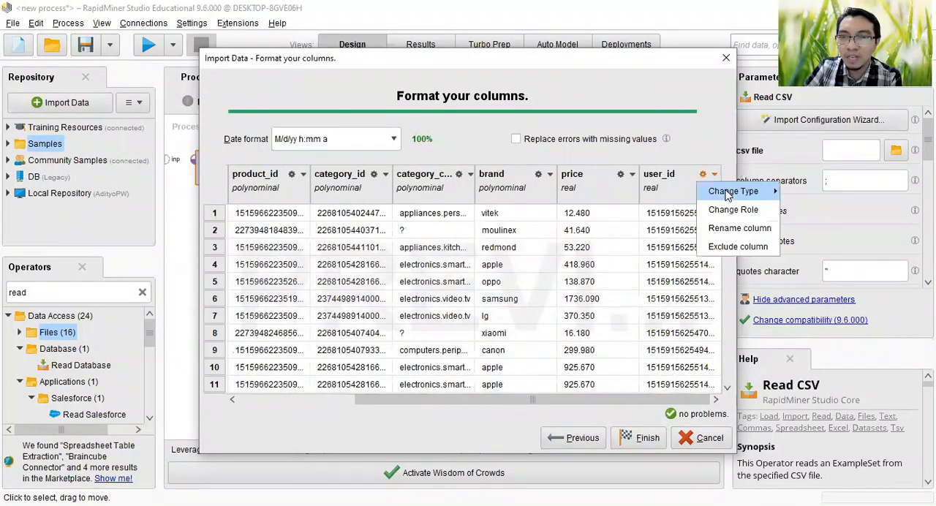
mouse_move(761, 191)
left_click(801, 191)
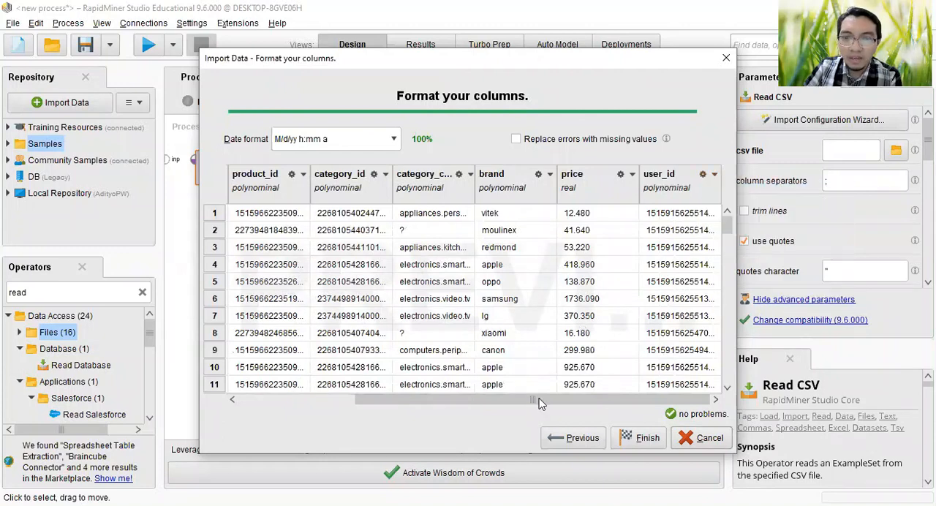
left_click(344, 401)
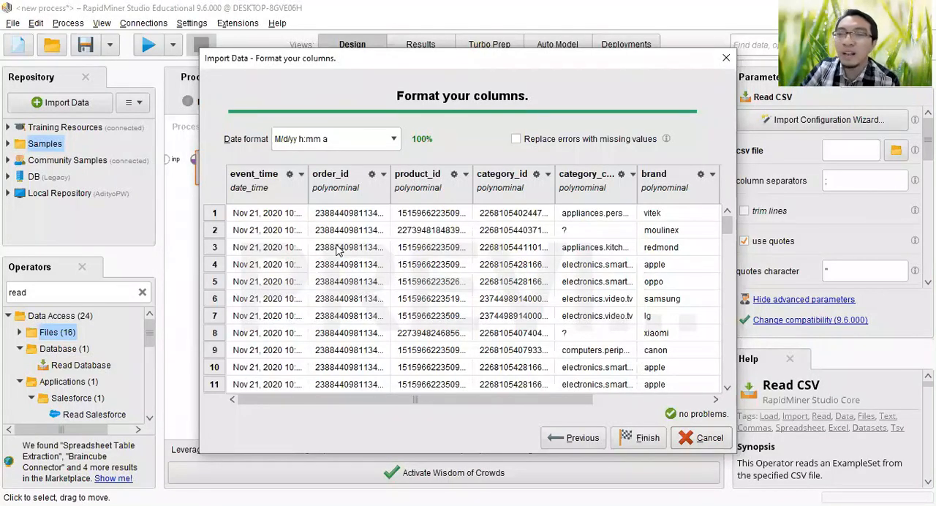
left_click(639, 441)
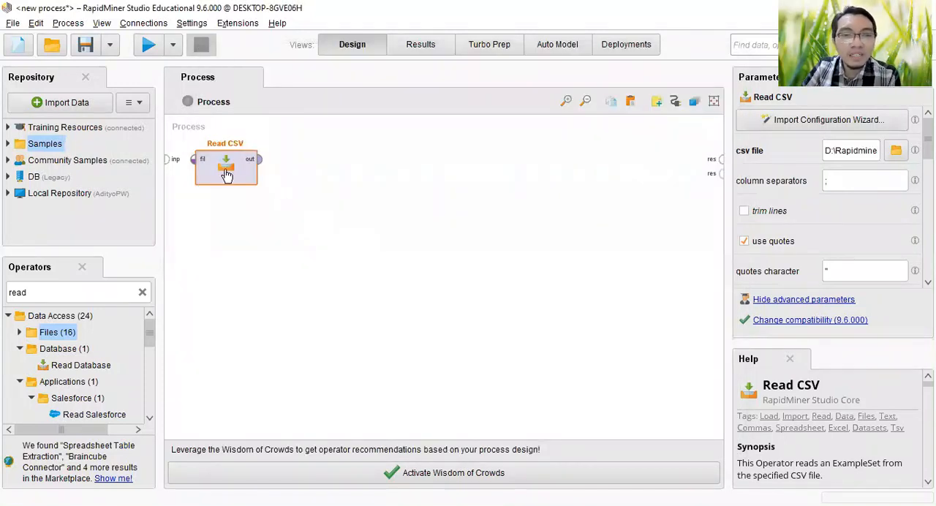
Step: Connect the Read CSV output to the first result port and run the process
left_click(262, 161)
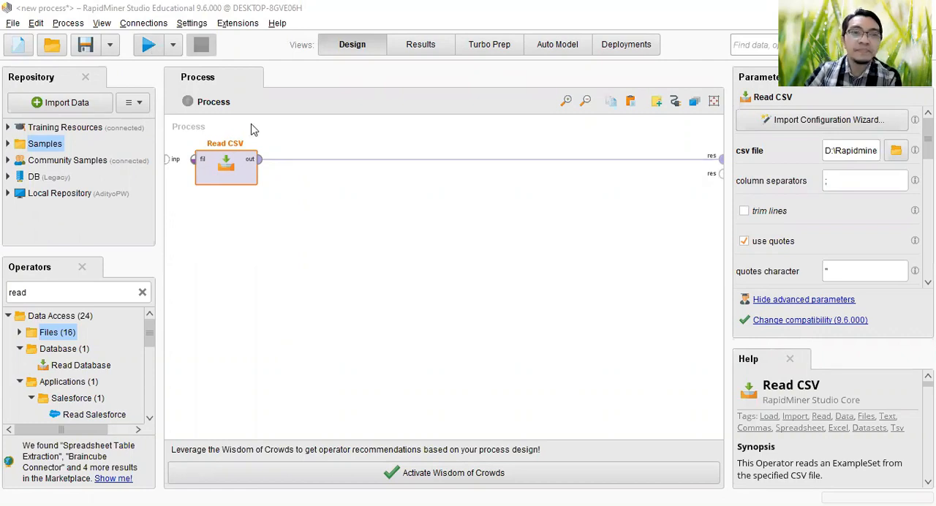
key("F11")
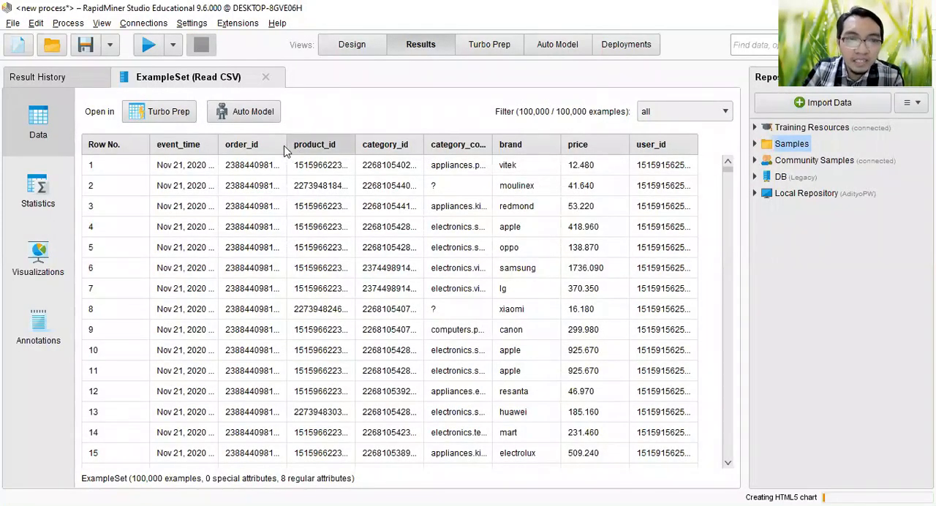
Step: Widen the order_id, product_id, category_code and brand columns in the results table to read their full values
left_click_drag(329, 149, 333, 150)
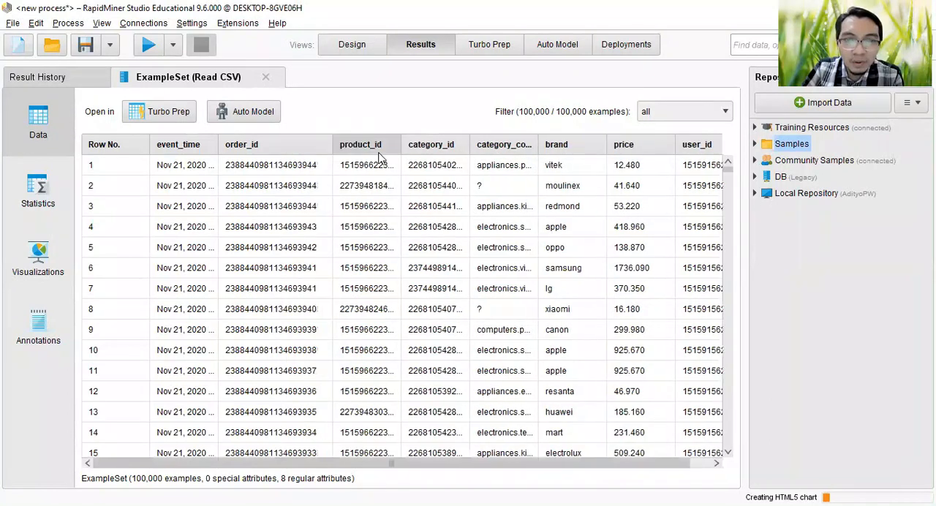
left_click_drag(400, 148, 449, 149)
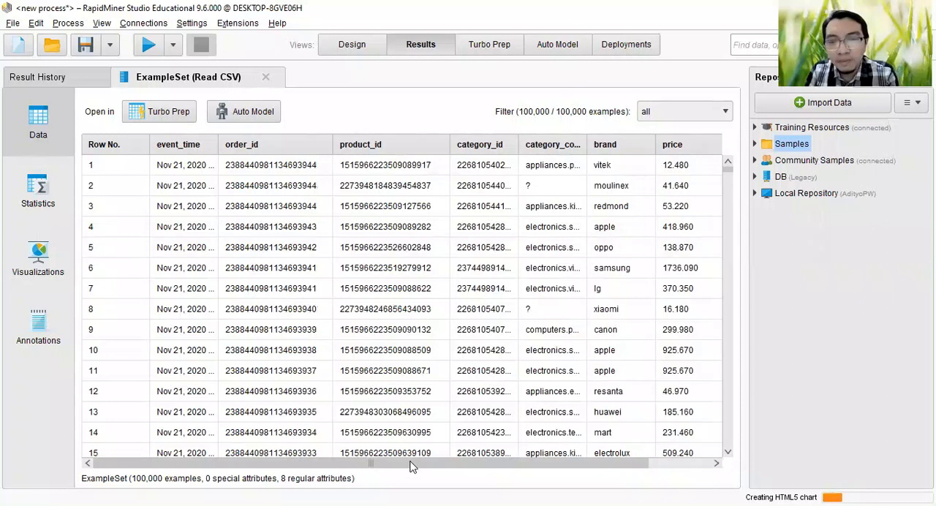
left_click_drag(450, 463, 506, 461)
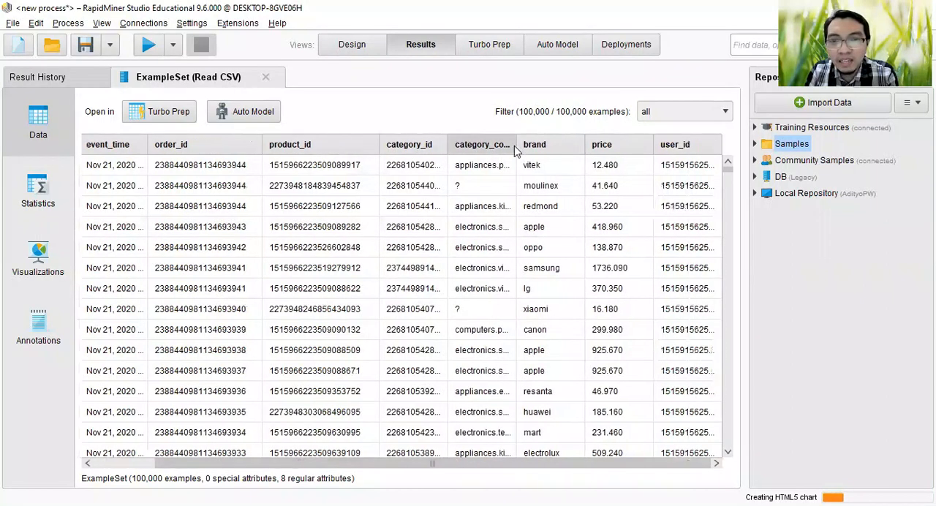
left_click_drag(517, 144, 547, 145)
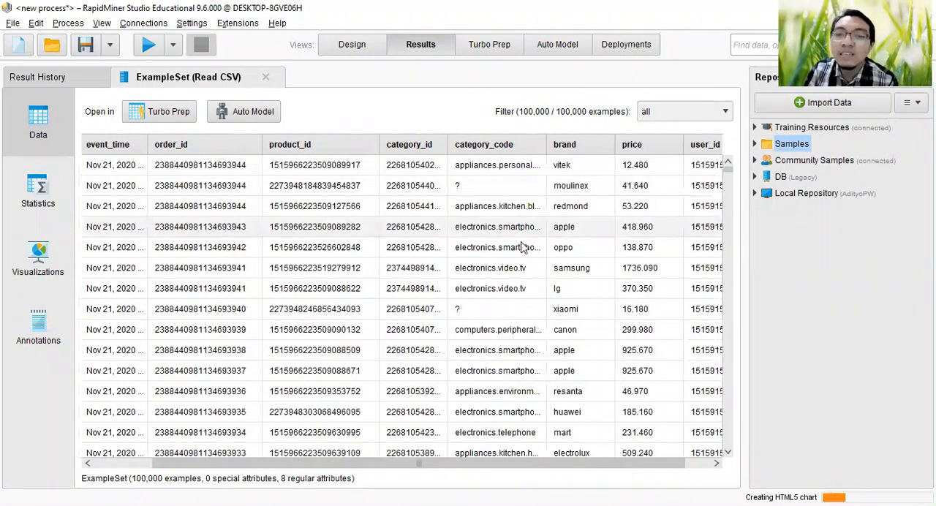
left_click_drag(615, 144, 651, 149)
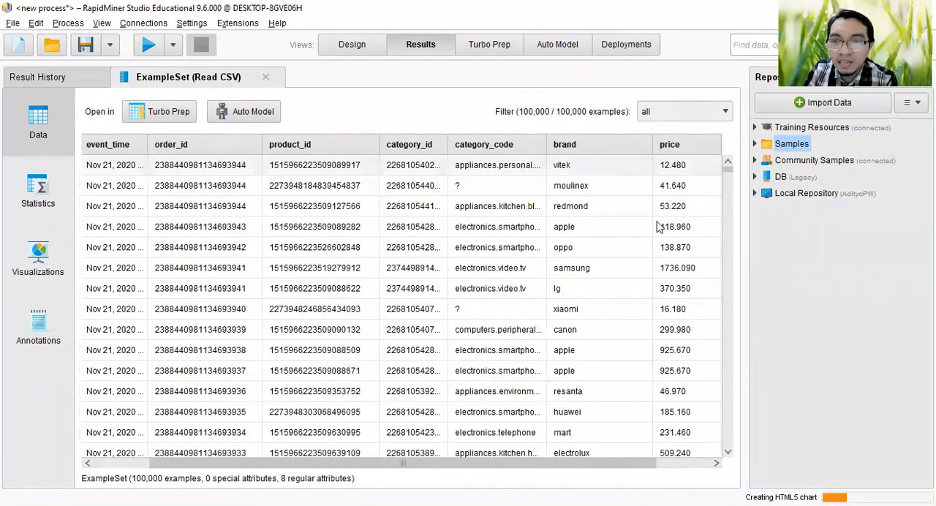
Step: Examine the imported rows for missing or misplaced category, brand and price values, and return to the process design
scroll(651, 247, "down", 4)
scroll(650, 249, "down", 2)
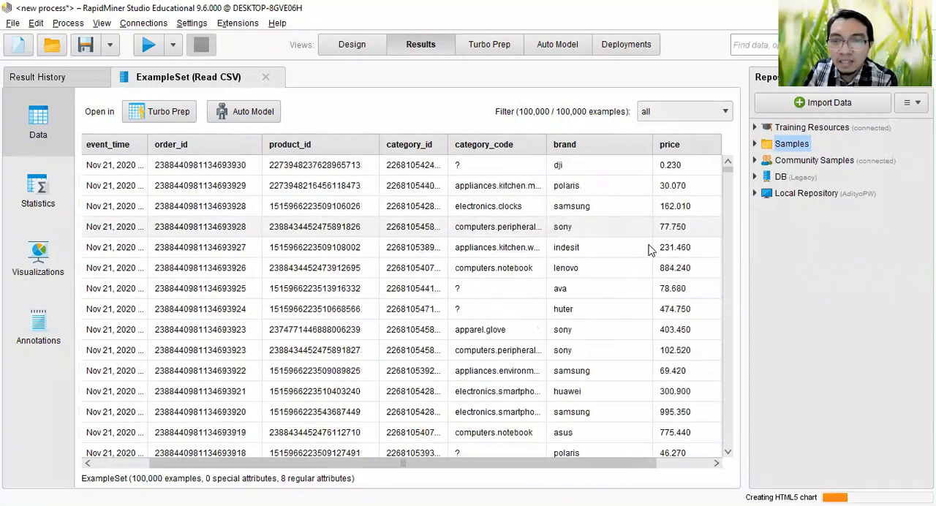
scroll(647, 259, "down", 5)
scroll(648, 265, "down", 5)
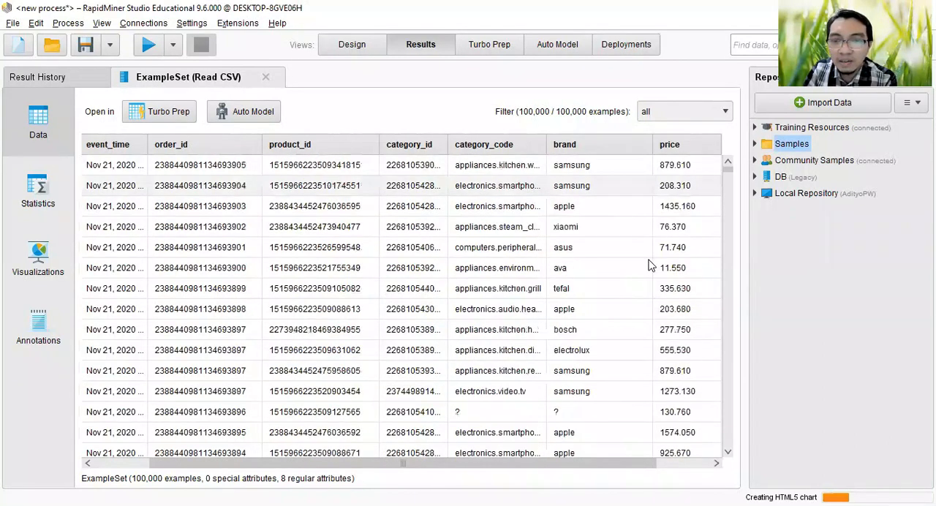
scroll(644, 272, "down", 3)
scroll(647, 269, "down", 4)
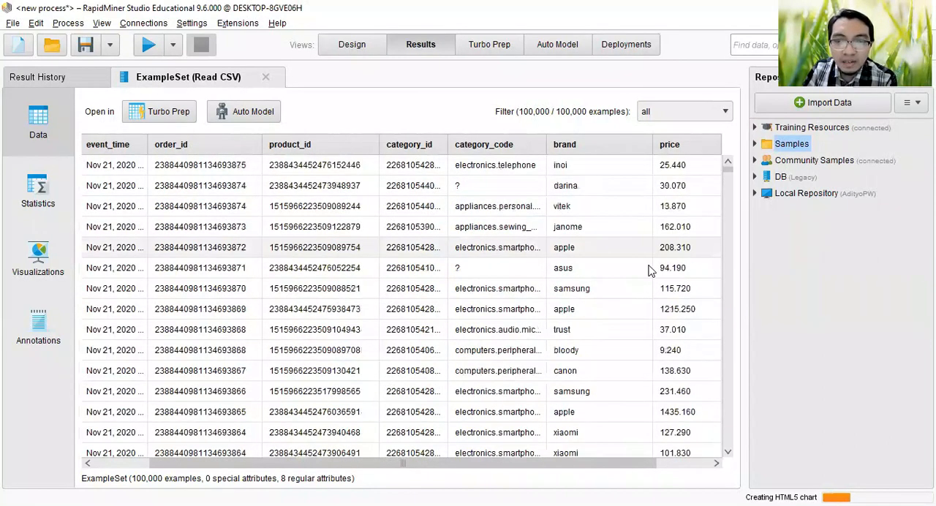
scroll(728, 176, "down", 4)
left_click_drag(729, 183, 730, 186)
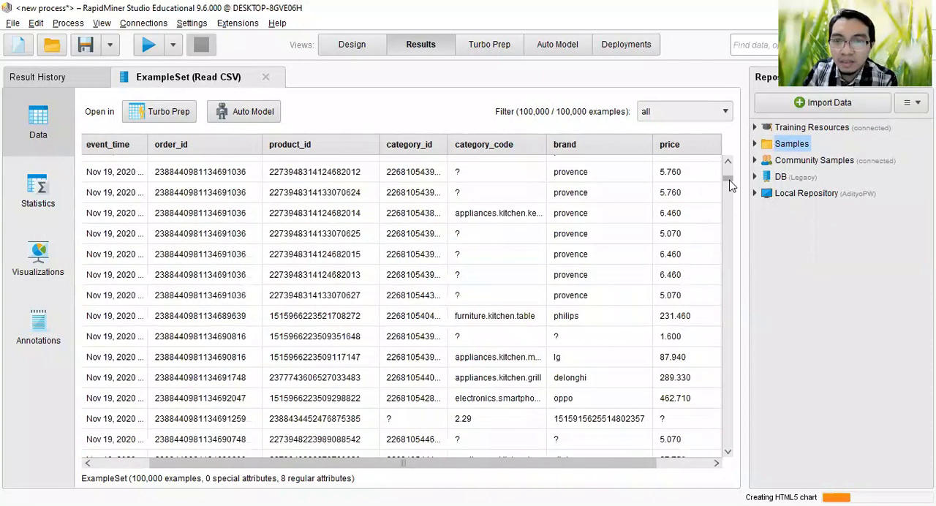
scroll(613, 320, "up", 2)
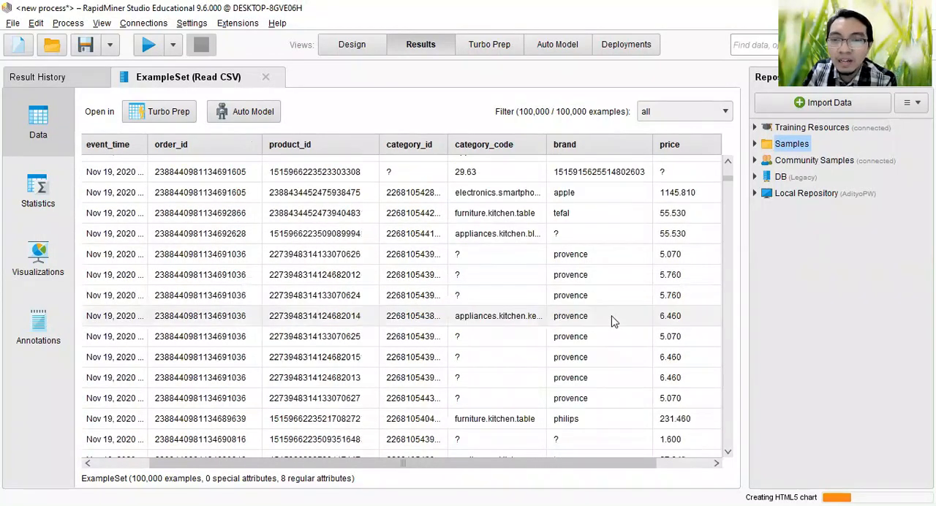
scroll(613, 320, "up", 4)
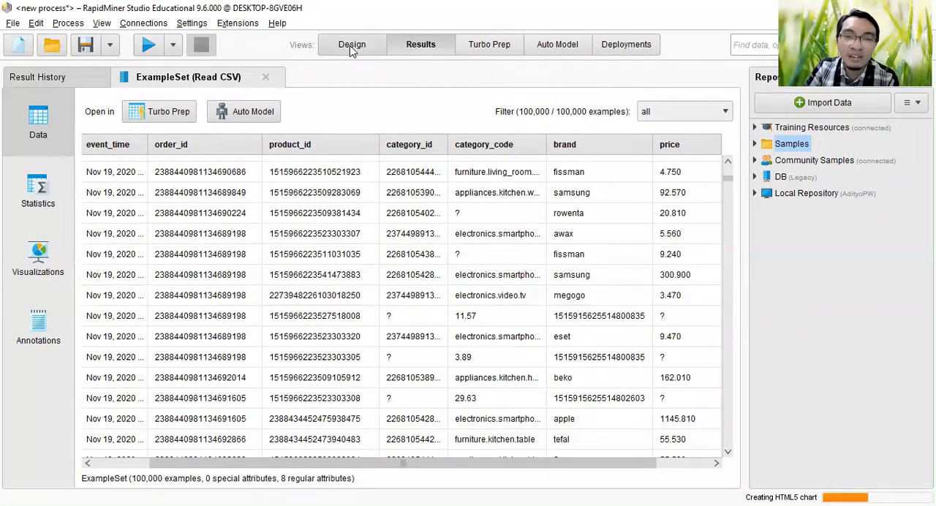
scroll(607, 223, "down", 2)
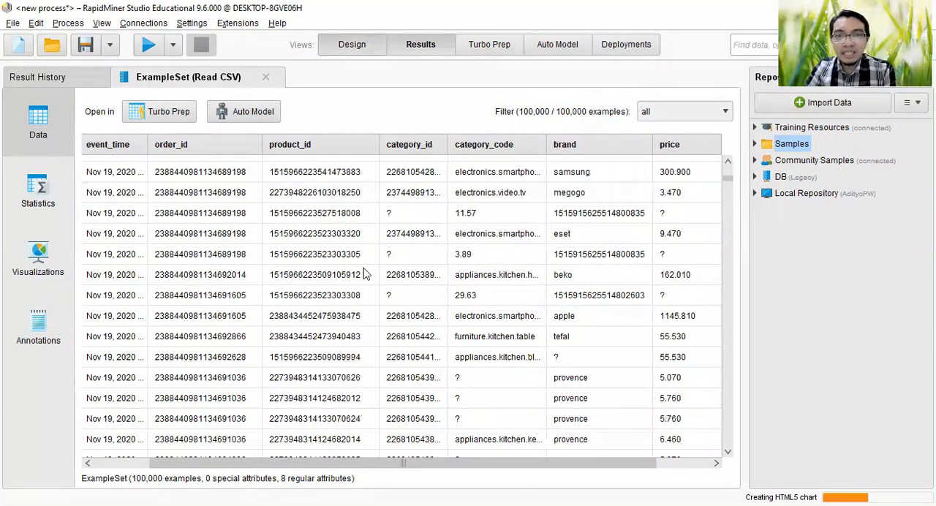
left_click(354, 46)
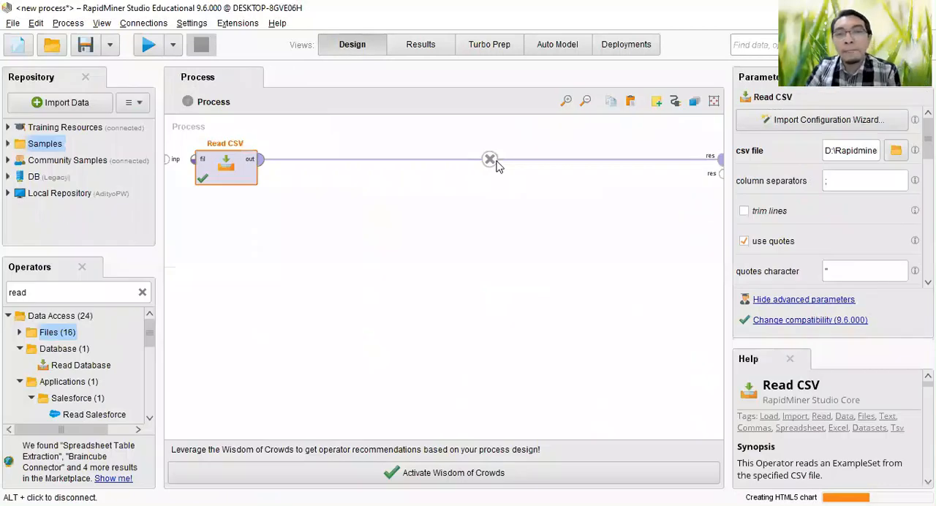
Step: Disconnect Read CSV from the result port and search the operators for "filter"
left_click(491, 162)
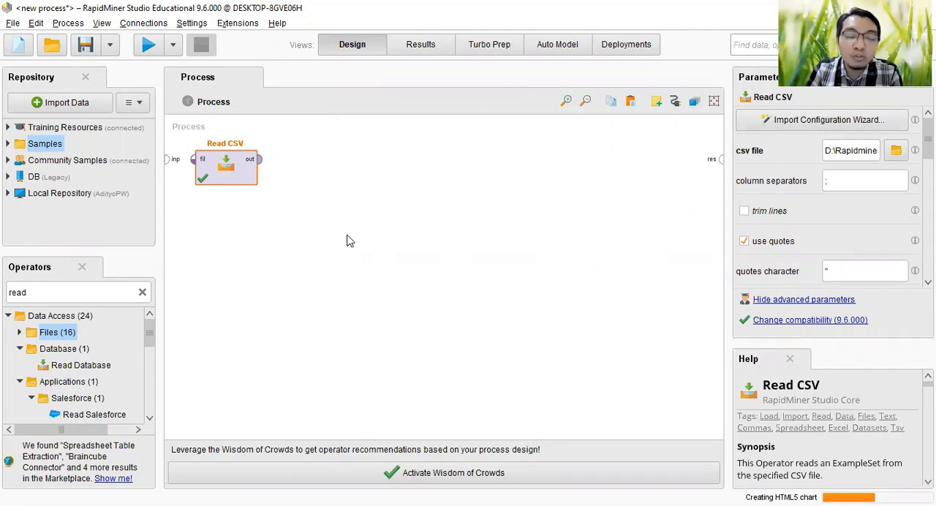
left_click(47, 292)
type("f")
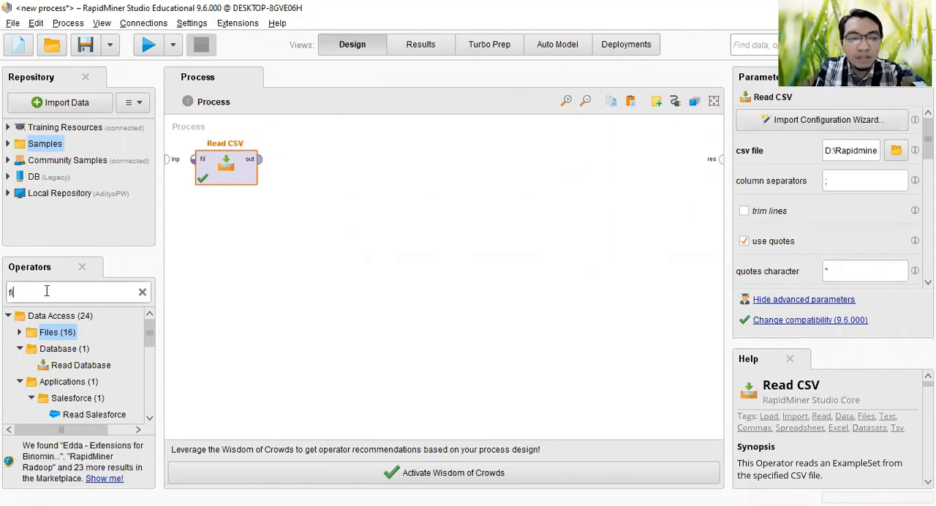
type("ilter")
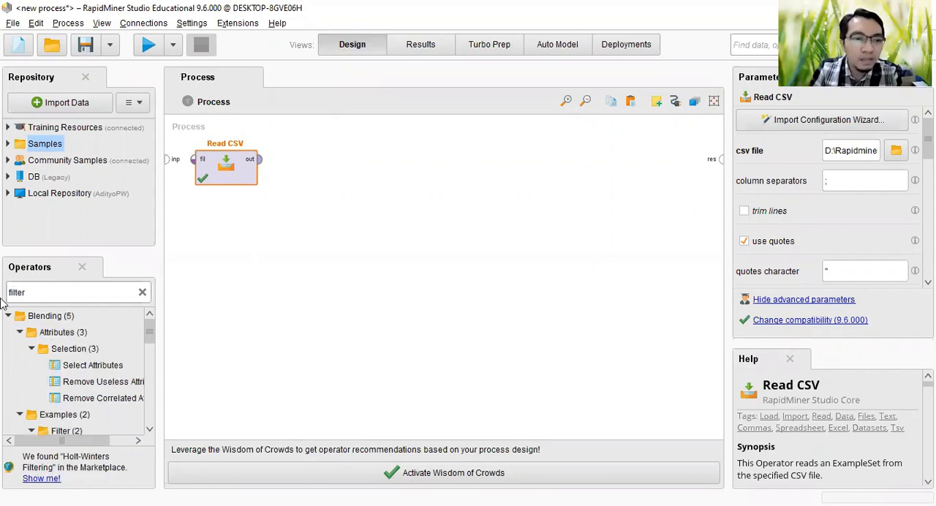
type(" to")
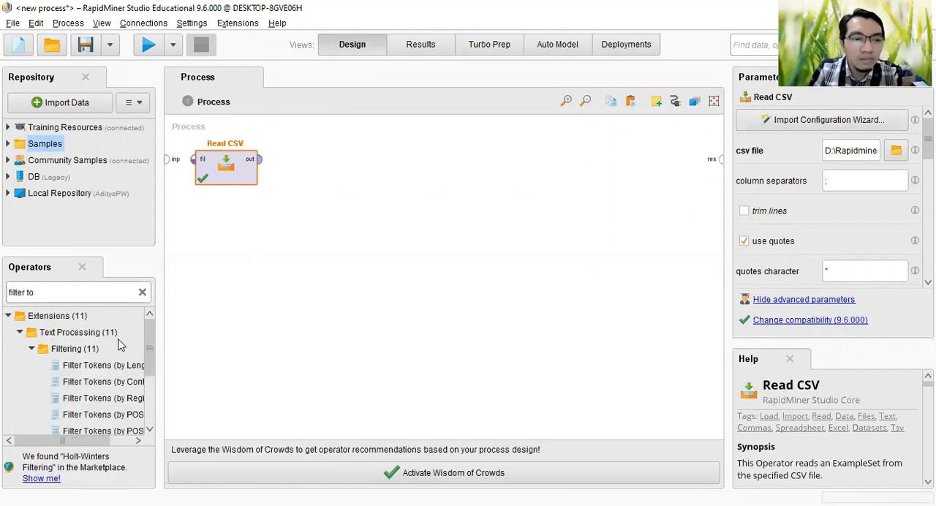
scroll(120, 345, "down", 2)
scroll(121, 345, "up", 2)
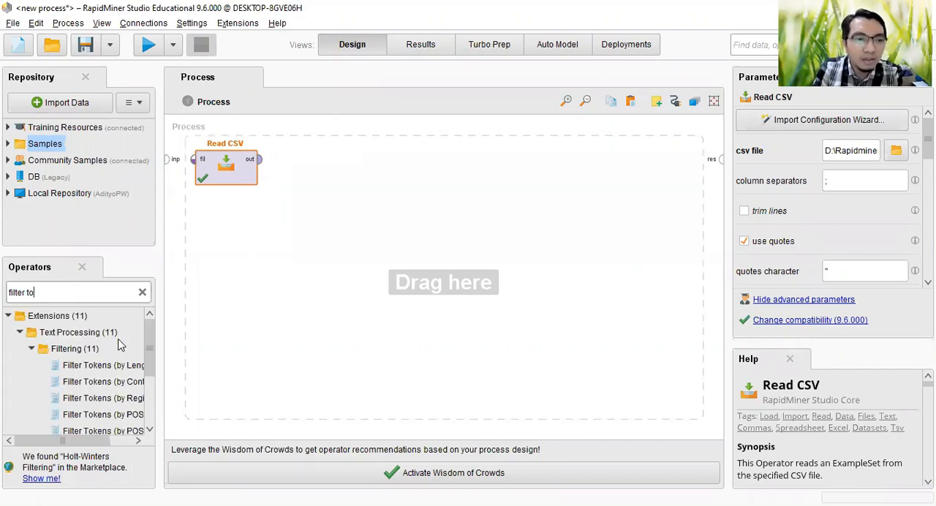
key("BackSpace")
key("BackSpace")
key("BackSpace")
Step: Add a Filter Examples operator beside Read CSV and connect the Read CSV output to its example input
scroll(121, 345, "down", 5)
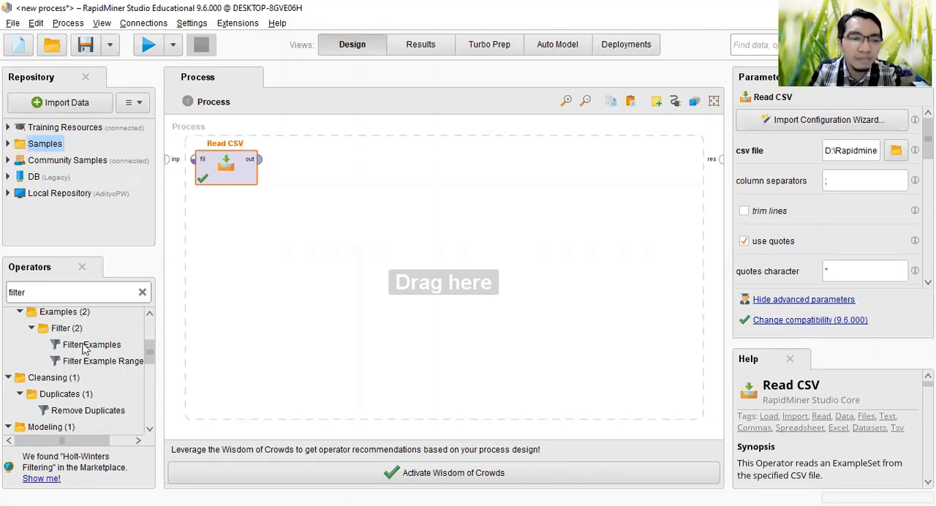
scroll(48, 374, "up", 1)
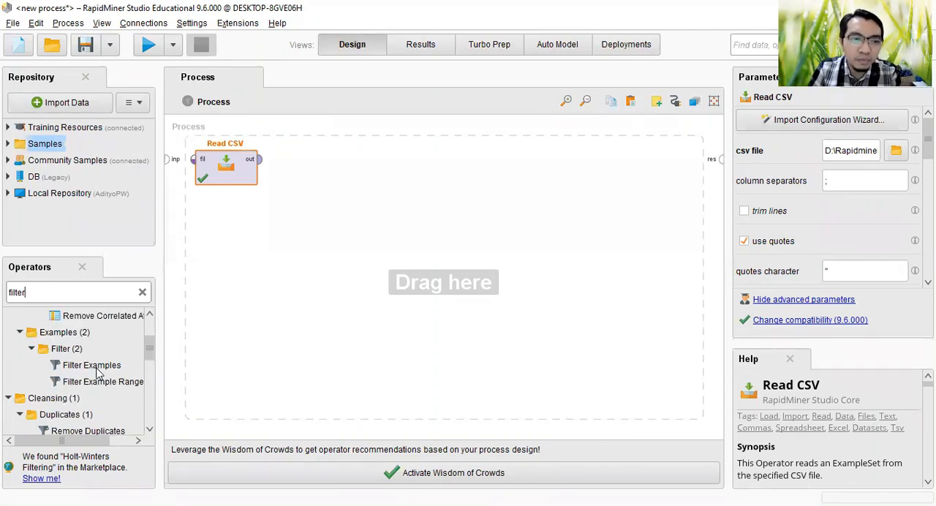
left_click(92, 366)
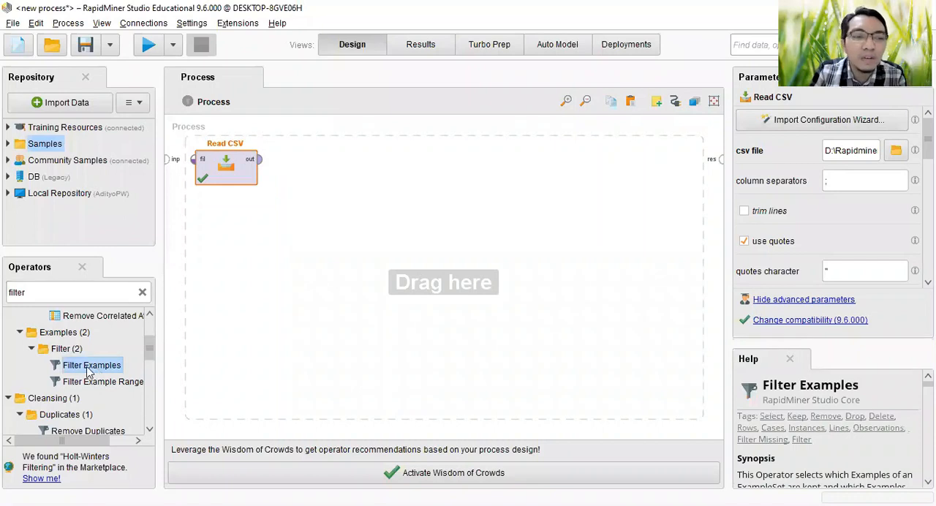
left_click_drag(98, 373, 350, 163)
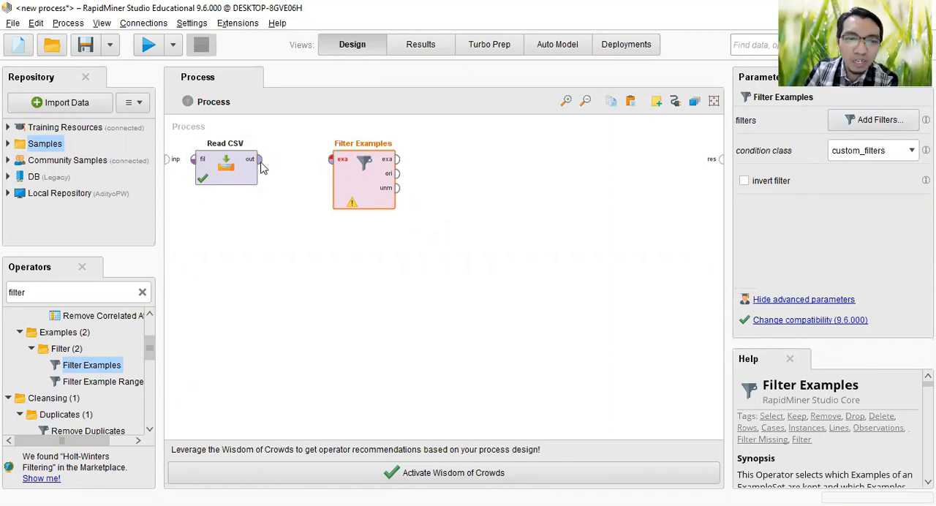
left_click(336, 163)
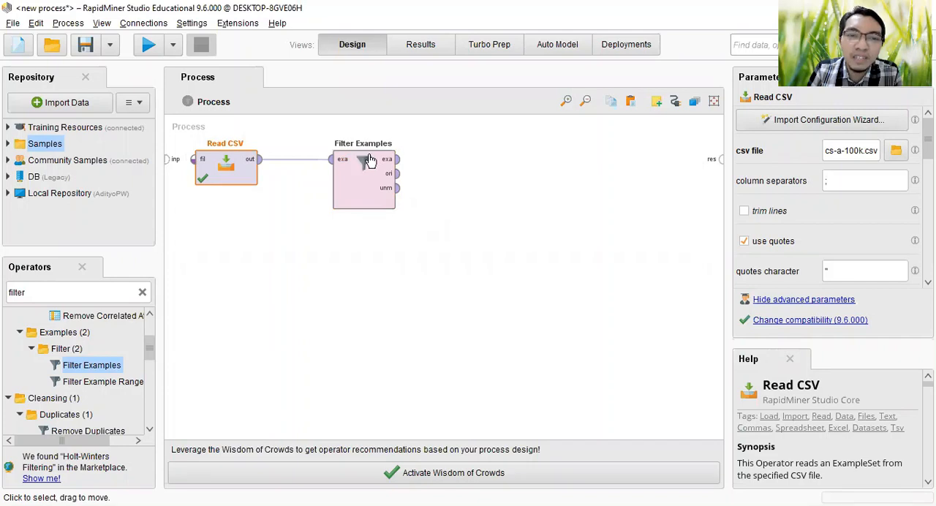
left_click_drag(371, 161, 326, 162)
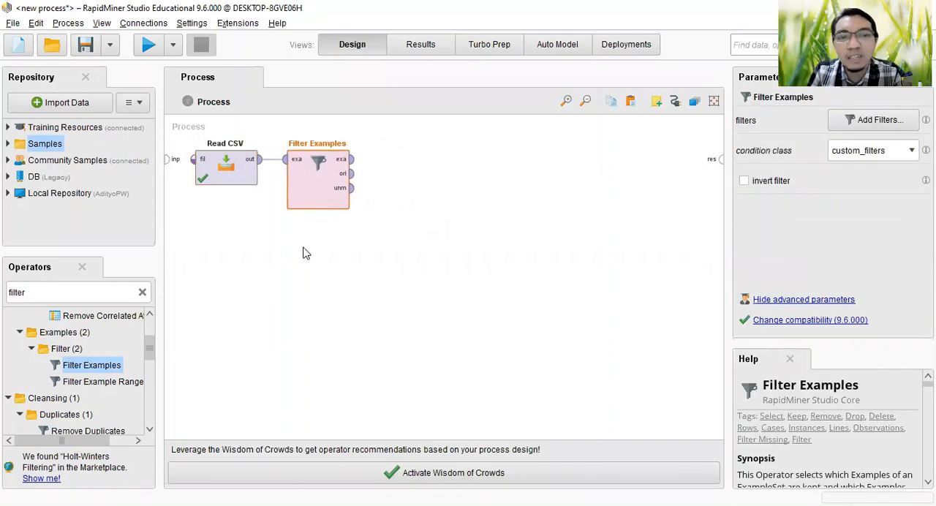
Step: Create a filter condition in Filter Examples that keeps rows where brand is not missing
left_click(850, 127)
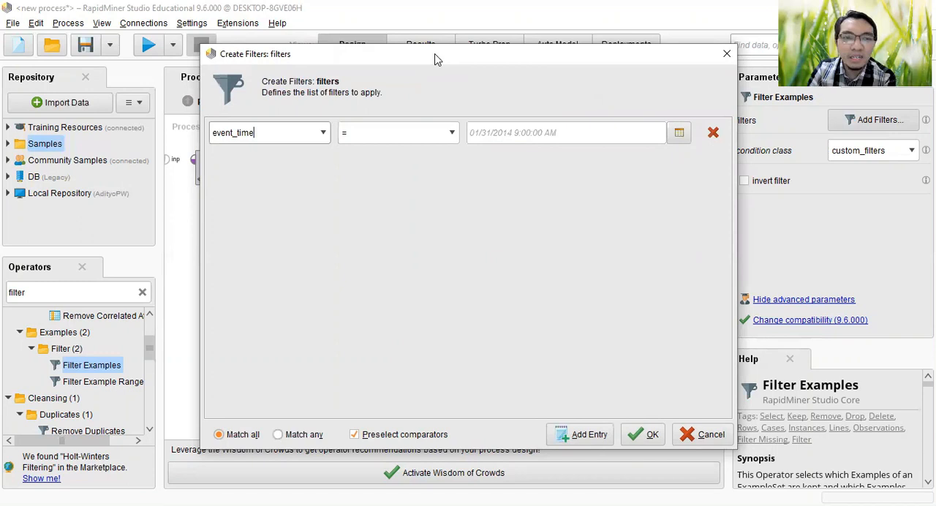
key("alt+Tab")
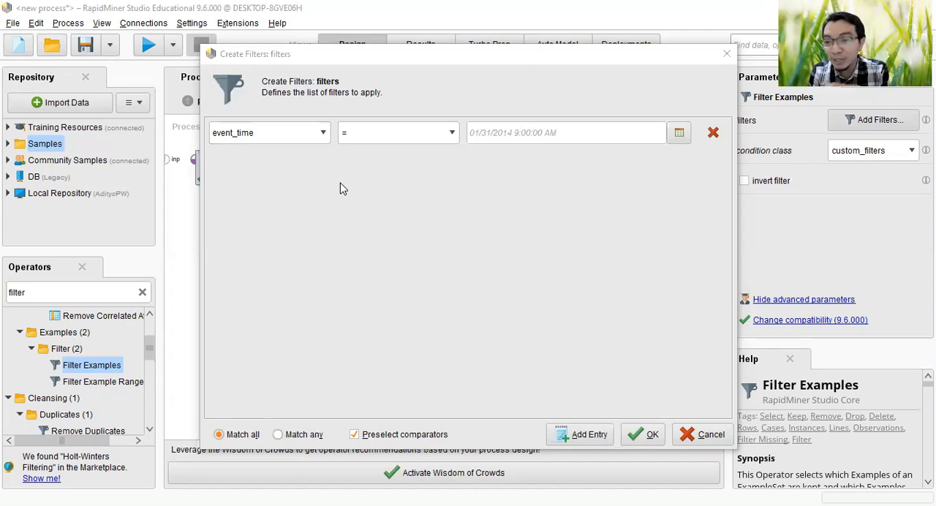
left_click(319, 135)
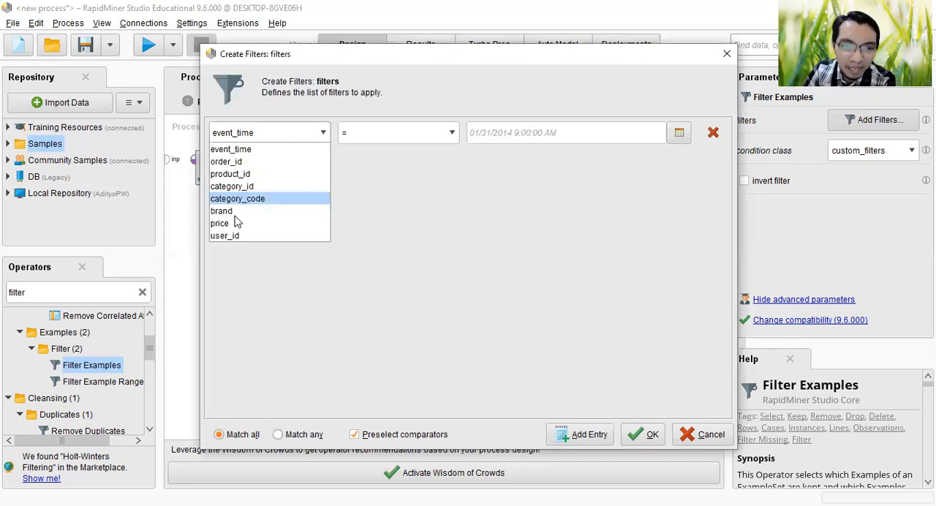
left_click(232, 211)
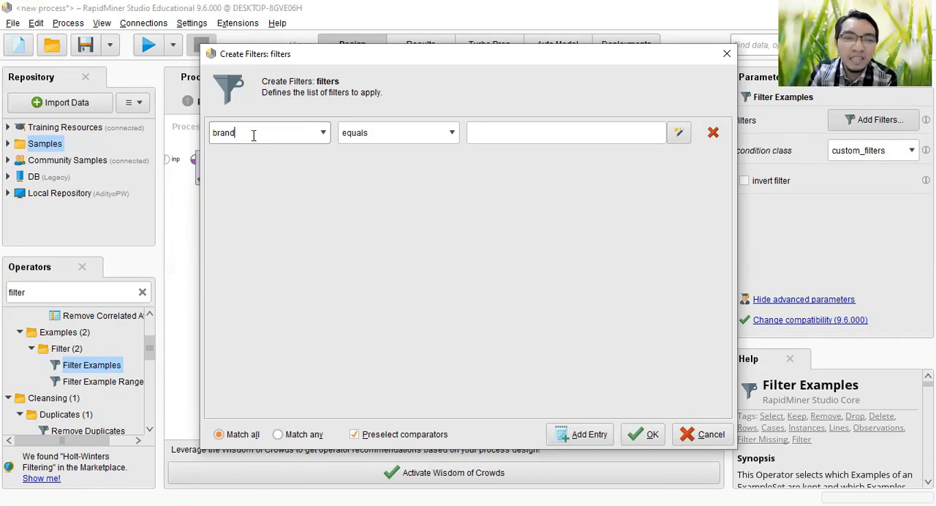
left_click(453, 134)
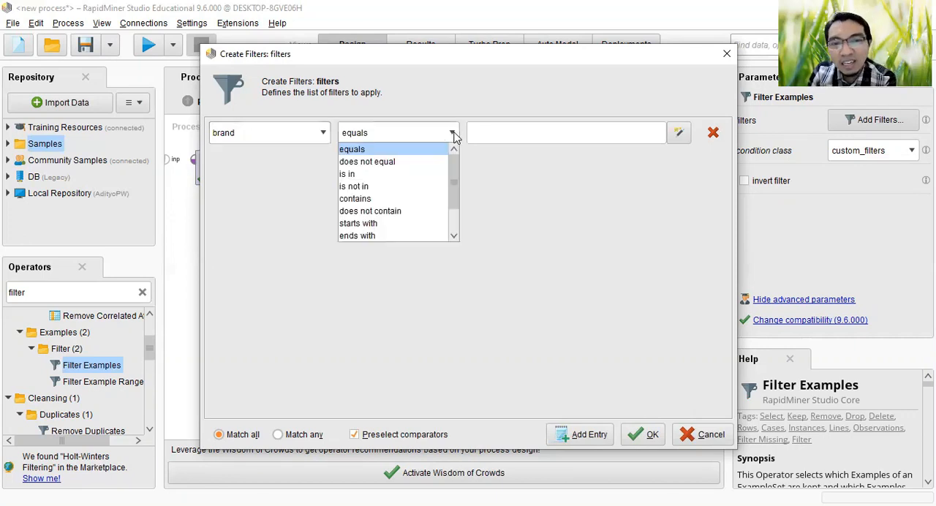
scroll(452, 225, "down", 1)
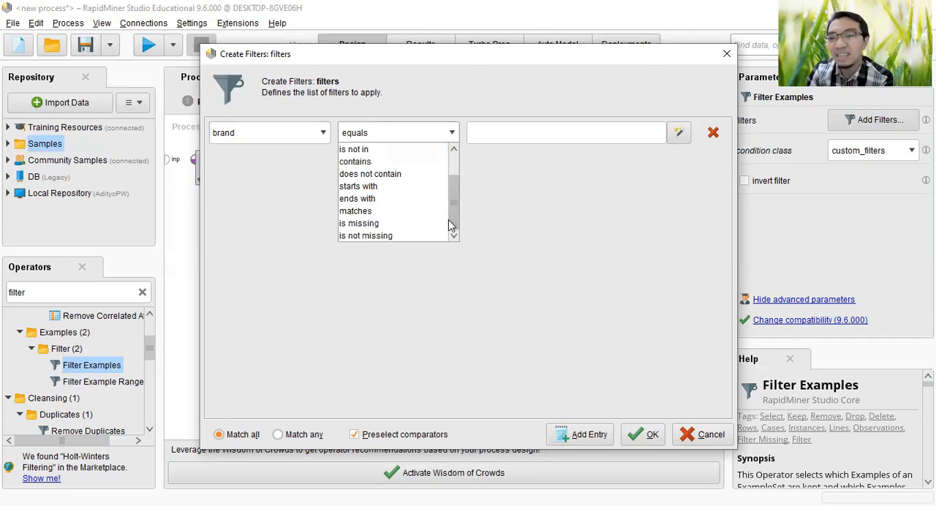
left_click(395, 235)
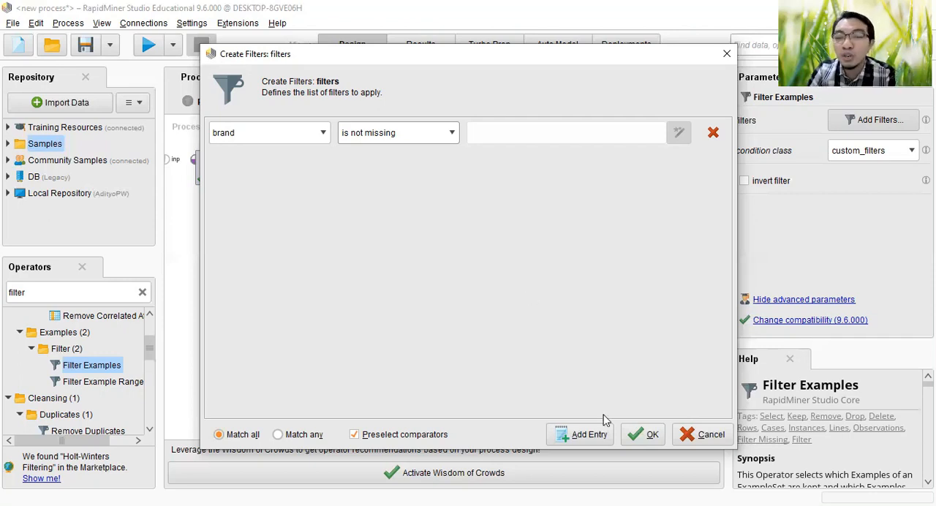
Step: Add a second filter condition that brand does not contain 1, and confirm the filter list
left_click(591, 435)
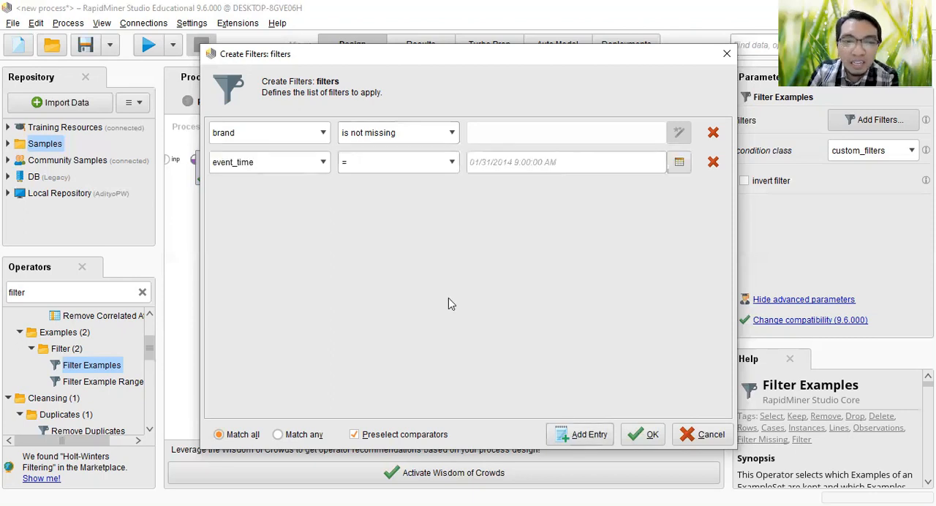
left_click(311, 169)
left_click(299, 240)
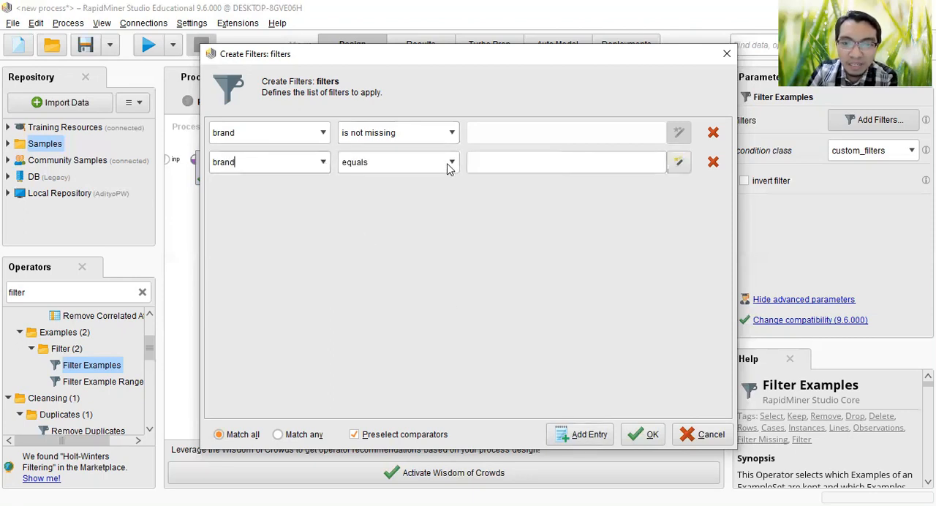
left_click(452, 164)
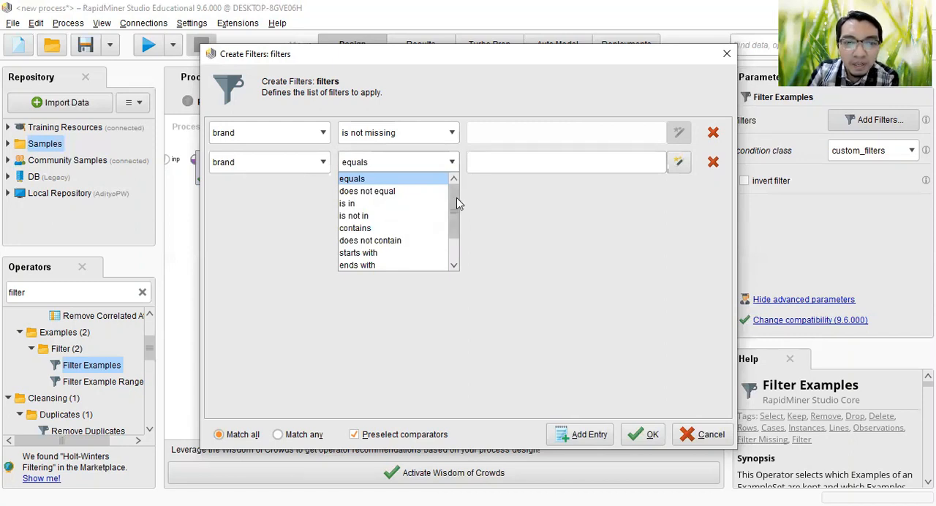
left_click_drag(456, 203, 459, 234)
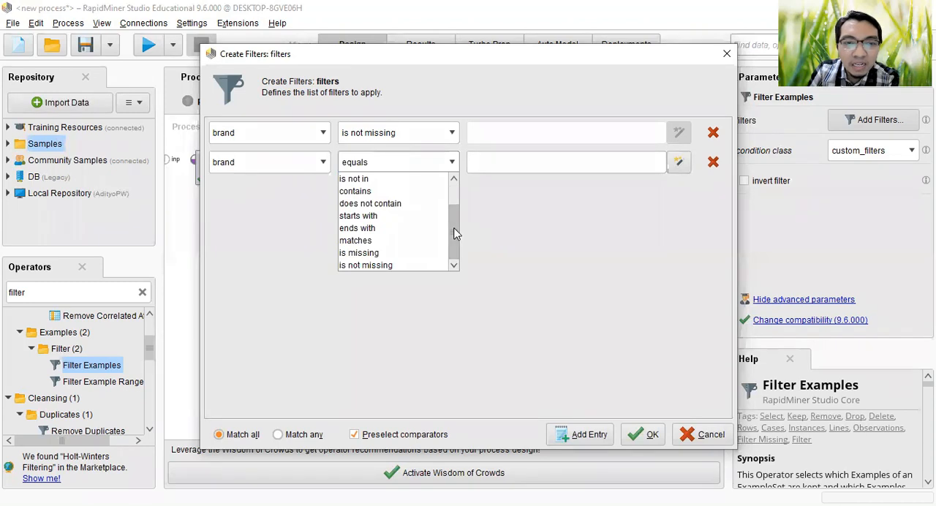
left_click(410, 205)
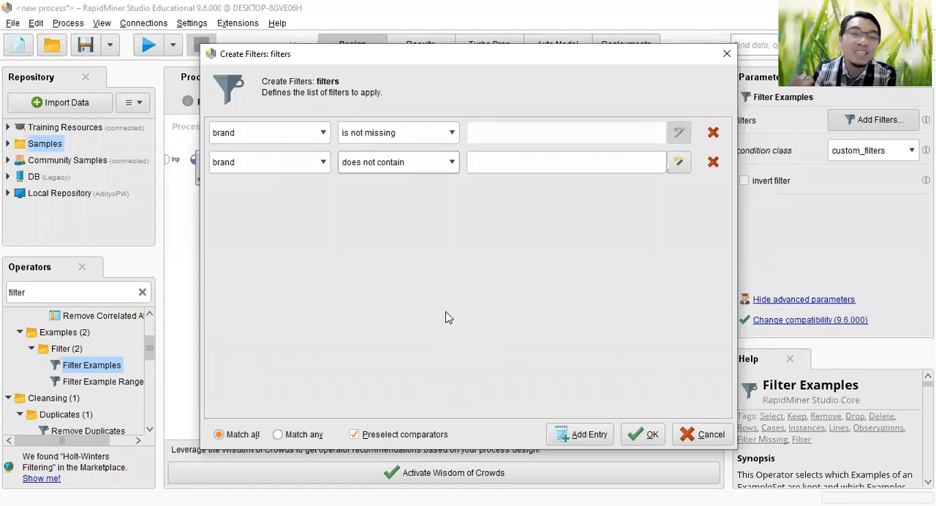
left_click(501, 160)
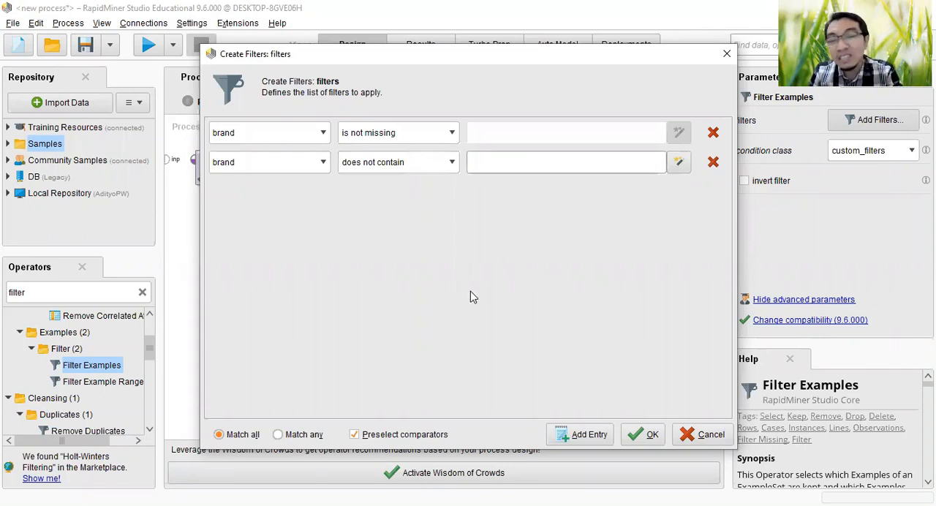
type("1")
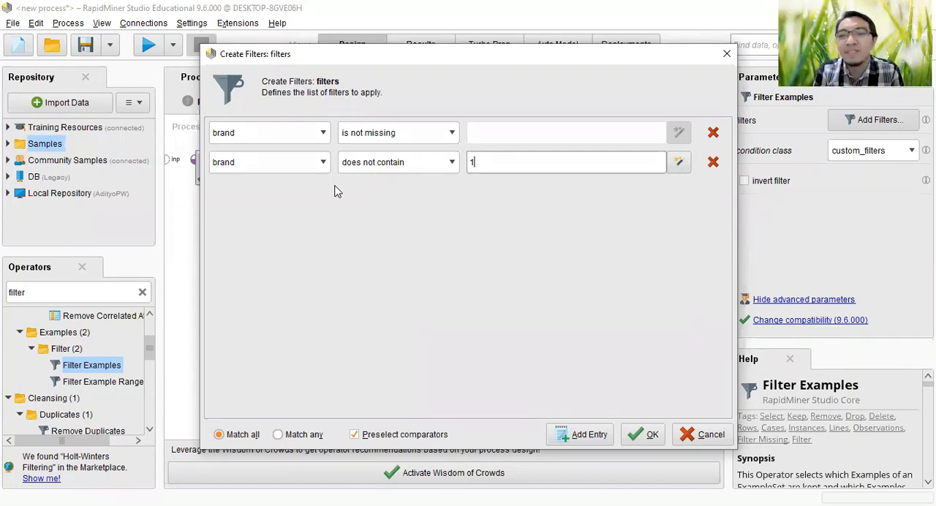
left_click(653, 439)
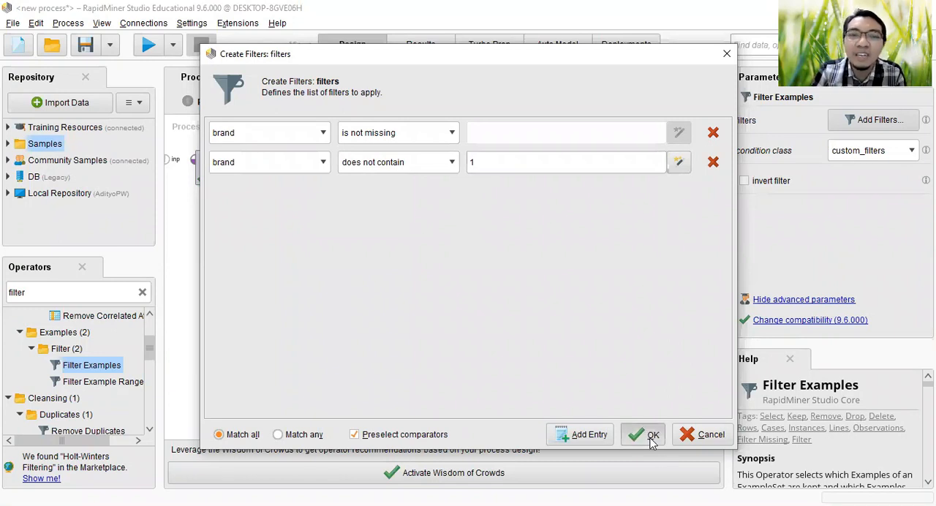
Step: Connect the example output of Filter Examples to the first result port and run the process
left_click(354, 160)
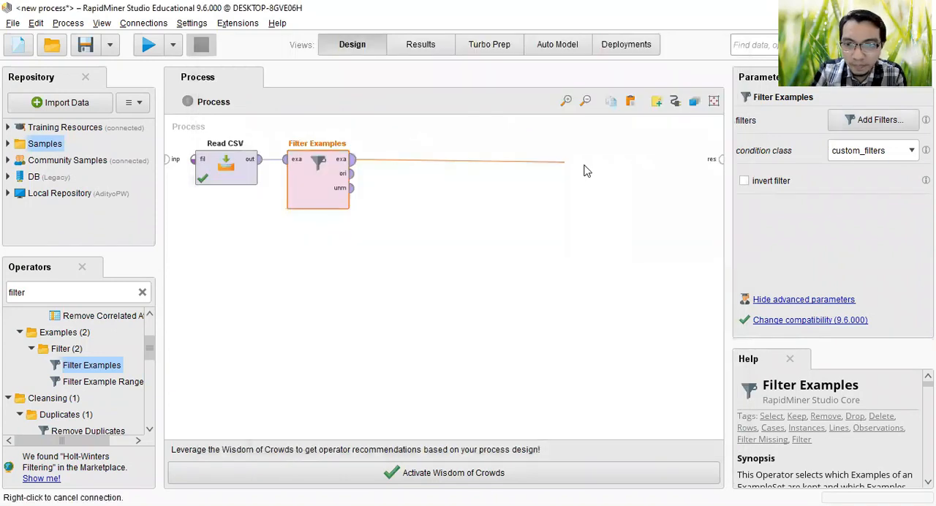
left_click(719, 160)
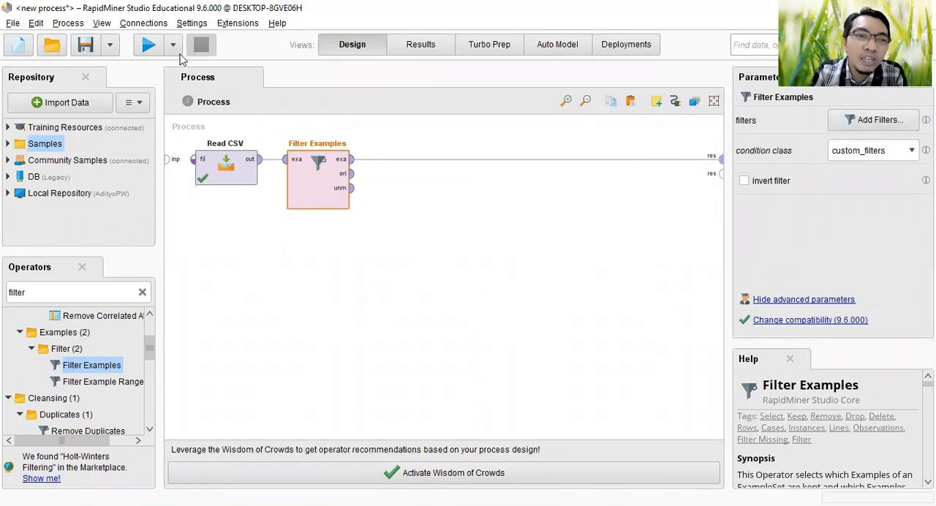
left_click(147, 47)
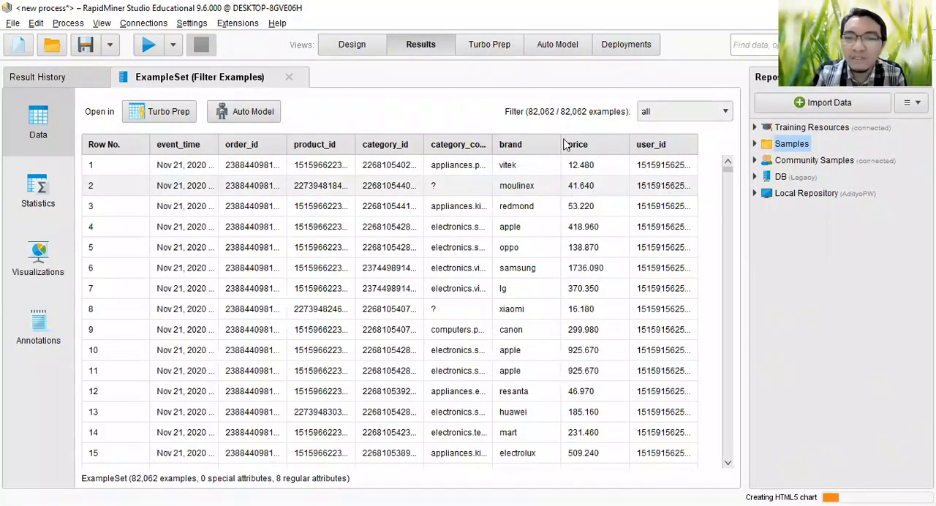
Step: Widen the brand column in the filtered results to check its values, and return to the process design
left_click_drag(630, 140, 622, 139)
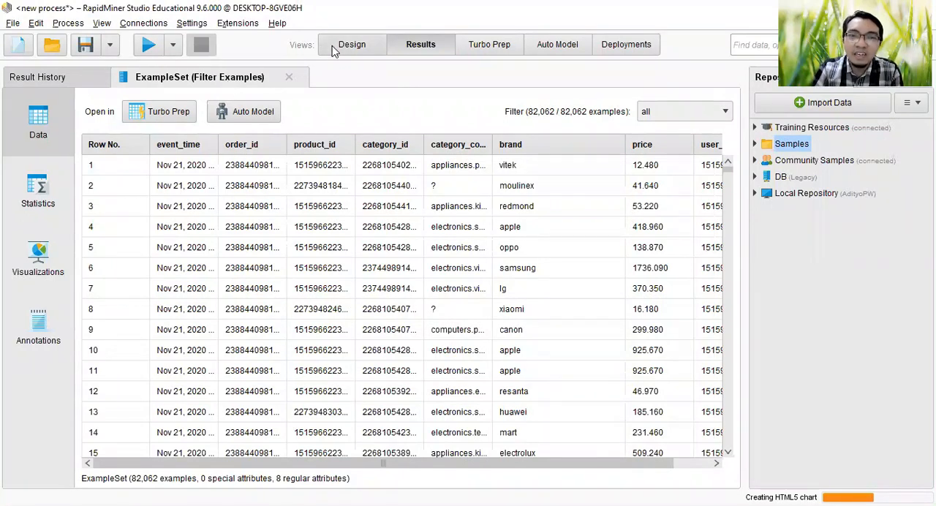
key("F8")
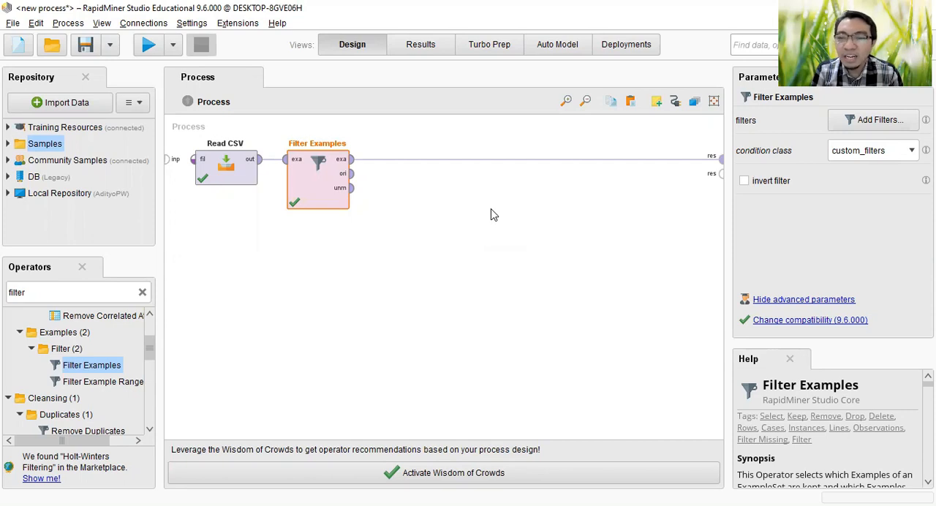
Step: Find the Aggregate operator with "aggre", insert it after Filter Examples and show its parameters
double_click(57, 291)
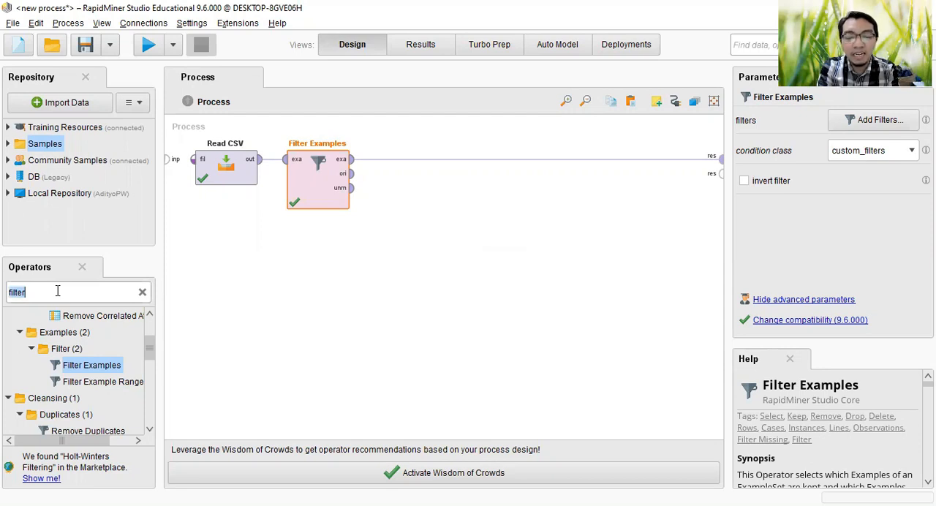
type("ag")
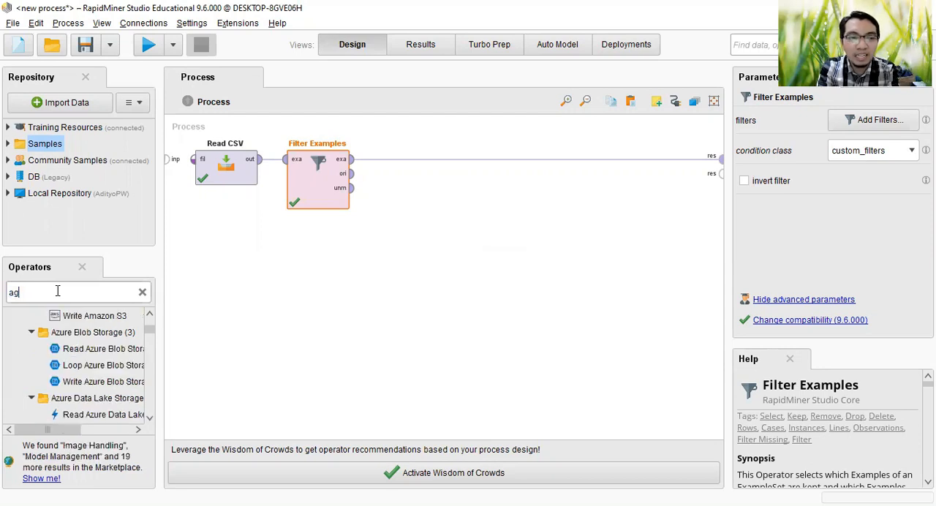
type("gre")
left_click_drag(80, 341, 353, 160)
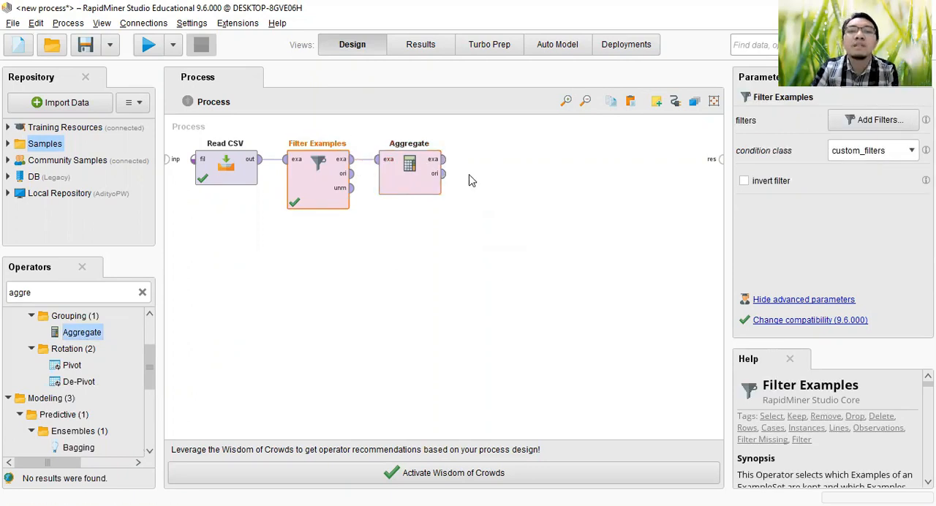
left_click(410, 167)
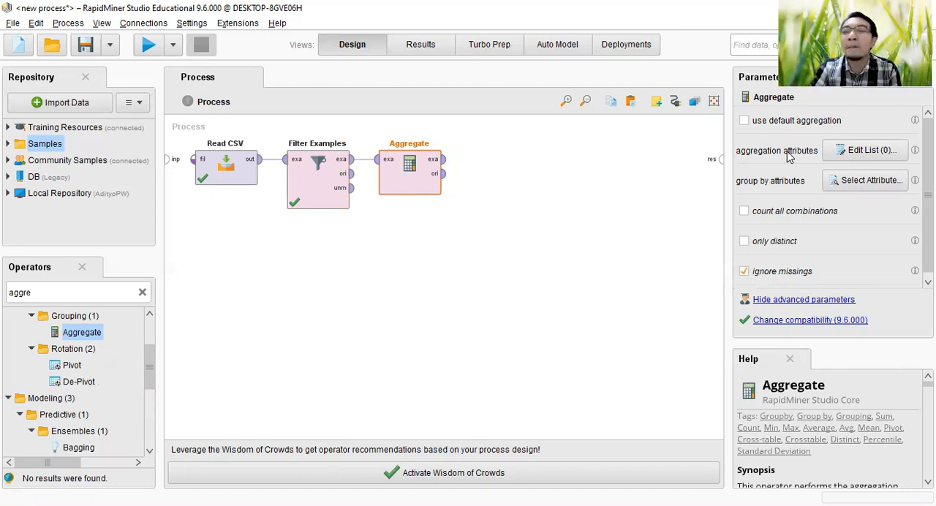
Step: Open the Aggregate operator's aggregation attributes list, review the available functions and set the entry's aggregation function to sum
left_click(868, 151)
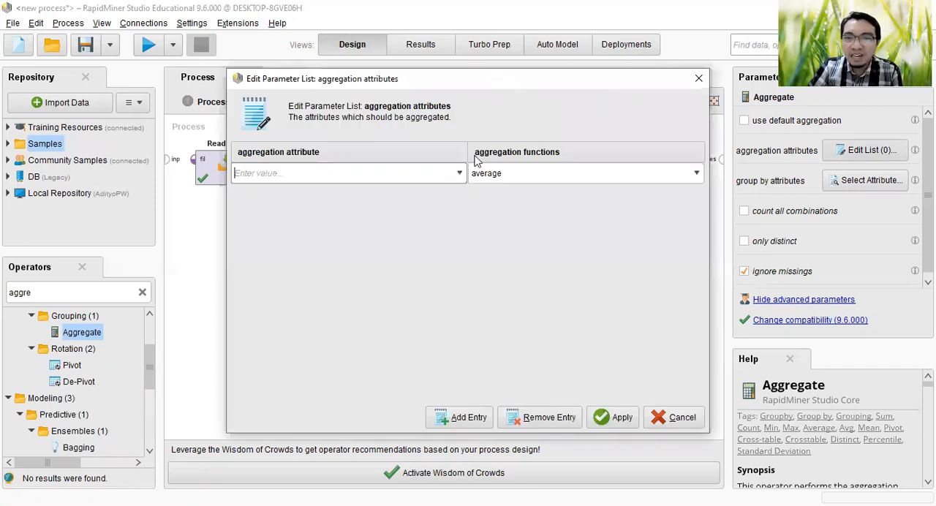
left_click(674, 173)
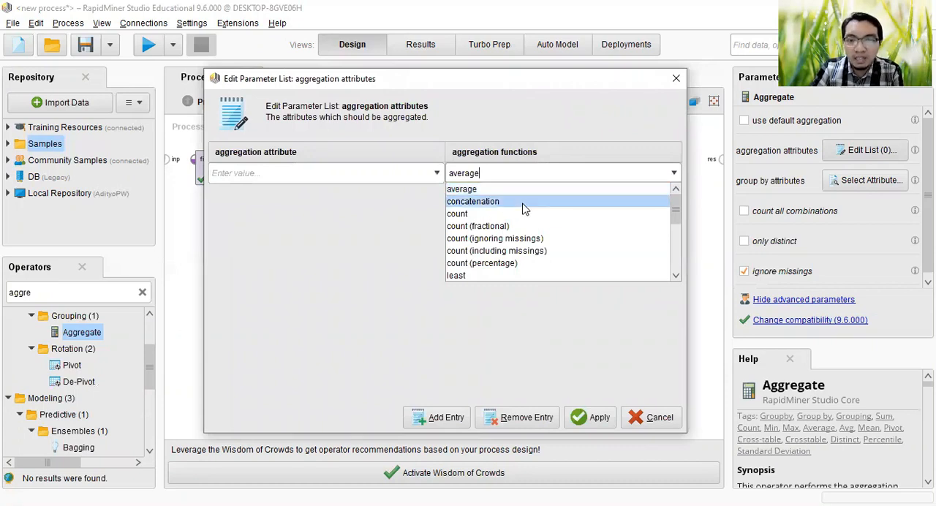
scroll(532, 225, "down", 1)
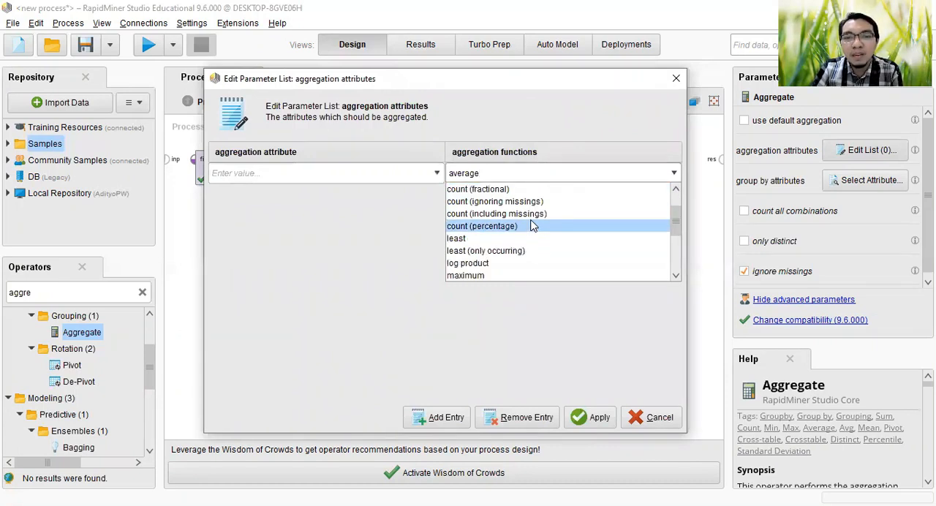
scroll(532, 225, "down", 1)
scroll(532, 225, "down", 2)
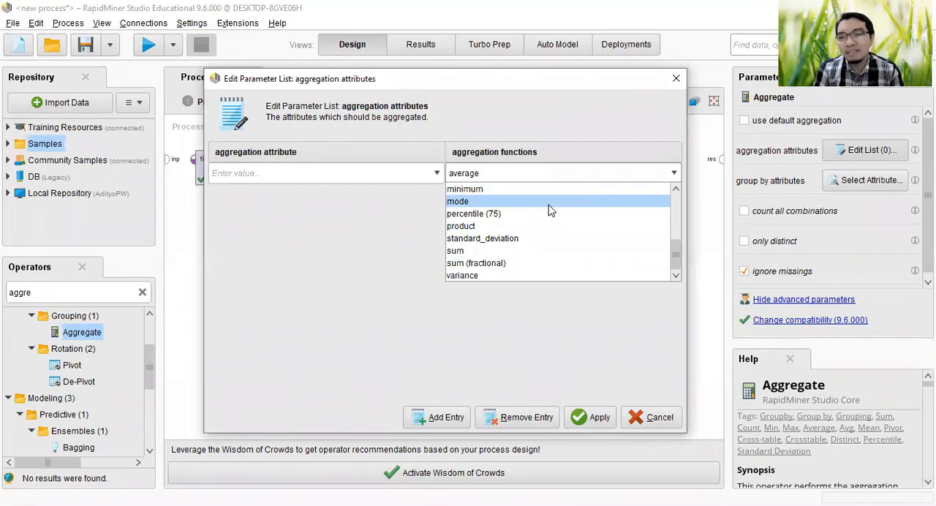
scroll(551, 211, "up", 5)
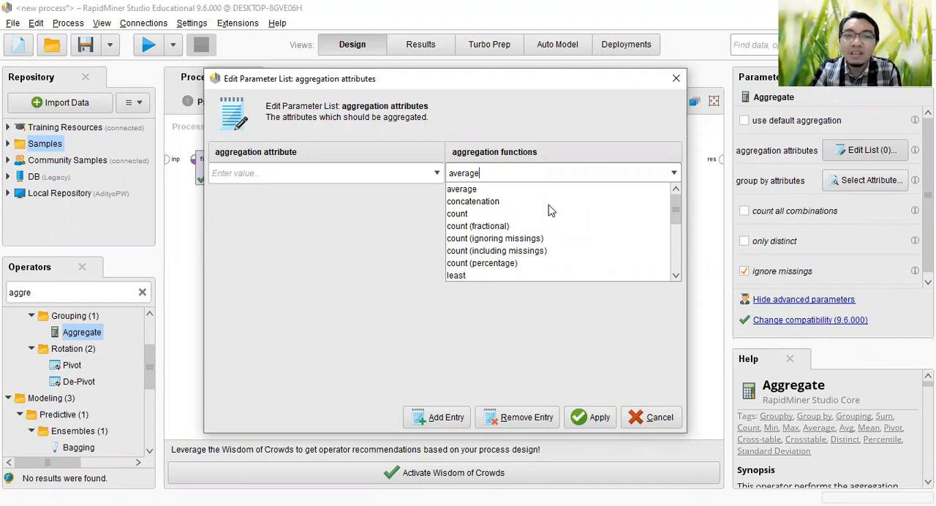
scroll(532, 228, "down", 2)
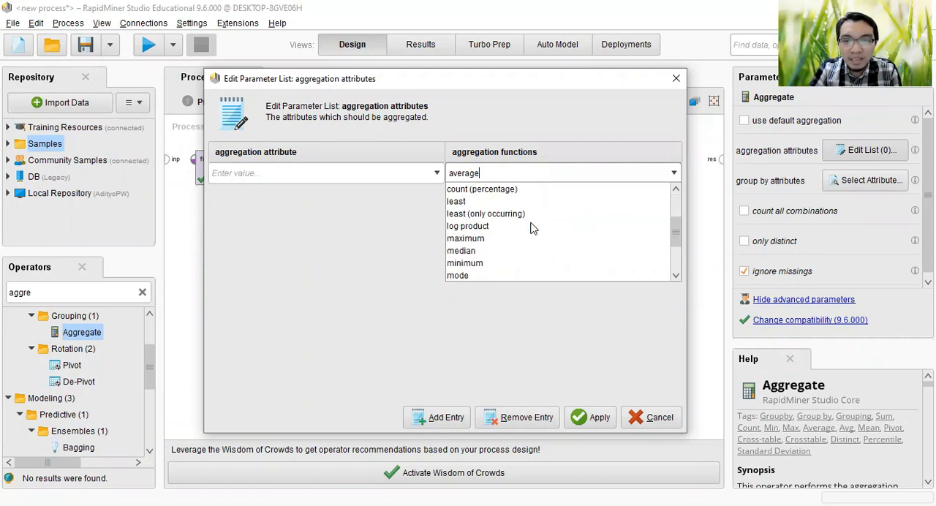
scroll(532, 228, "down", 1)
scroll(505, 241, "down", 1)
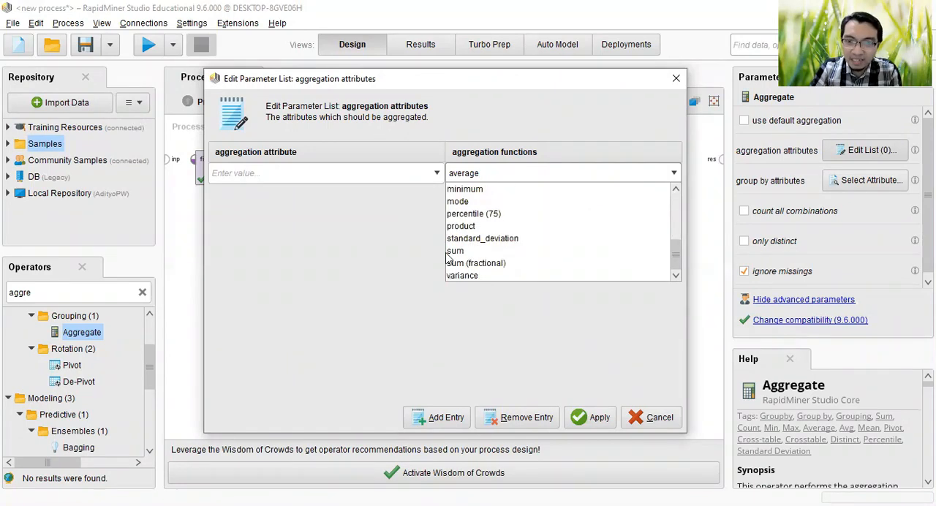
left_click(454, 251)
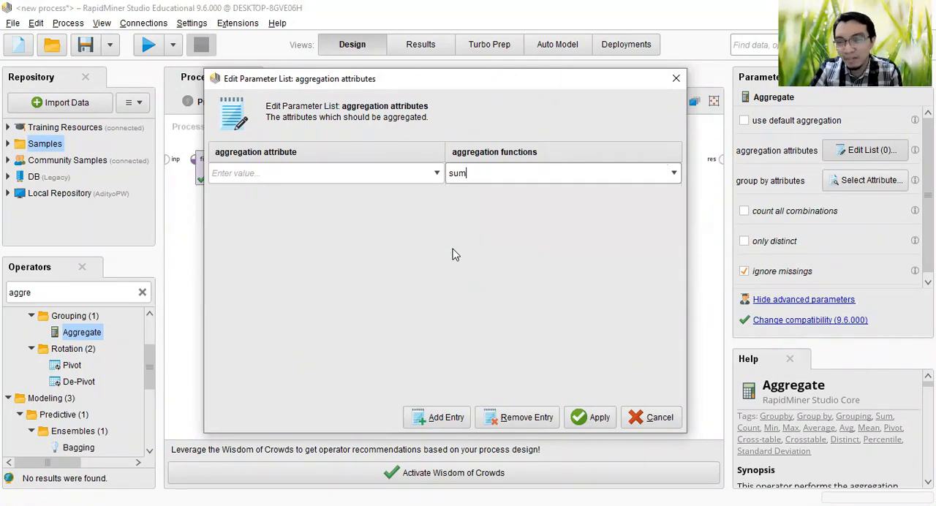
Step: Set price as the aggregation attribute for the sum function and apply the list
left_click(438, 174)
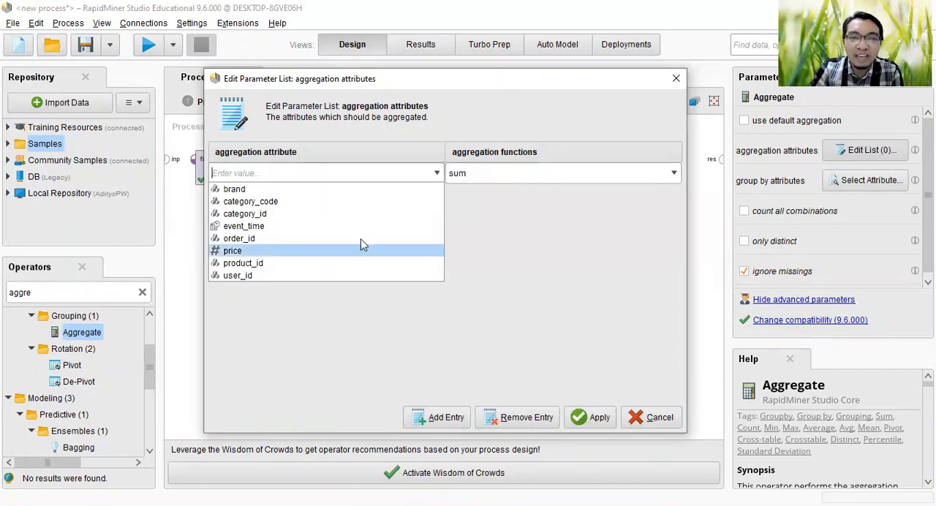
key("Return")
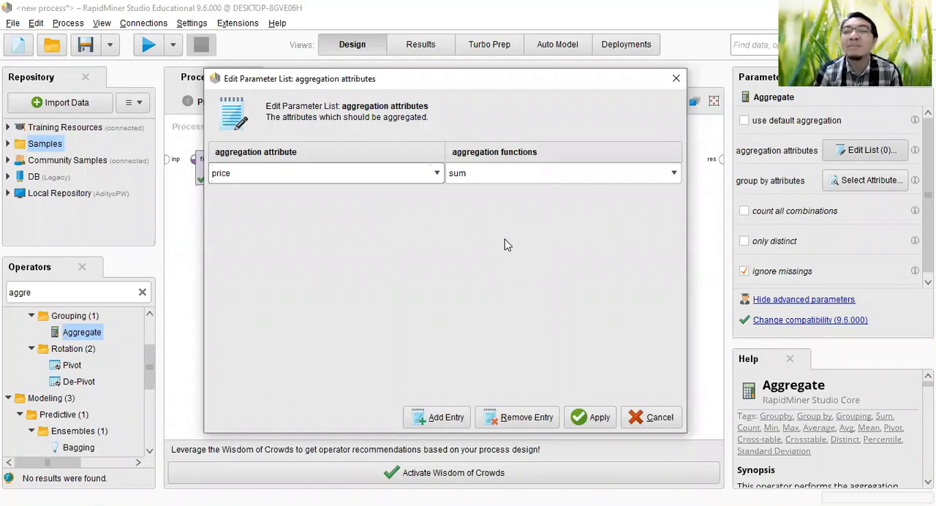
left_click(435, 174)
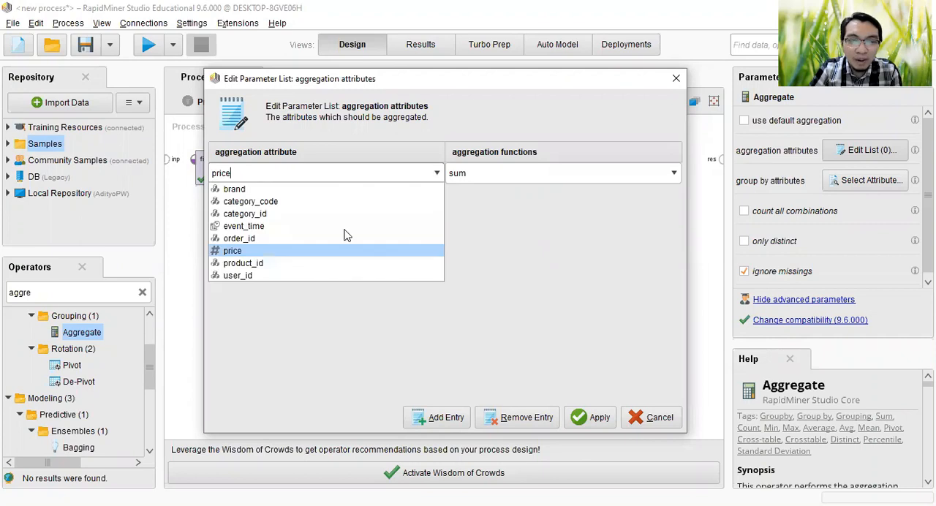
left_click(311, 252)
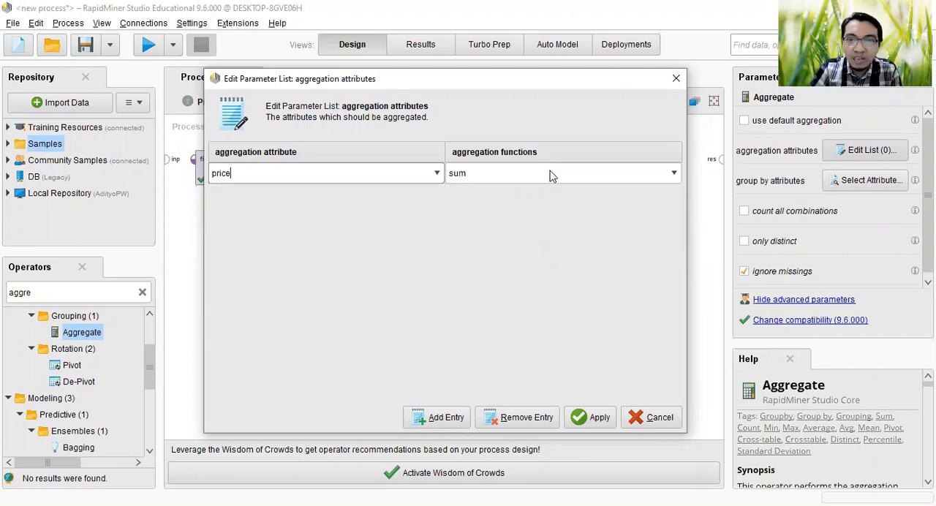
left_click(675, 174)
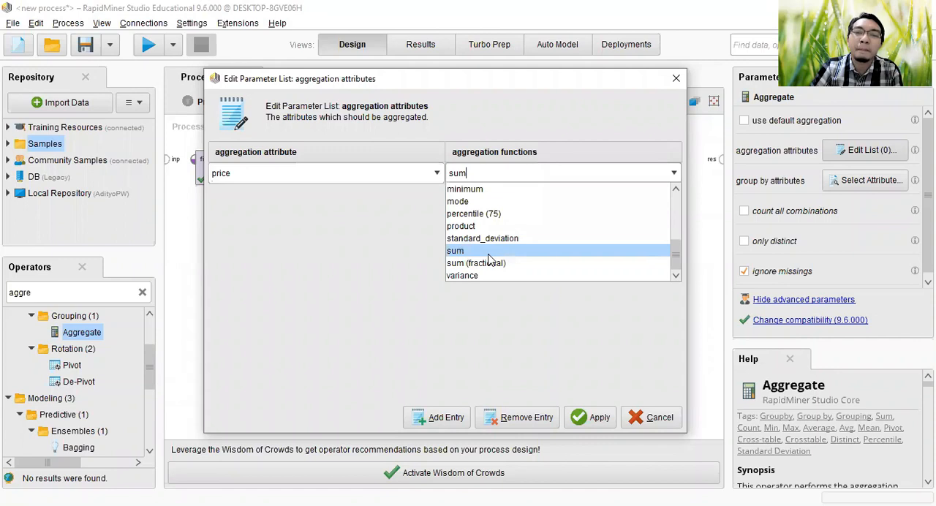
left_click(564, 254)
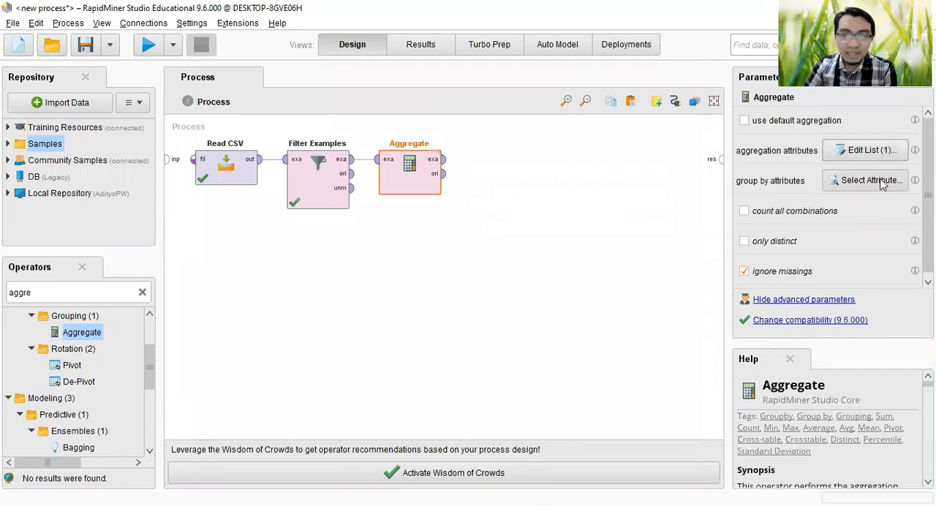
Step: Select brand as the only group by attribute of the Aggregate operator and apply the selection
left_click(883, 184)
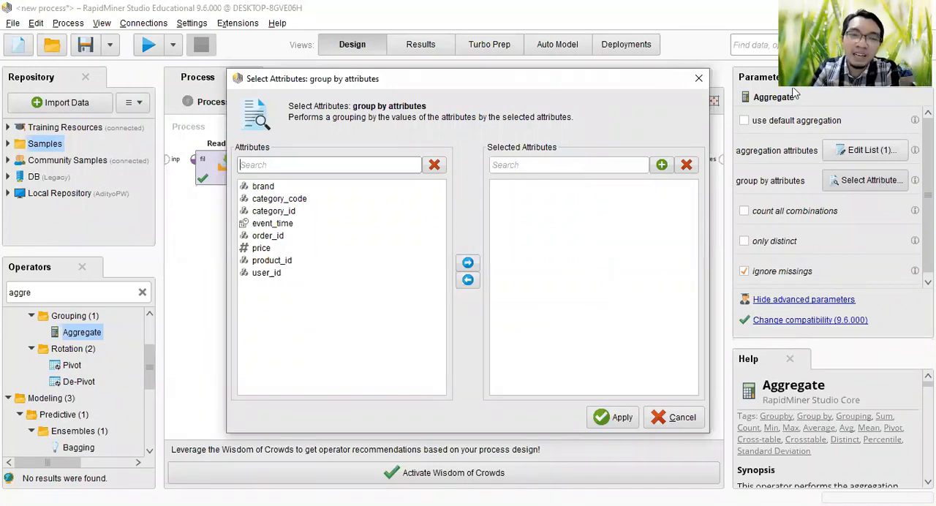
left_click(257, 188)
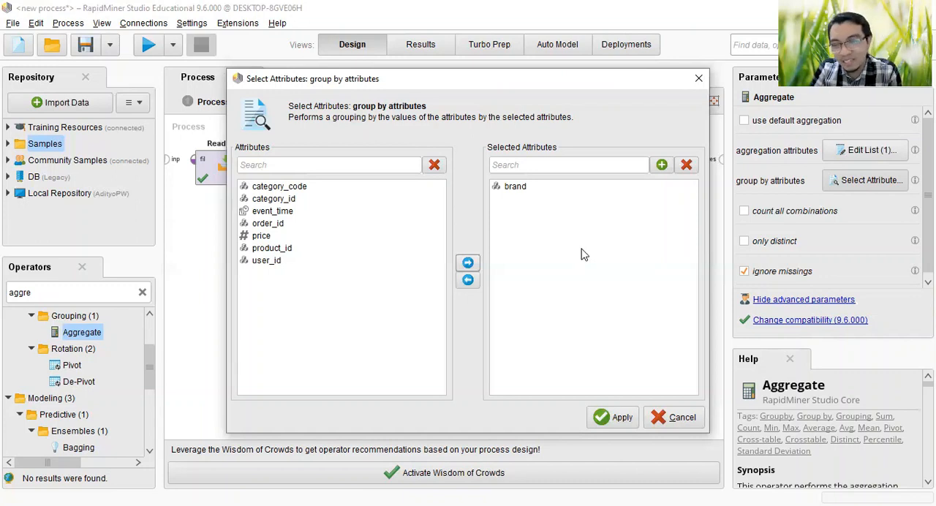
left_click(617, 417)
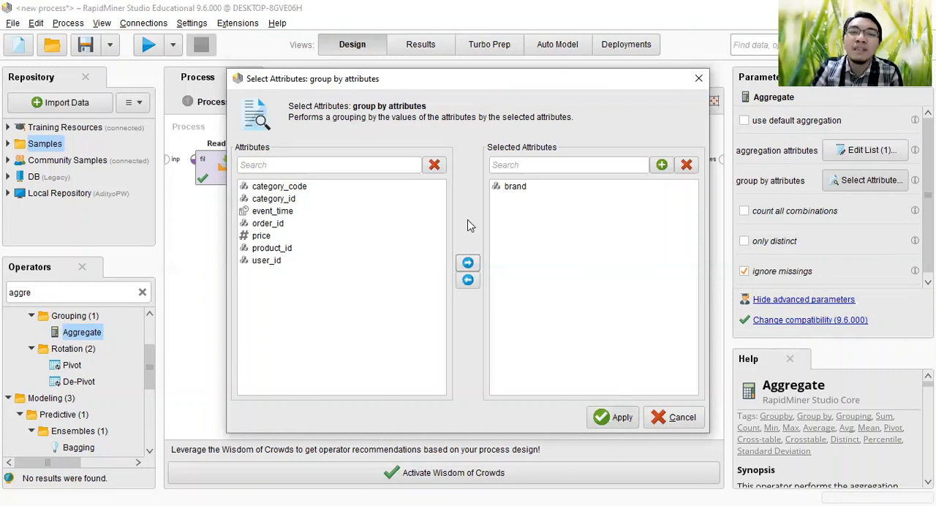
Step: Connect the example output of Aggregate to the first result port and run the process
left_click(444, 160)
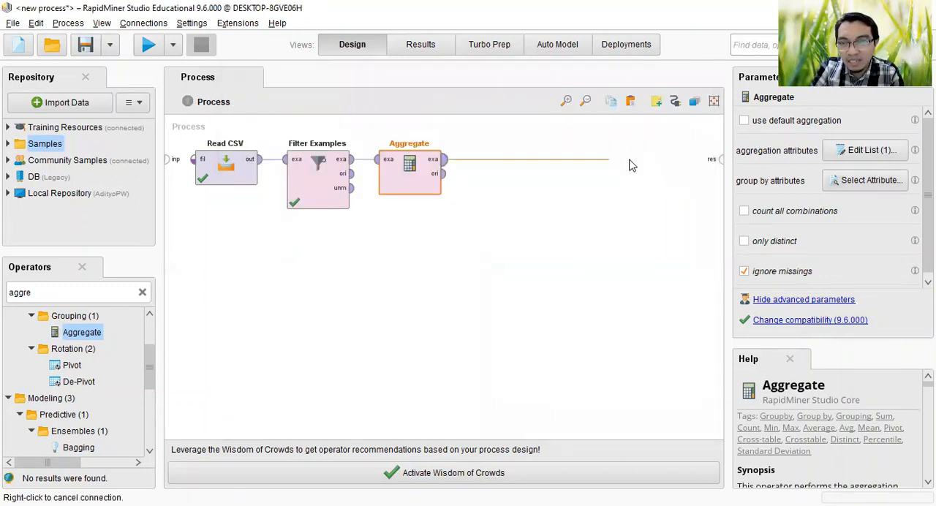
left_click(719, 161)
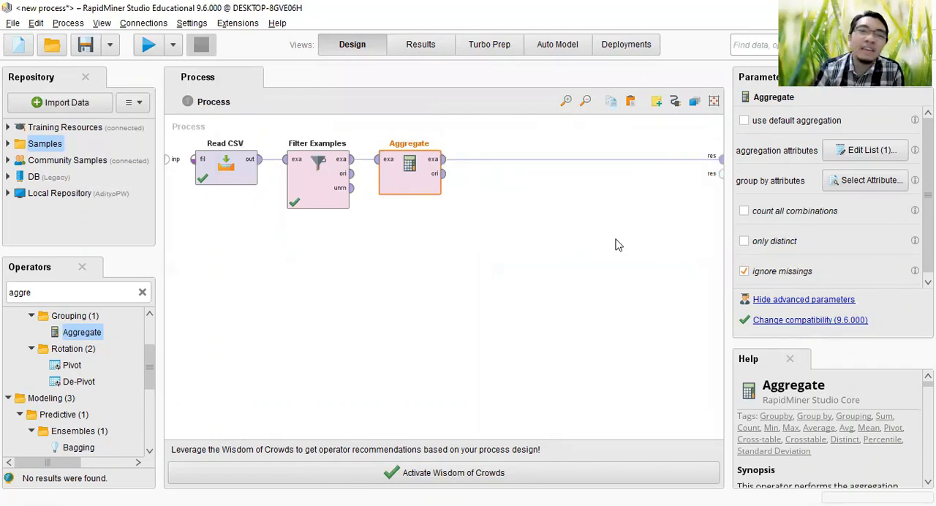
left_click(146, 46)
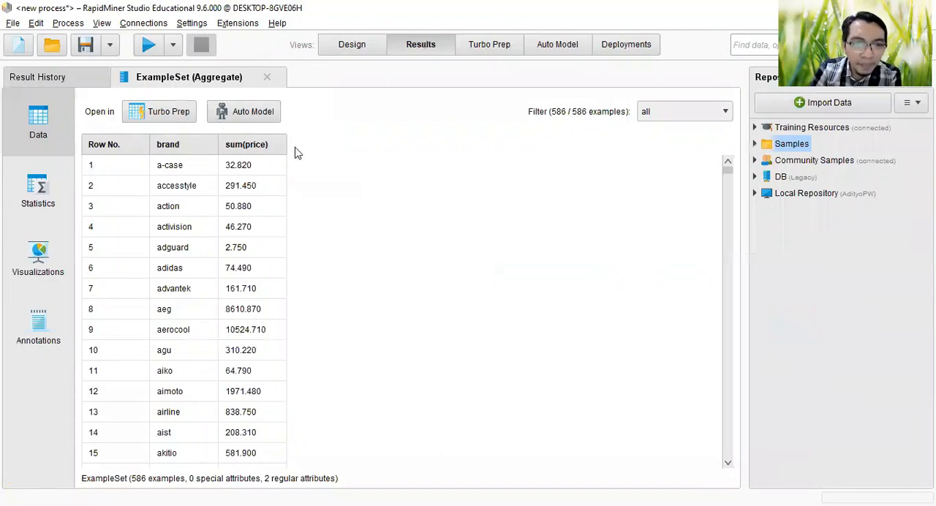
Step: Widen the brand and sum(price) columns and look through the summed prices per brand in the aggregated results
left_click_drag(328, 139, 344, 140)
left_click_drag(217, 147, 260, 147)
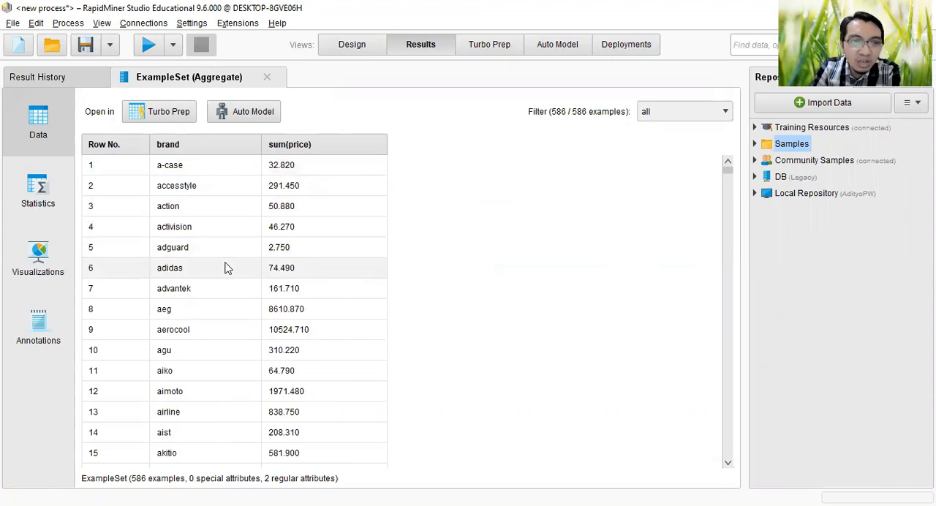
scroll(206, 318, "down", 1)
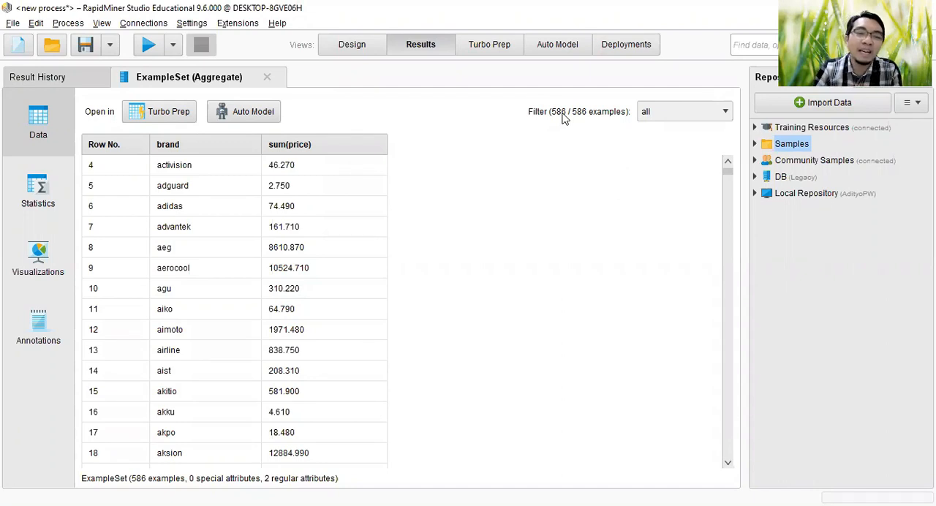
scroll(210, 247, "down", 2)
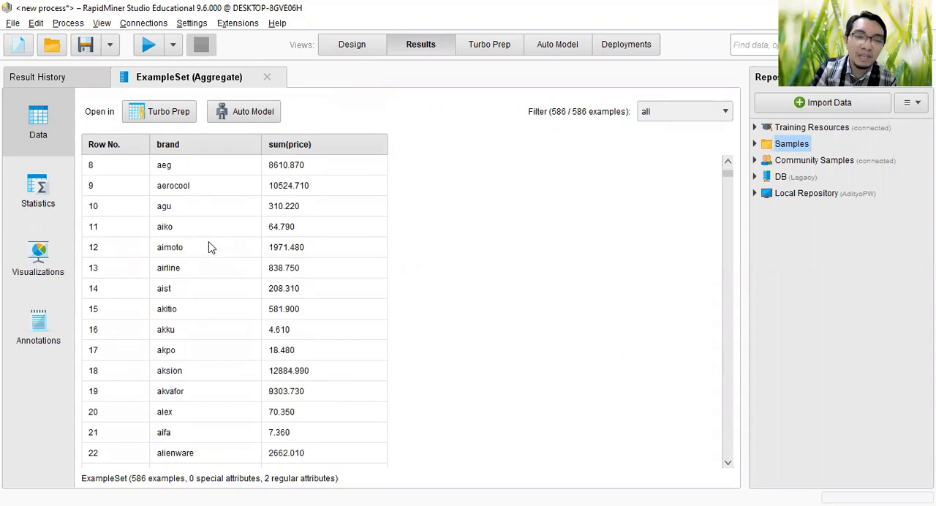
scroll(213, 315, "down", 5)
scroll(247, 351, "down", 3)
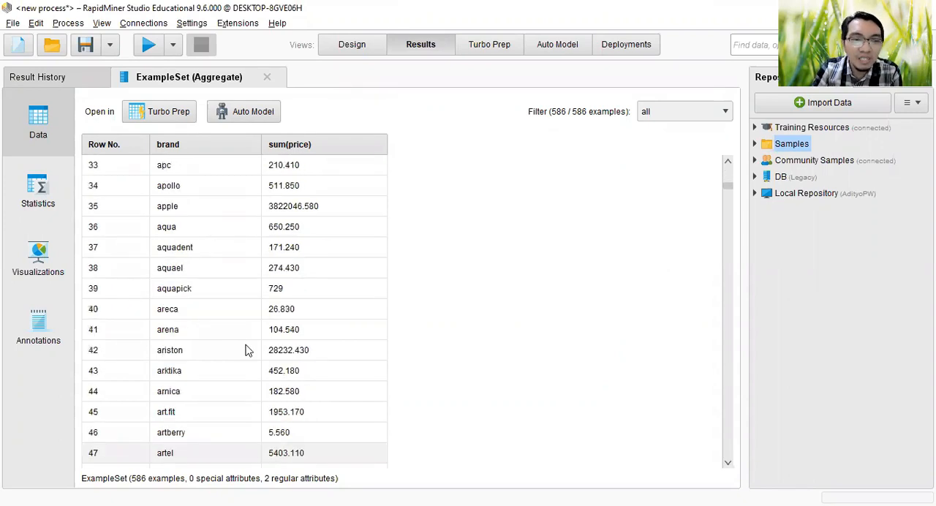
scroll(246, 314, "up", 1)
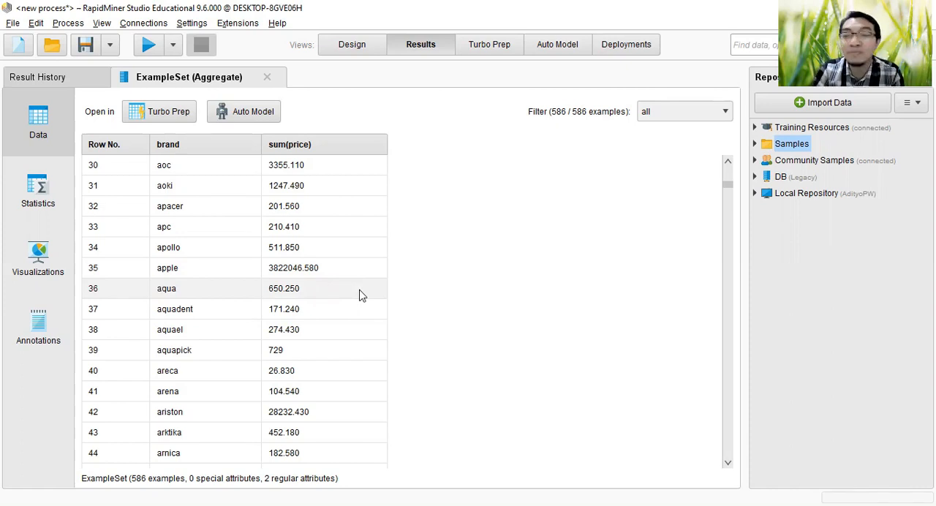
scroll(360, 295, "down", 2)
scroll(360, 295, "down", 3)
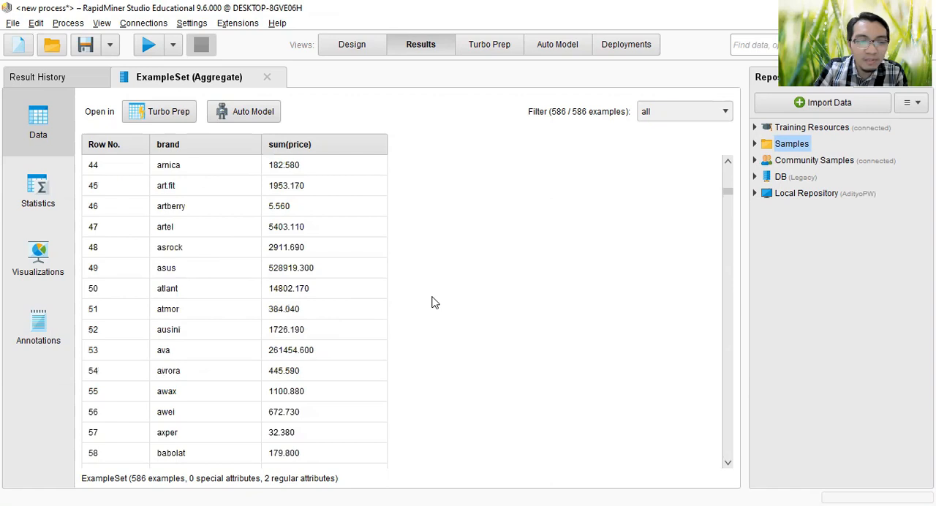
scroll(249, 398, "down", 4)
scroll(242, 401, "down", 4)
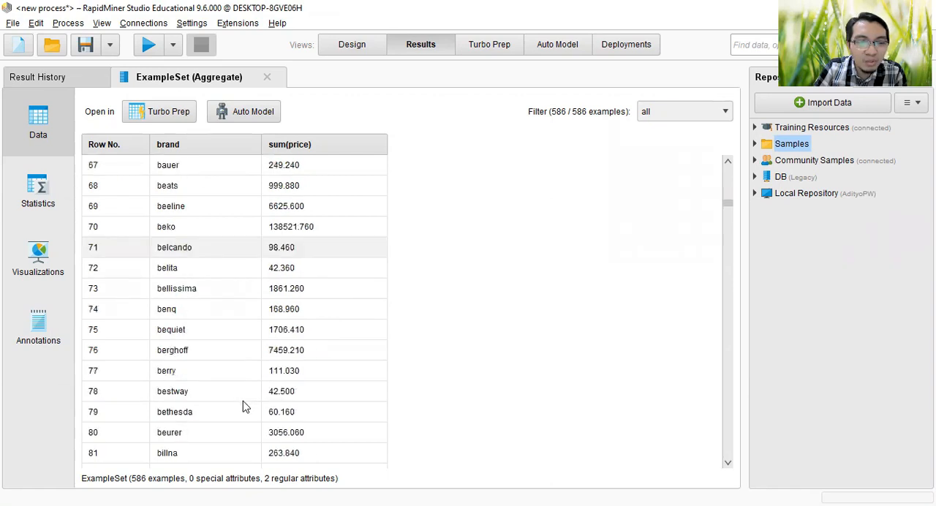
scroll(243, 406, "down", 7)
scroll(242, 403, "down", 3)
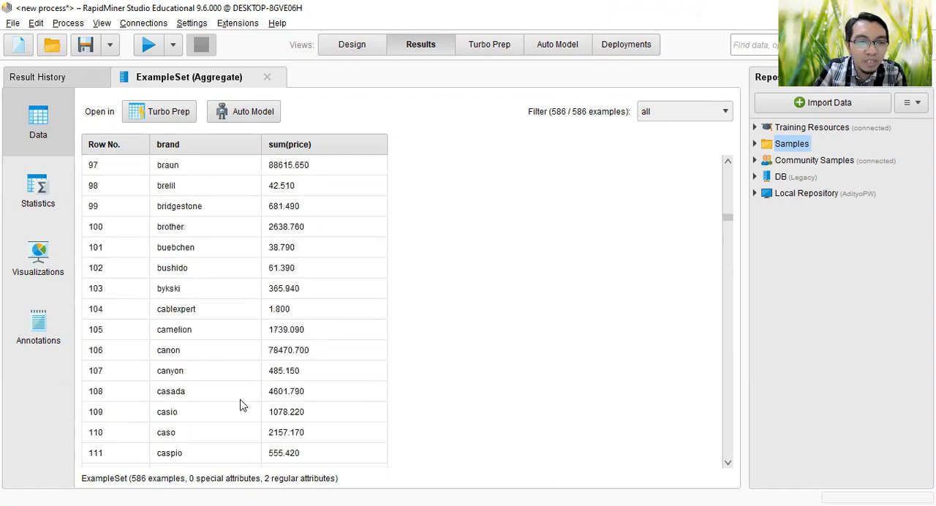
scroll(675, 381, "up", 1)
scroll(728, 212, "up", 2)
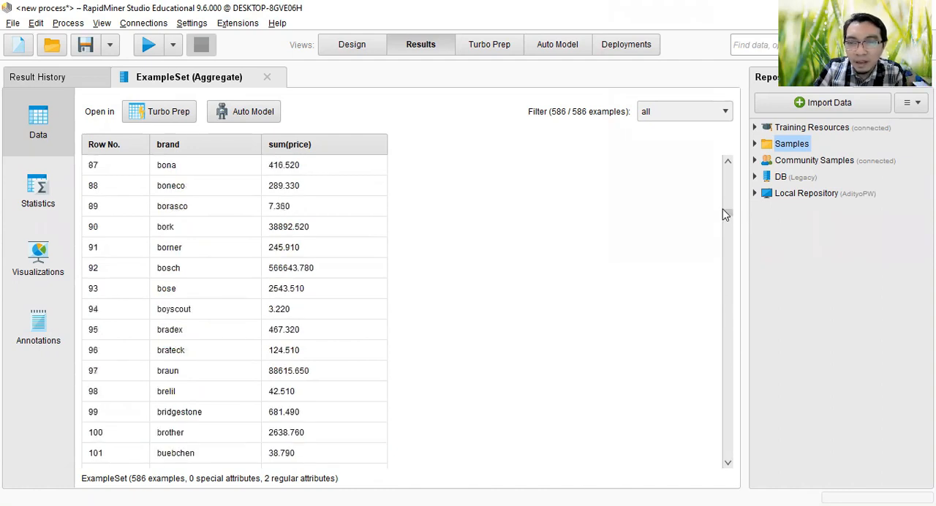
scroll(387, 226, "up", 20)
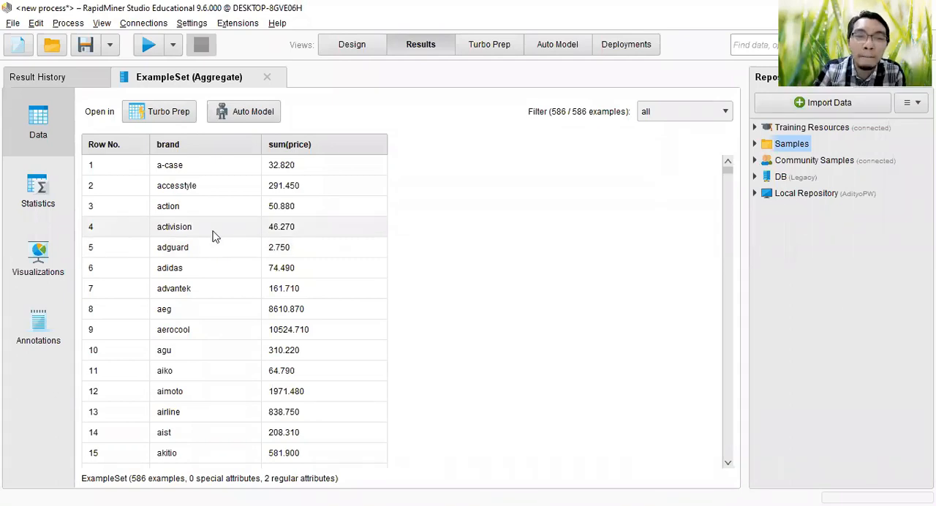
Step: Sort the aggregated results by sum(price) in descending order to rank the brands
left_click(354, 147)
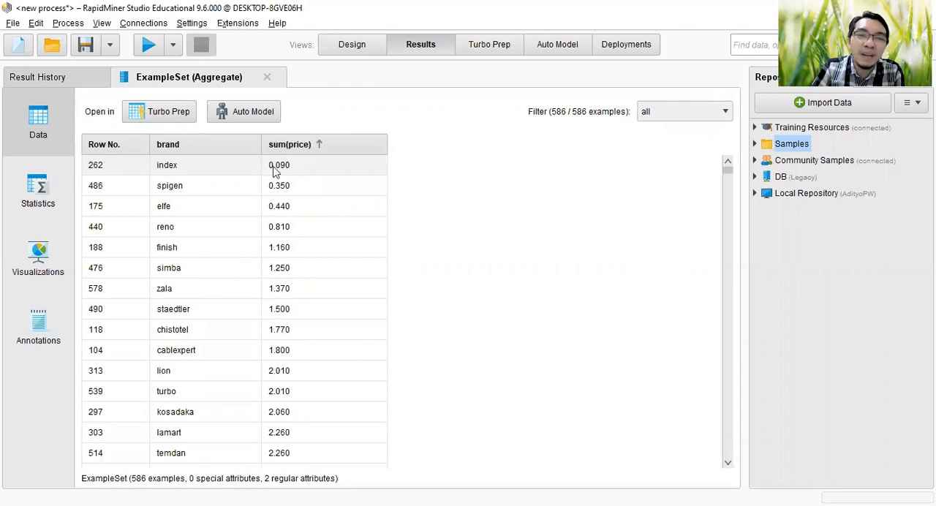
left_click(324, 148)
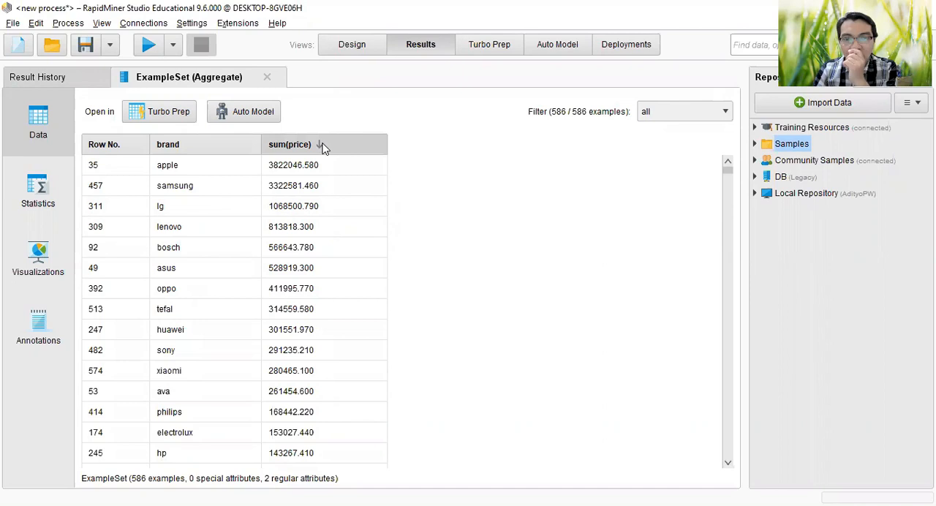
mouse_move(324, 149)
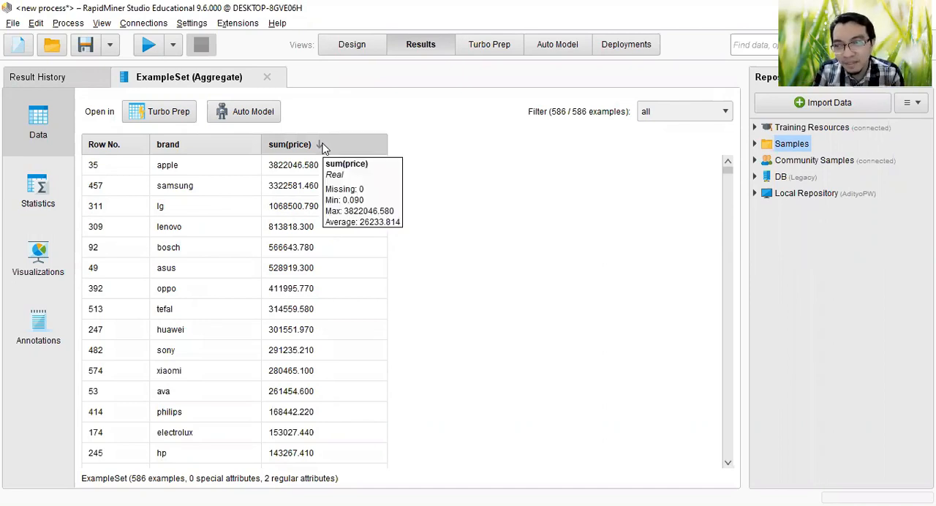
Step: Examine the attribute statistics of the aggregated results, and show the visualization of sum(price) by brand
left_click(39, 196)
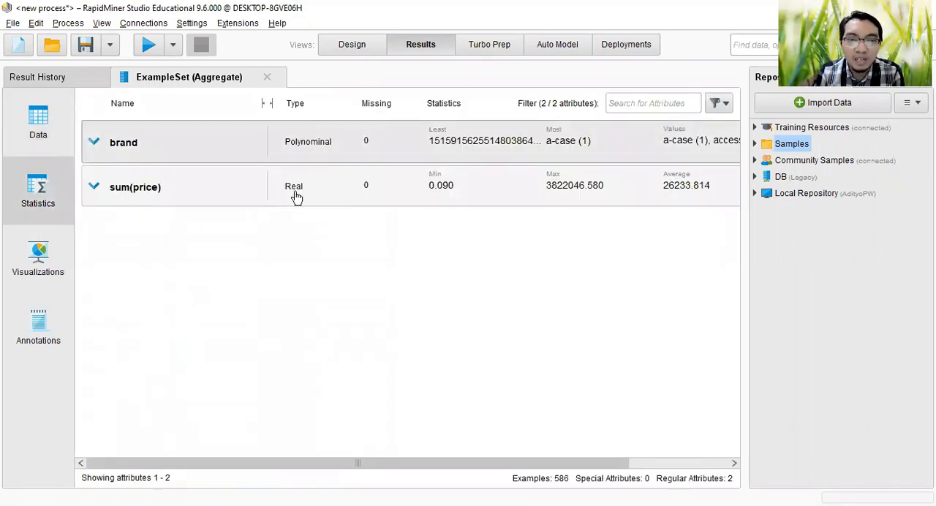
left_click(41, 250)
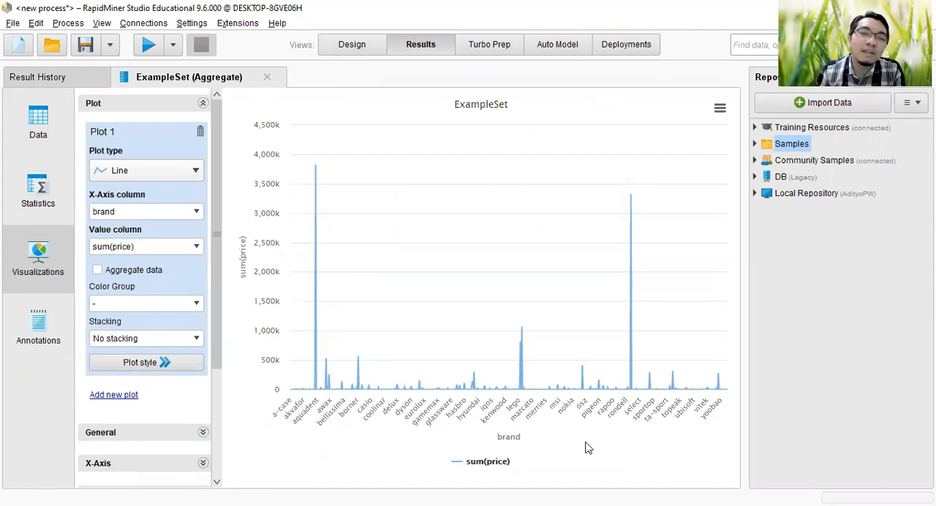
Step: Read the sum(price) values of the highest brand peaks in the line chart
mouse_move(315, 224)
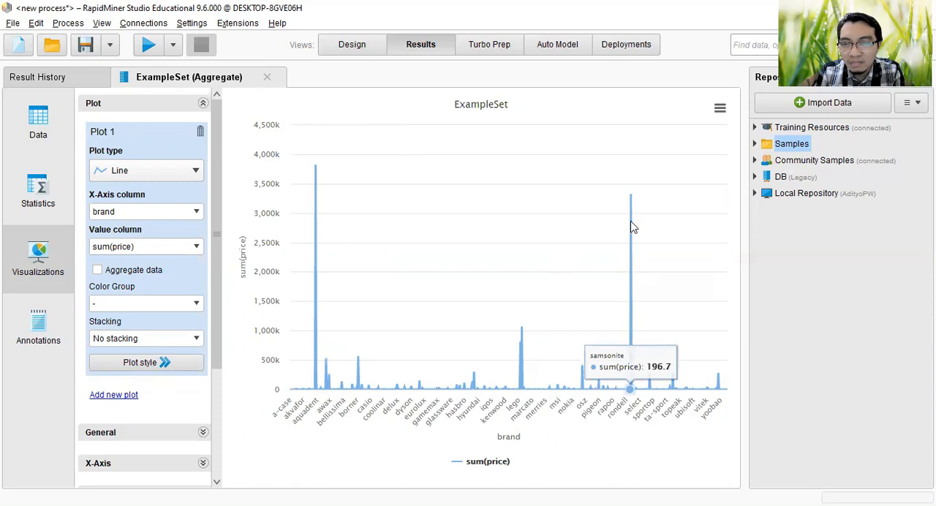
mouse_move(631, 205)
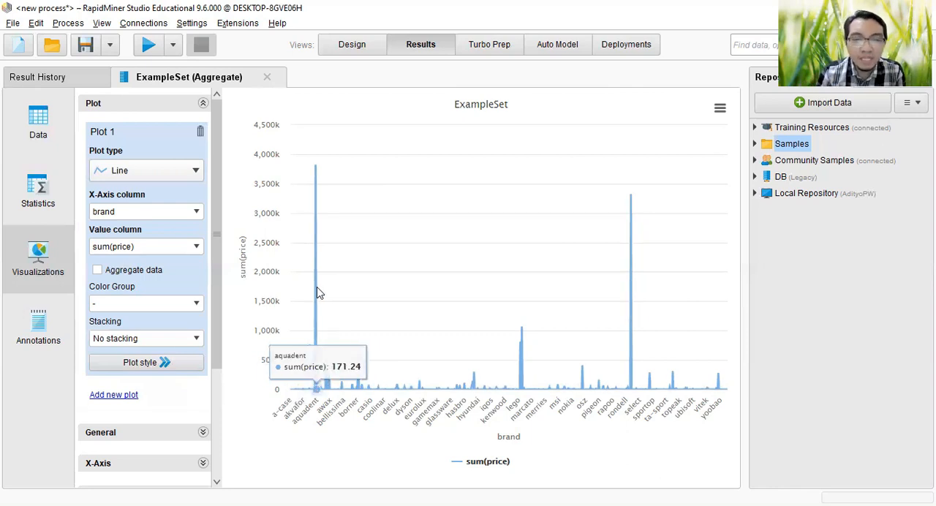
mouse_move(316, 186)
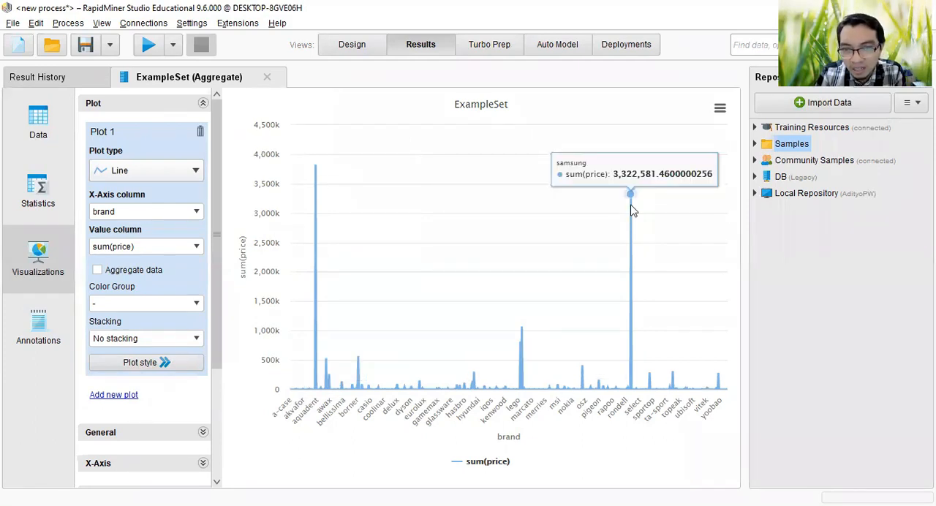
mouse_move(522, 333)
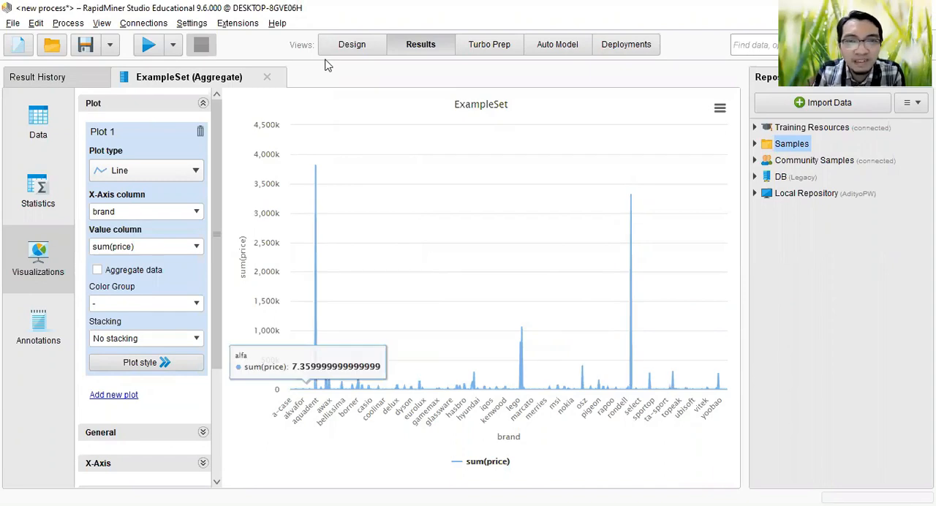
Step: Connect the original output of Aggregate to the second result port of the process
left_click(350, 47)
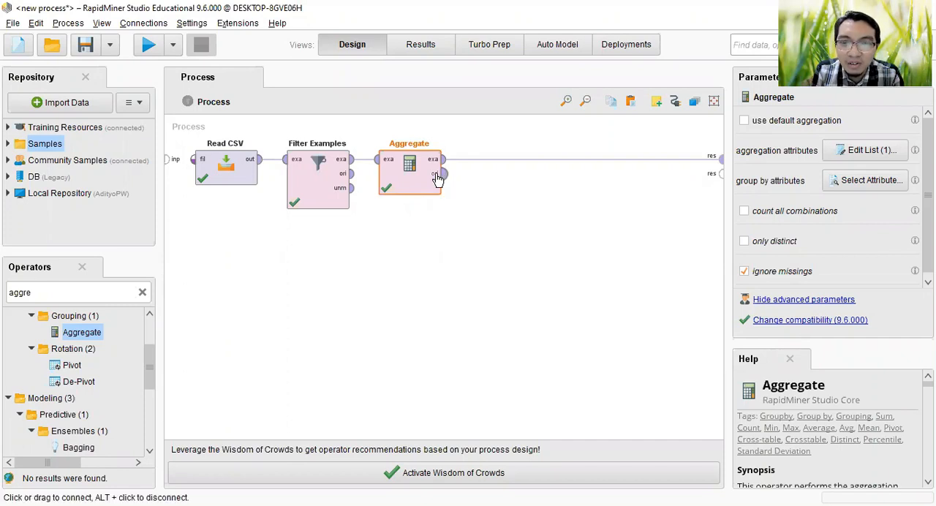
mouse_move(437, 180)
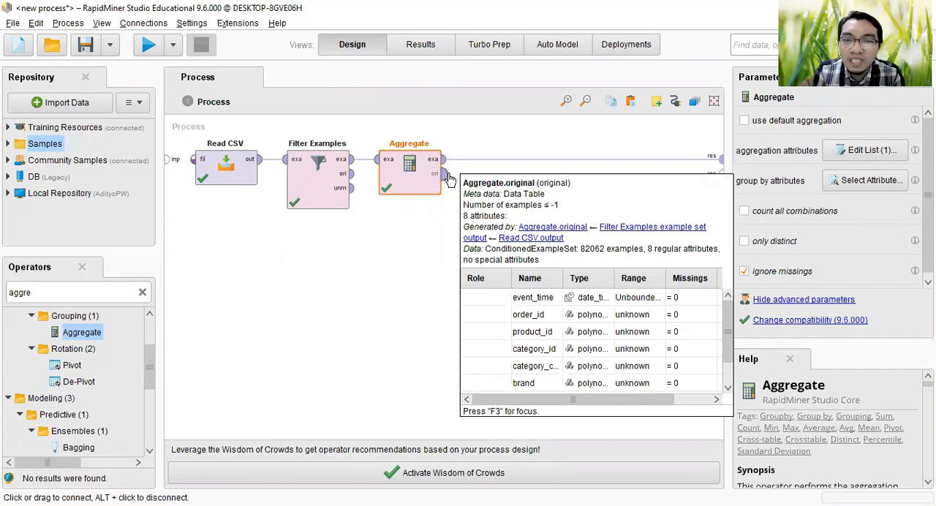
left_click_drag(449, 179, 721, 171)
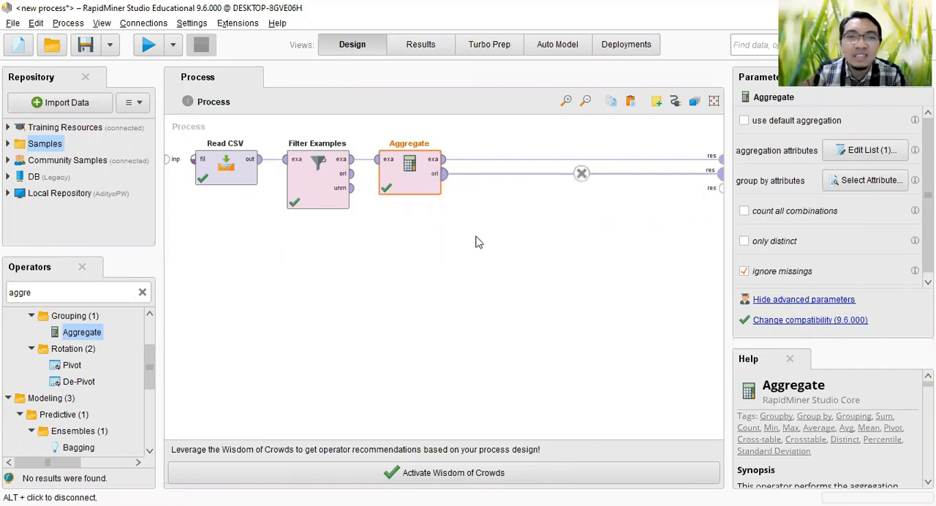
Step: Run the process and compare the filtered example set with the results aggregated by brand
left_click(148, 44)
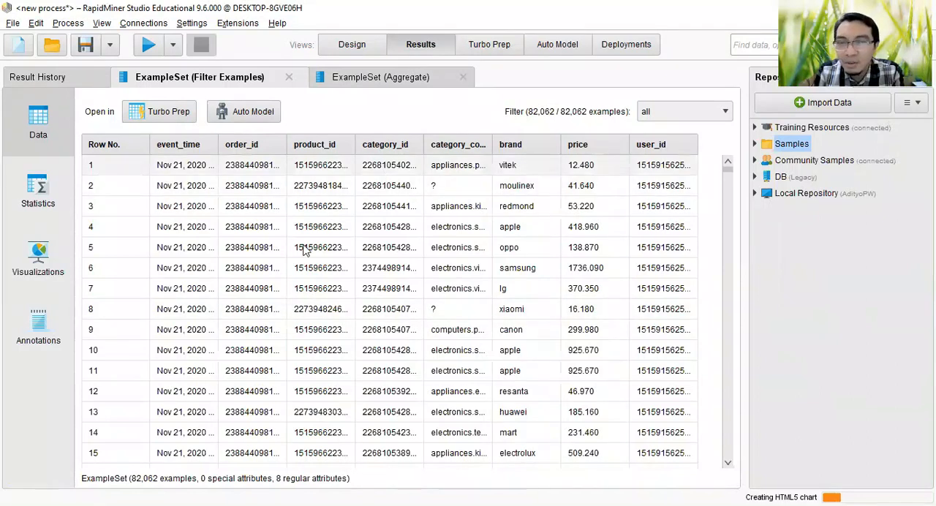
left_click(375, 77)
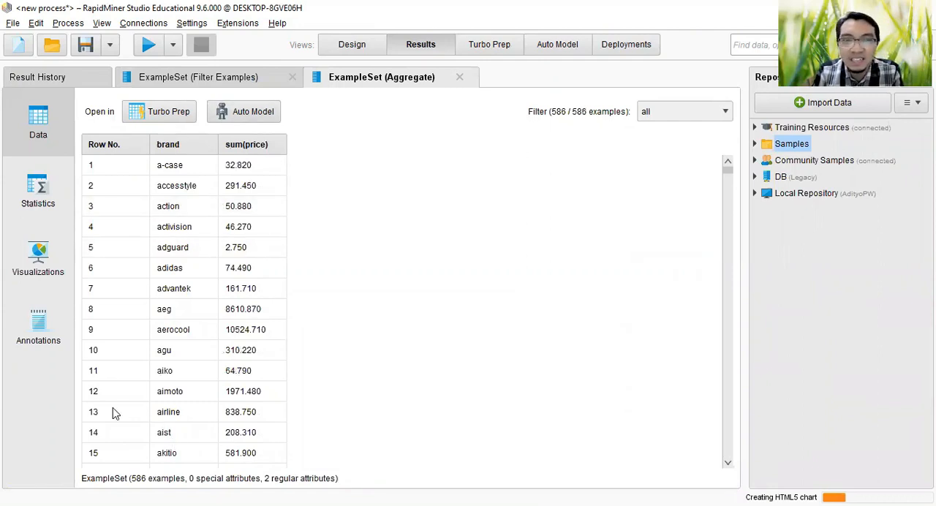
left_click(219, 77)
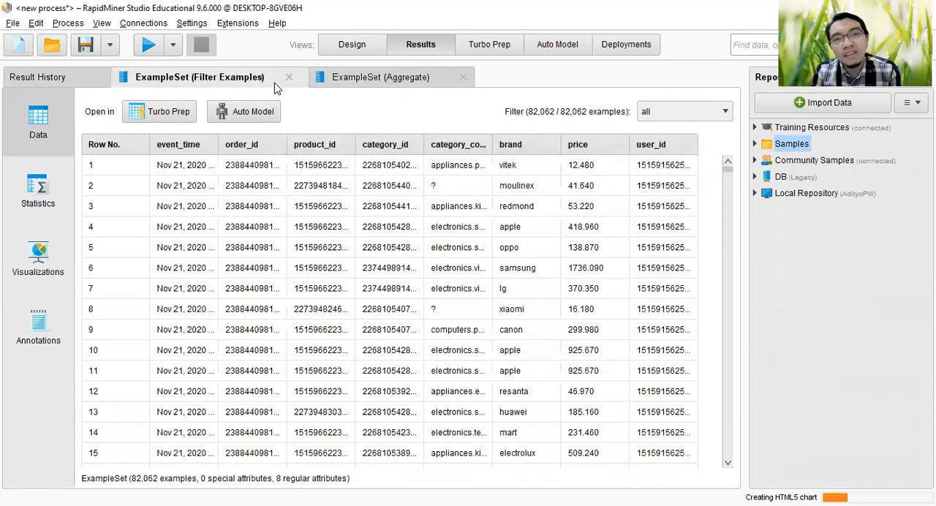
Step: Remove the connection between Aggregate's original output and the second result port
left_click(351, 45)
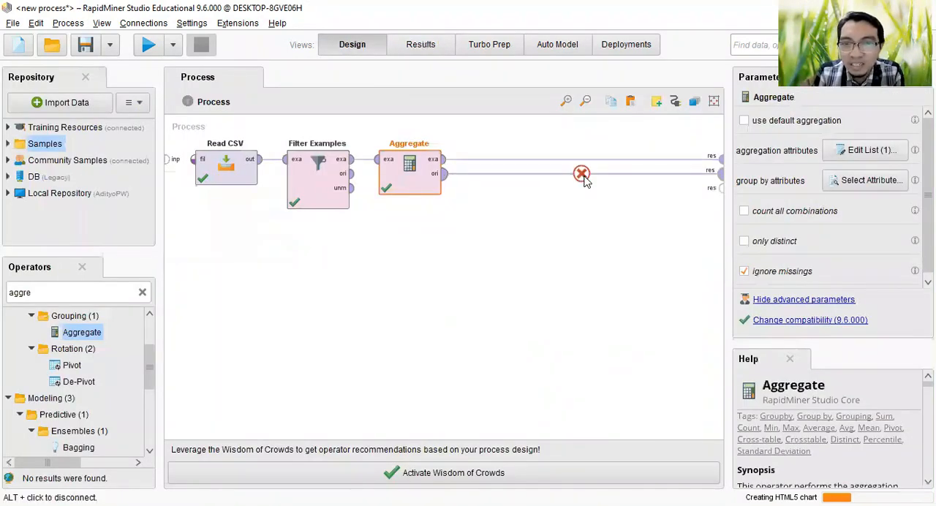
left_click(583, 179)
key("Delete")
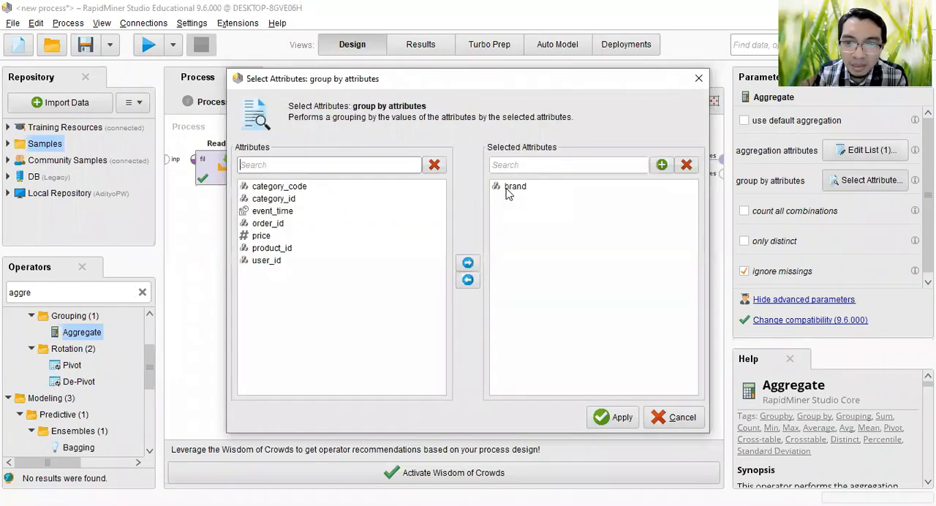
Step: Replace brand with event_time as the group by attribute of Aggregate
left_click(502, 208)
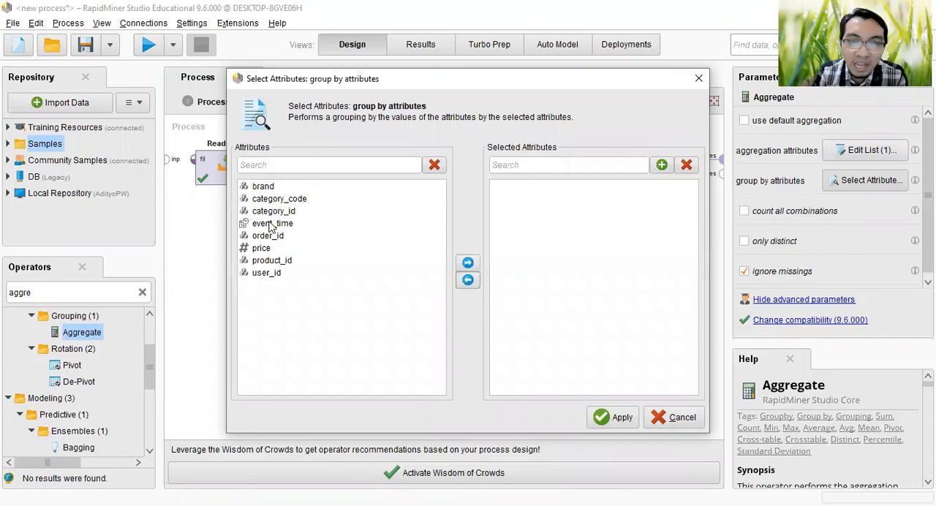
left_click(270, 223)
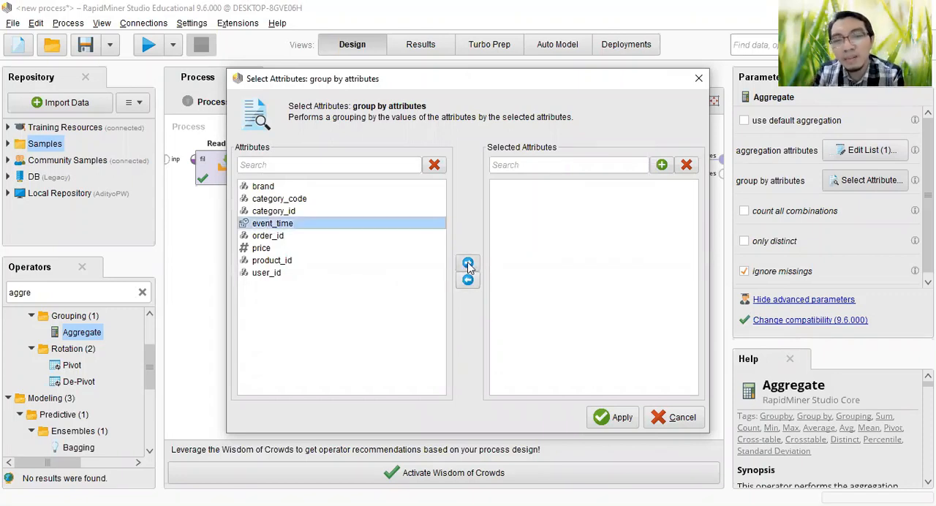
left_click(468, 264)
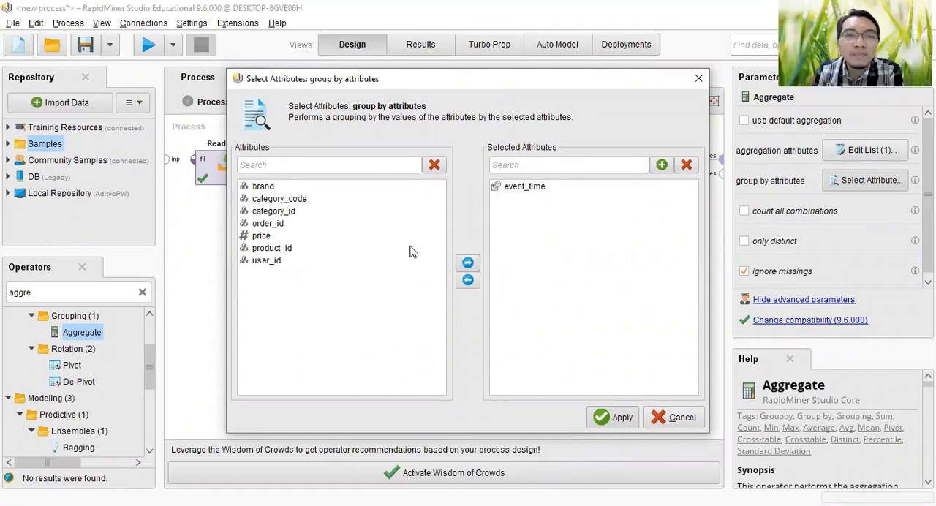
key("Return")
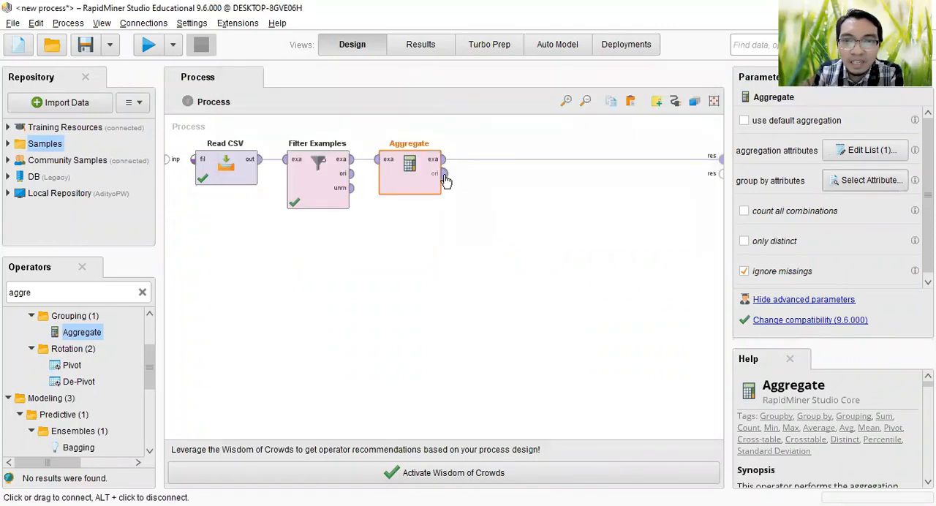
Step: Reconnect Aggregate's original output to the second result port and run the process
left_click_drag(444, 174, 722, 174)
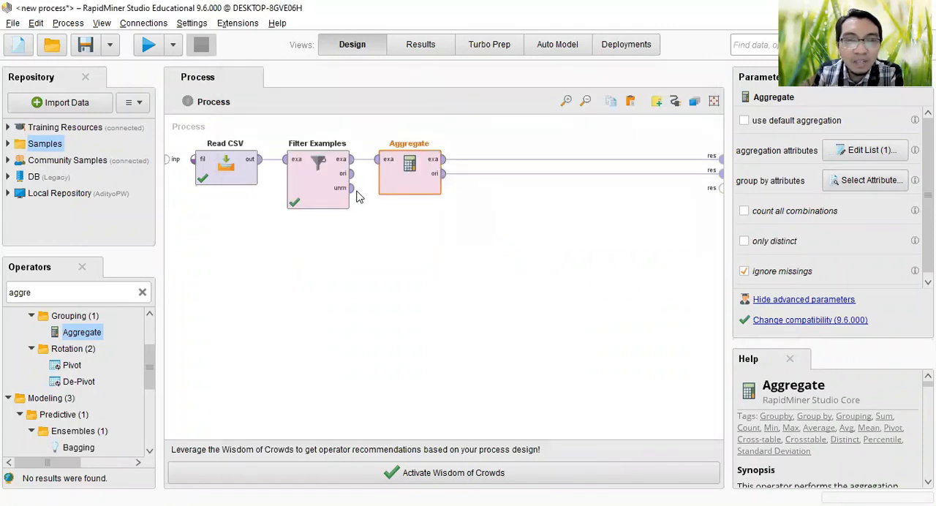
left_click(148, 49)
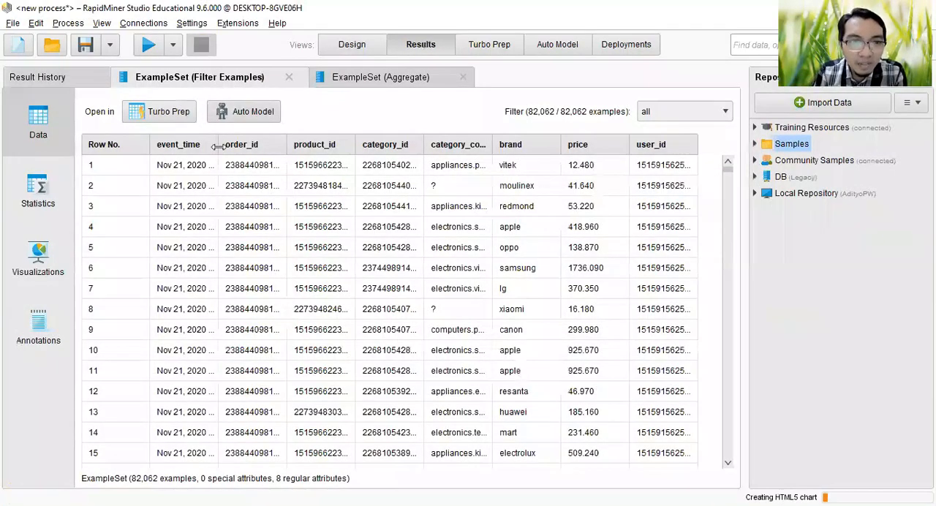
Step: Widen the event_time column in the filtered and aggregated results, and sort the aggregated results by sum(price) in descending order
left_click_drag(217, 146, 303, 153)
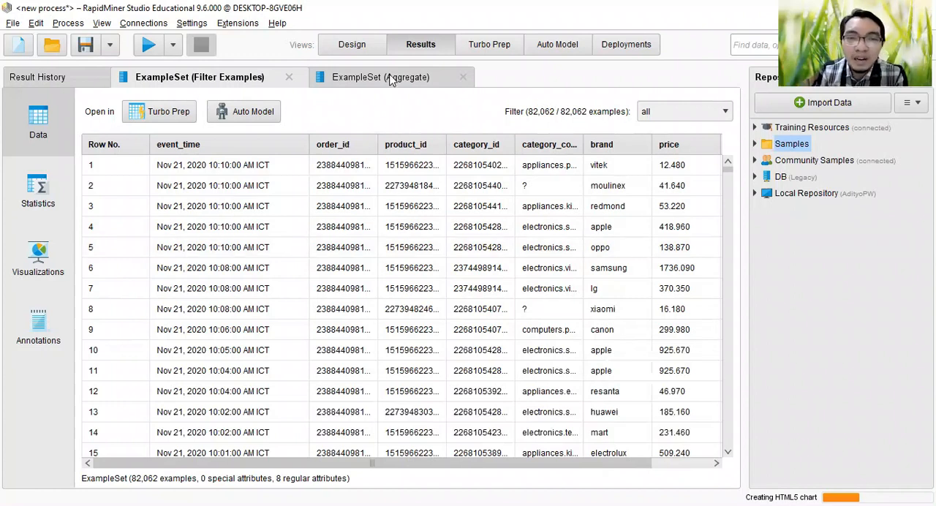
left_click(366, 77)
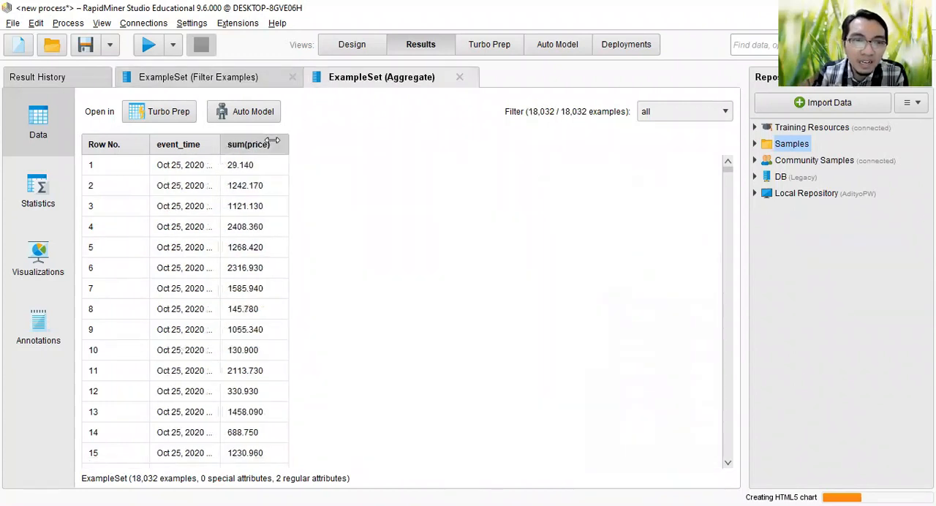
left_click_drag(284, 140, 371, 140)
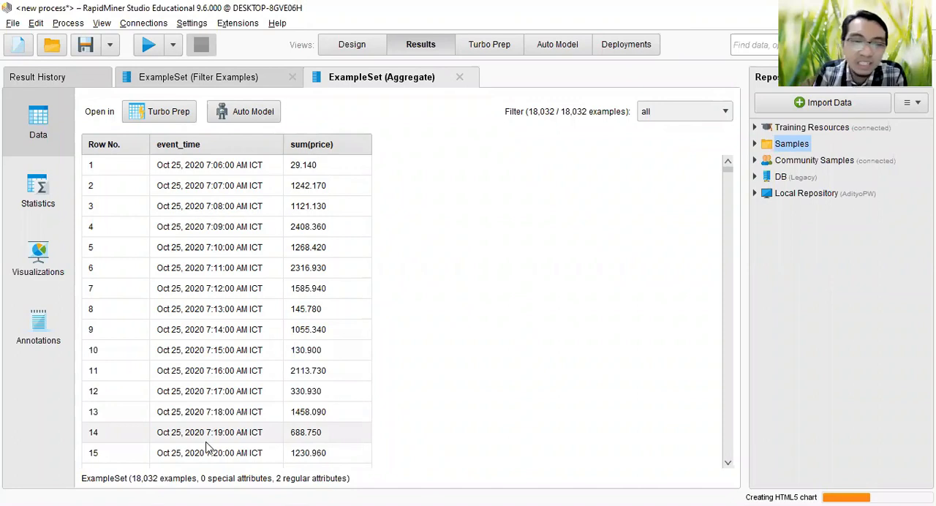
left_click(347, 150)
left_click(347, 153)
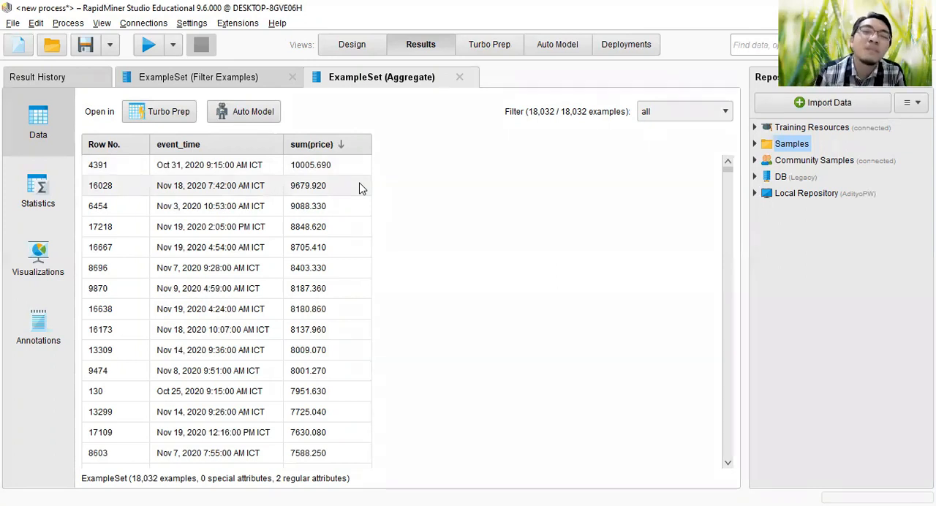
Step: Disconnect Aggregate from Filter Examples and both result ports, and move it away from Filter Examples to leave room for another operator
left_click(351, 45)
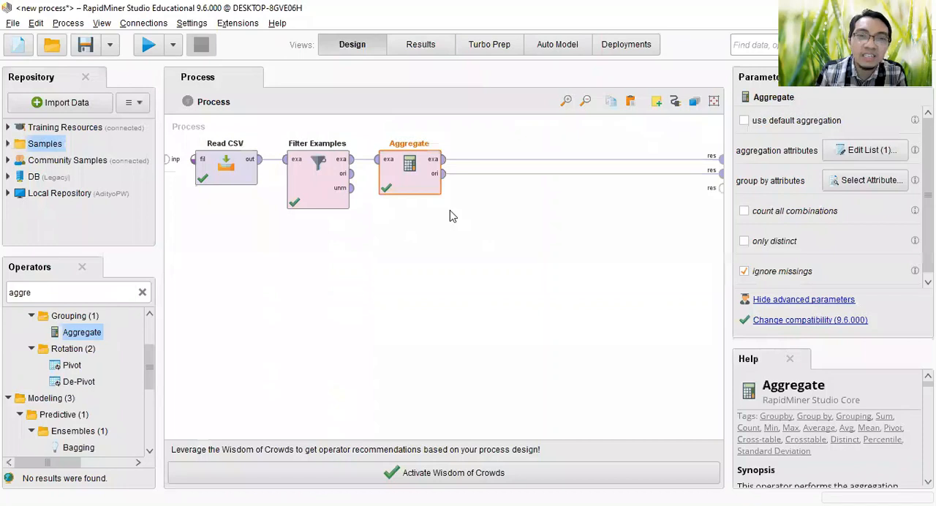
left_click(581, 171)
left_click(581, 161)
left_click_drag(477, 159, 574, 162)
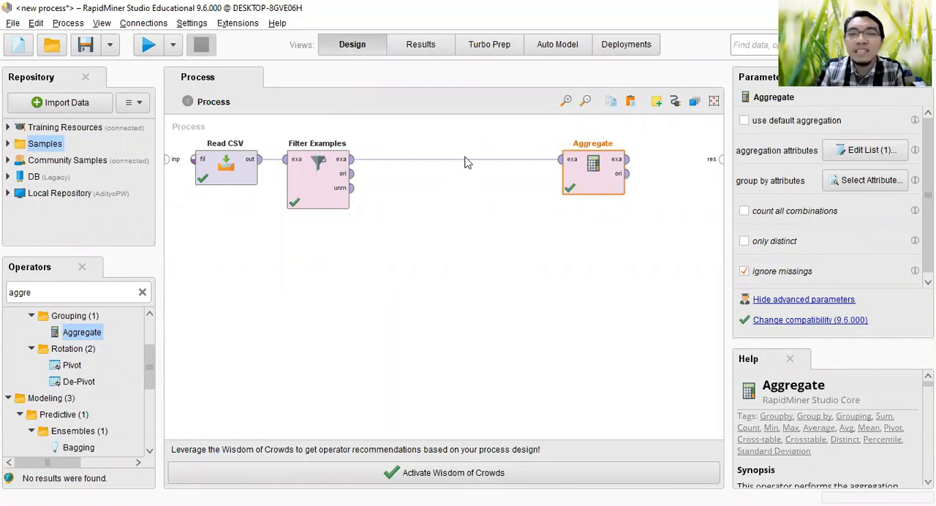
left_click(463, 161)
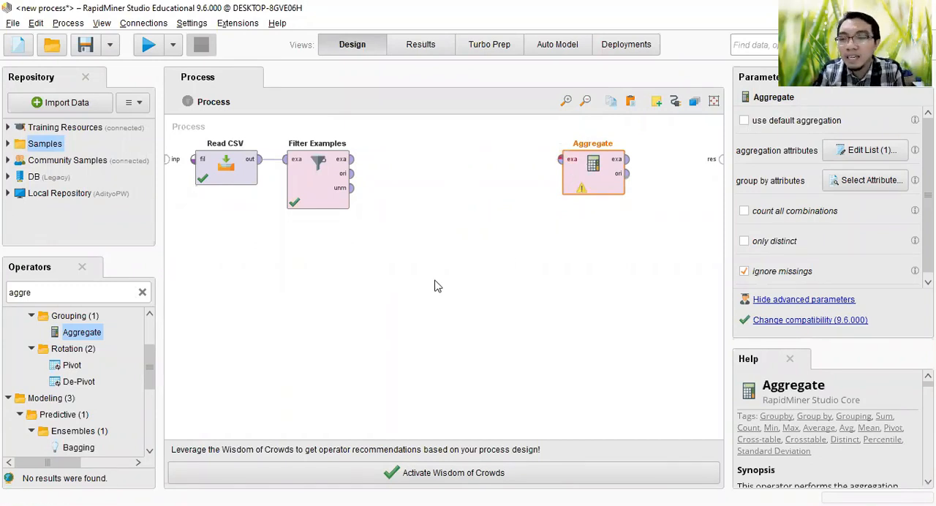
Step: Add a Date to Nominal operator between Filter Examples and Aggregate, and connect the example output of Filter Examples to it
double_click(60, 288)
type("dat")
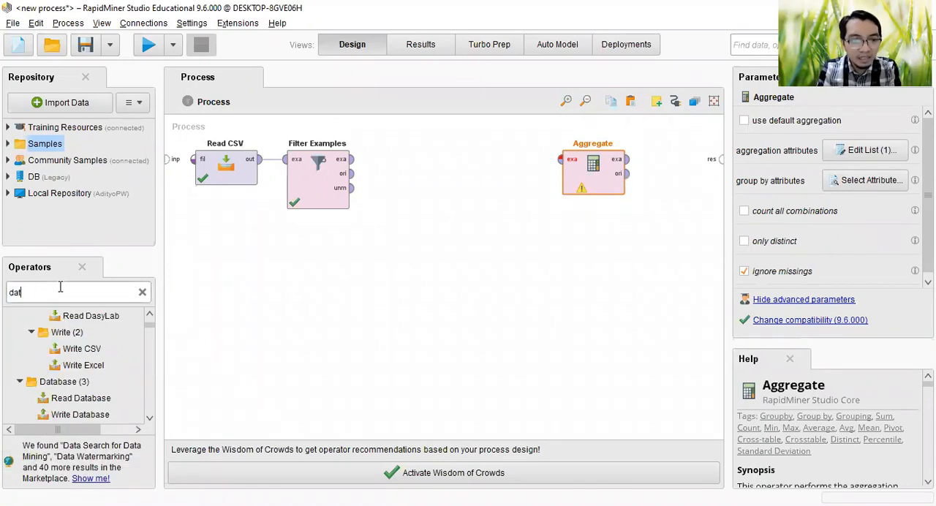
type("e t")
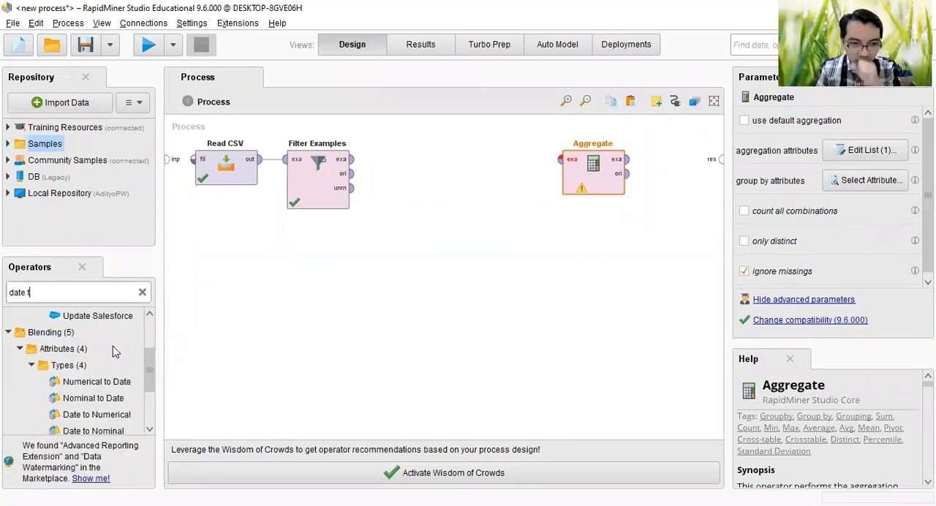
scroll(120, 424, "down", 1)
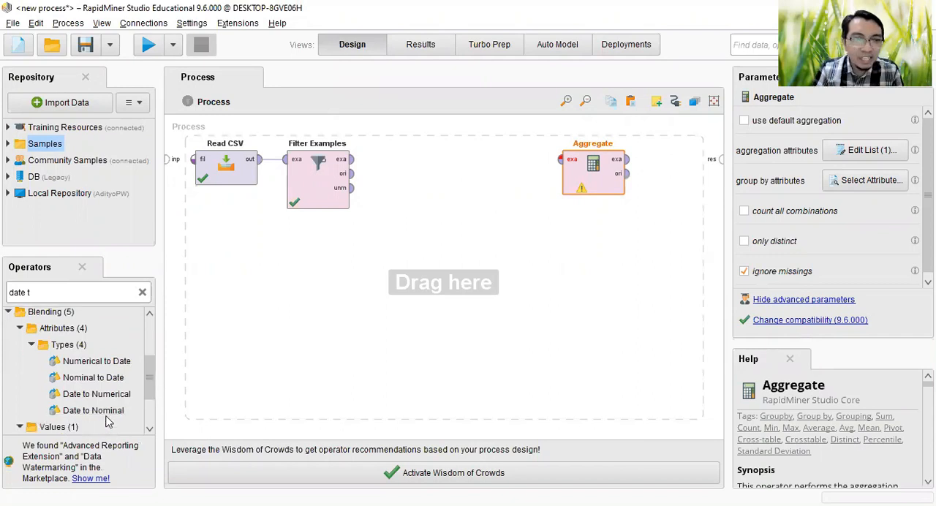
left_click_drag(91, 413, 455, 170)
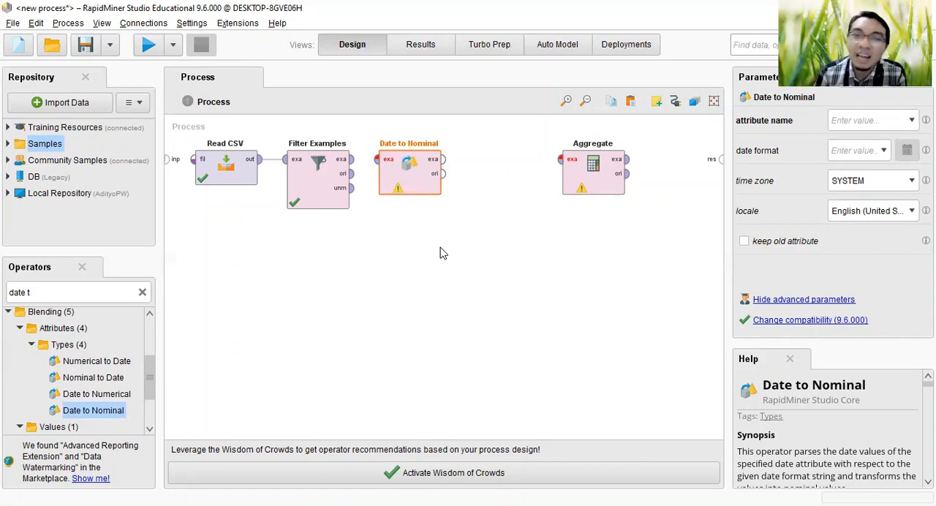
left_click(350, 165)
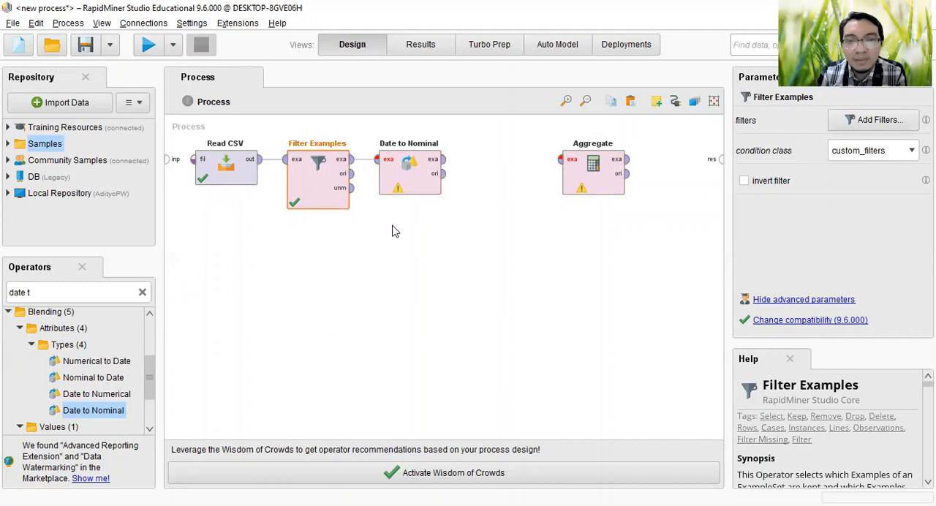
Step: Configure Date to Nominal to convert the event_time attribute with the date format dd/MM/yyyy
left_click(409, 165)
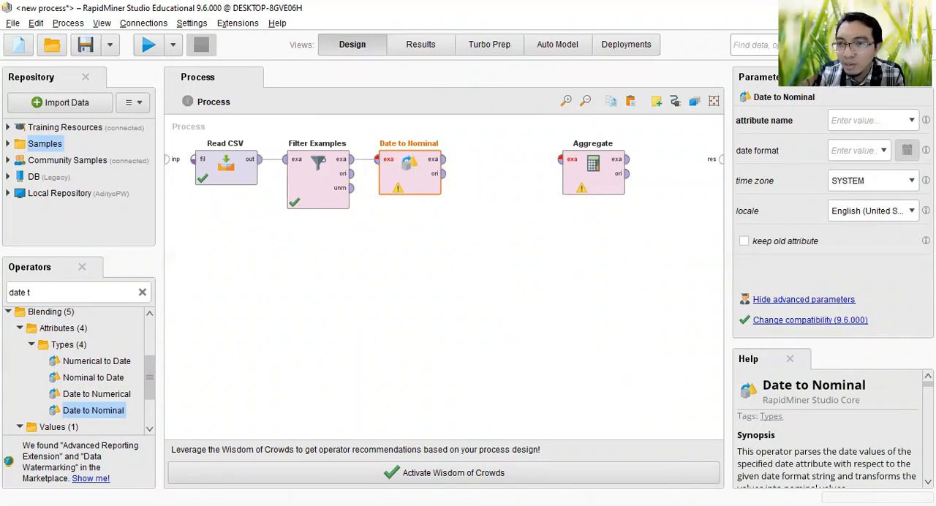
left_click(907, 121)
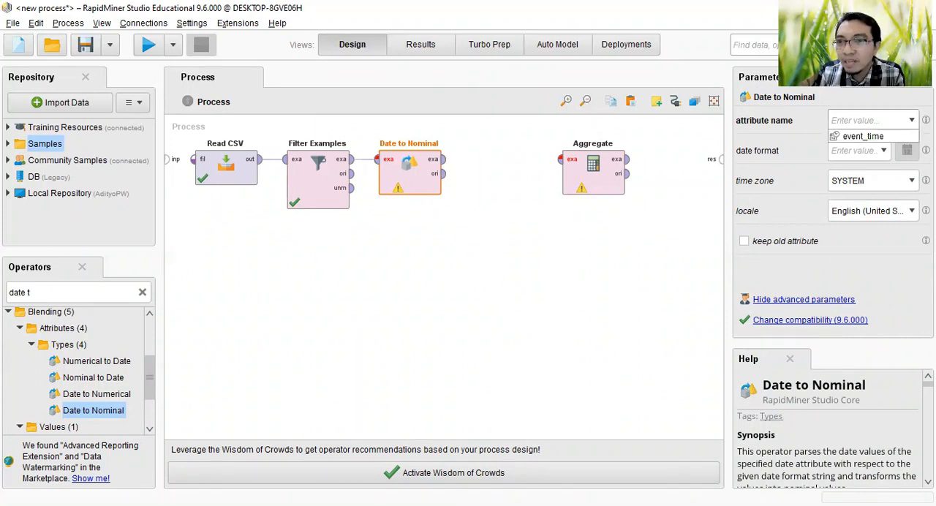
left_click(869, 139)
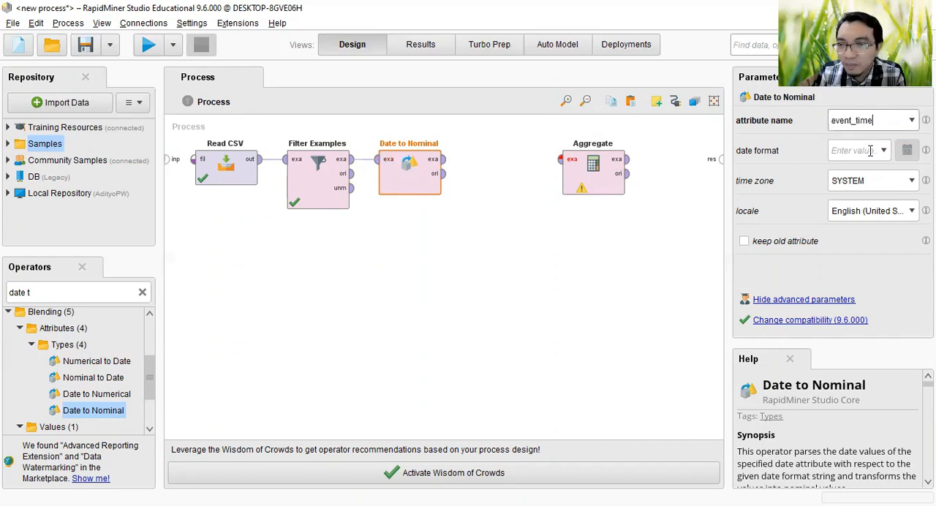
left_click(884, 151)
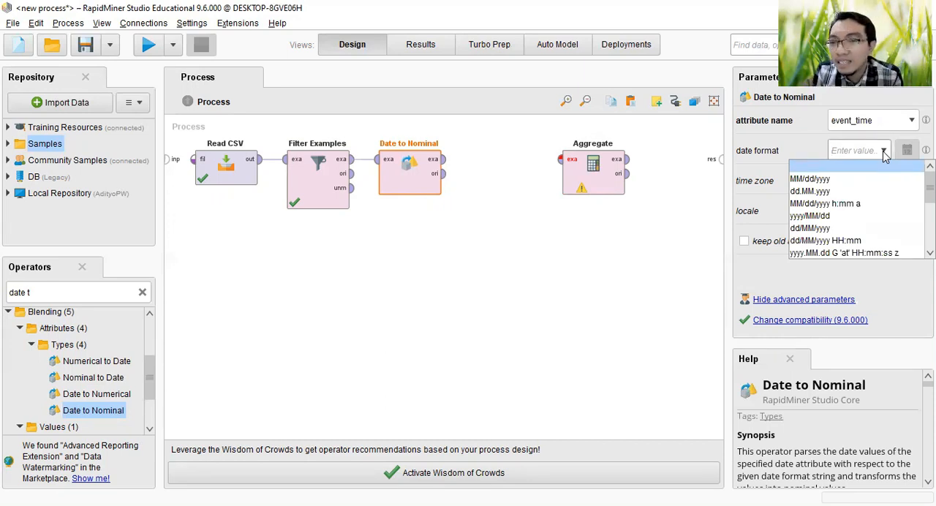
left_click(841, 228)
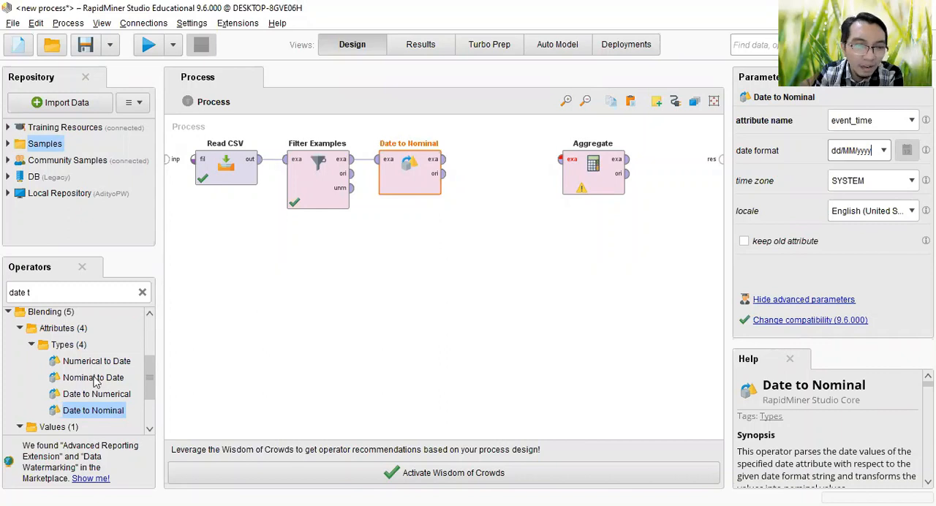
Step: Add a Nominal to Date operator between Date to Nominal and Aggregate, and connect the example output of Date to Nominal to it
left_click_drag(94, 382, 489, 162)
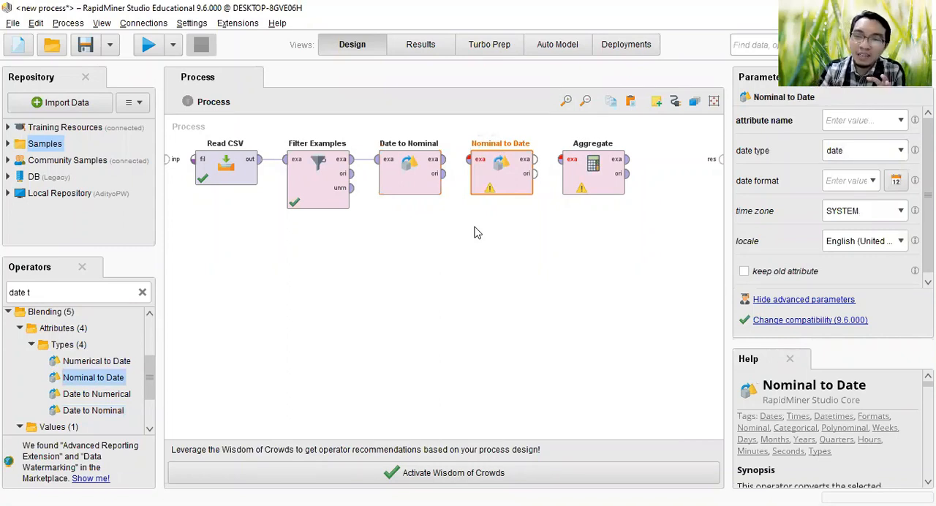
left_click(444, 160)
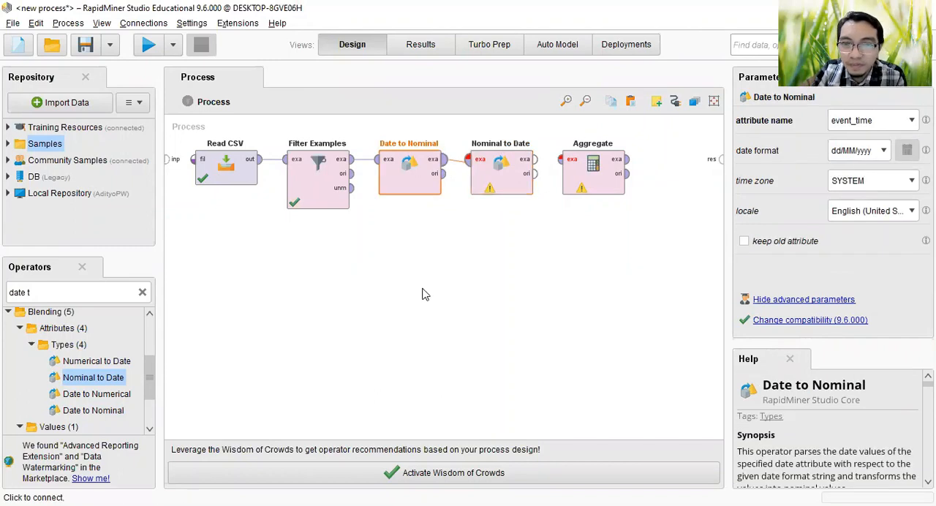
left_click(504, 164)
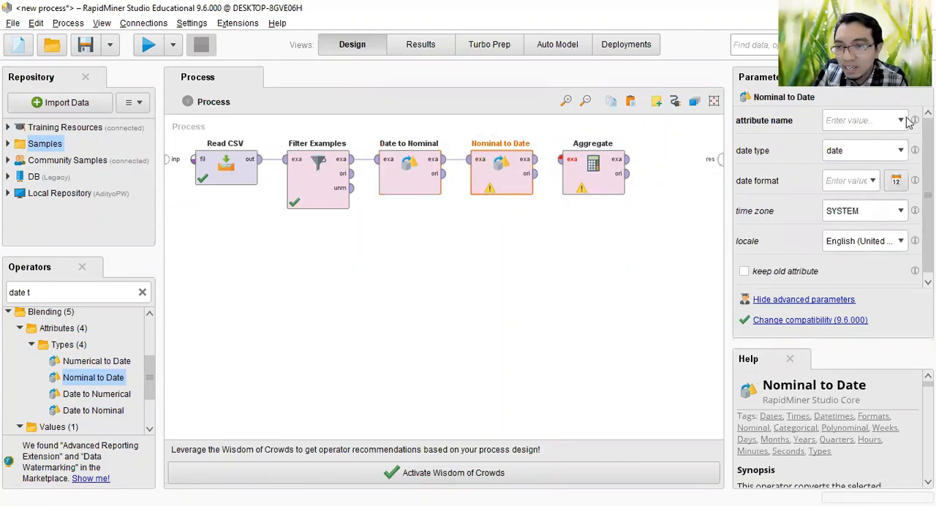
Step: Configure Nominal to Date to convert the event_time attribute with the date format dd/MM/yyyy
left_click(901, 120)
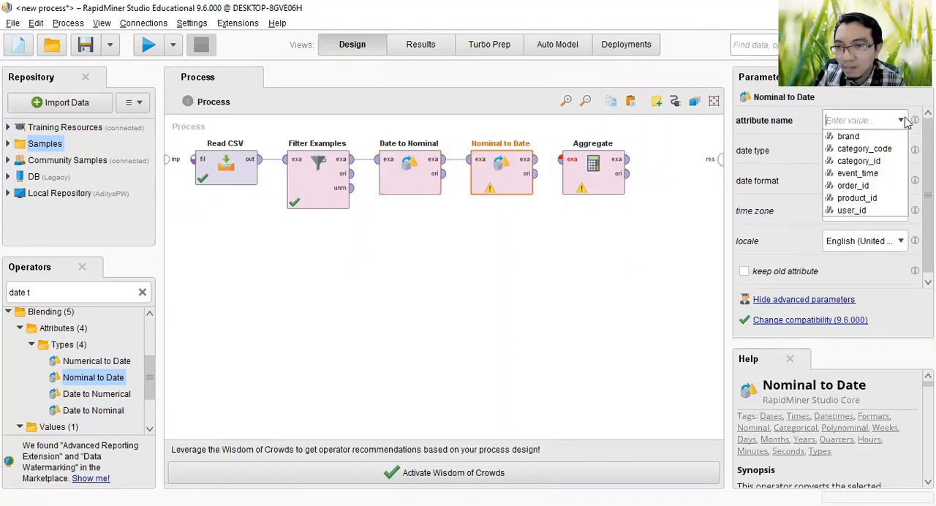
left_click(879, 173)
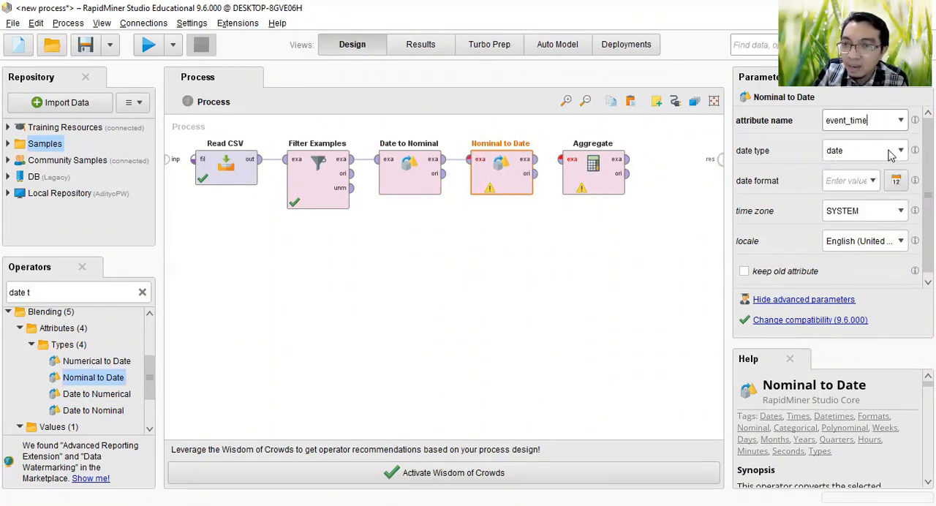
left_click(873, 181)
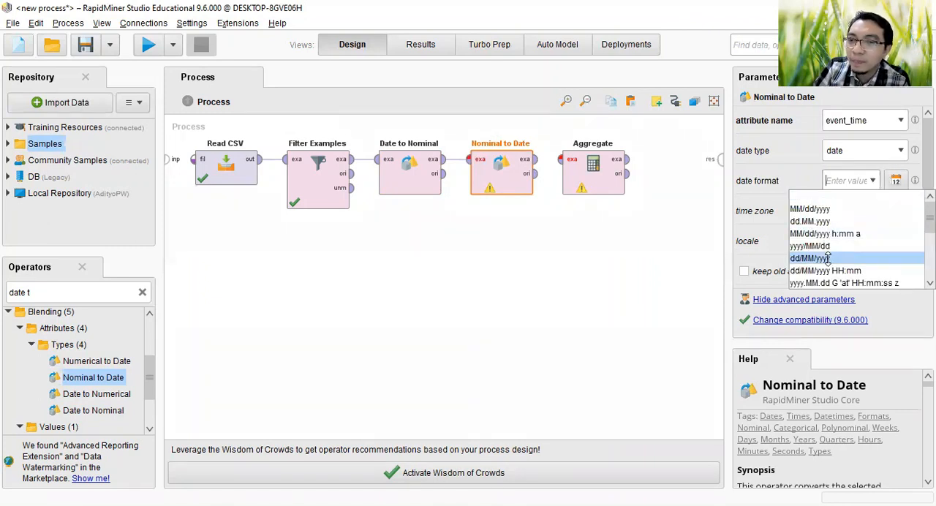
Step: Connect the example output of Nominal to Date to Aggregate, and the example output of Aggregate to the process result port
left_click(558, 165)
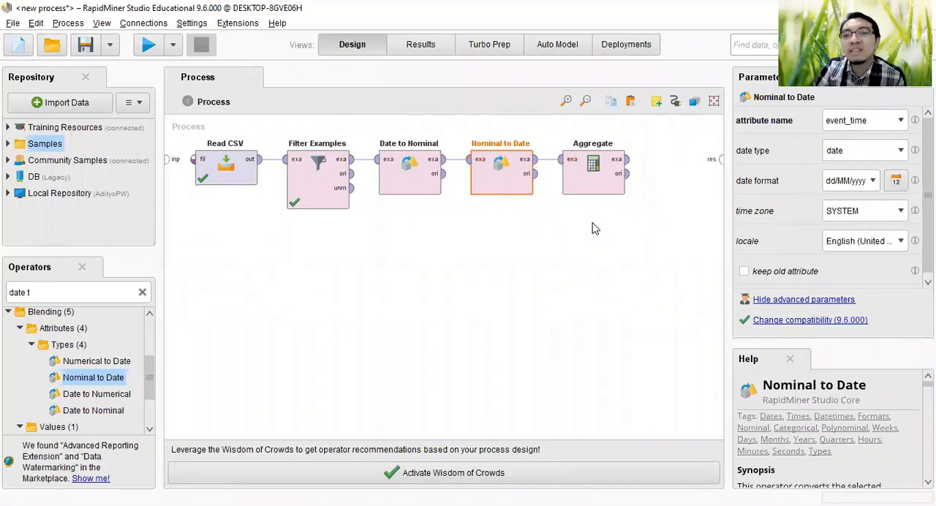
left_click(627, 159)
left_click(722, 161)
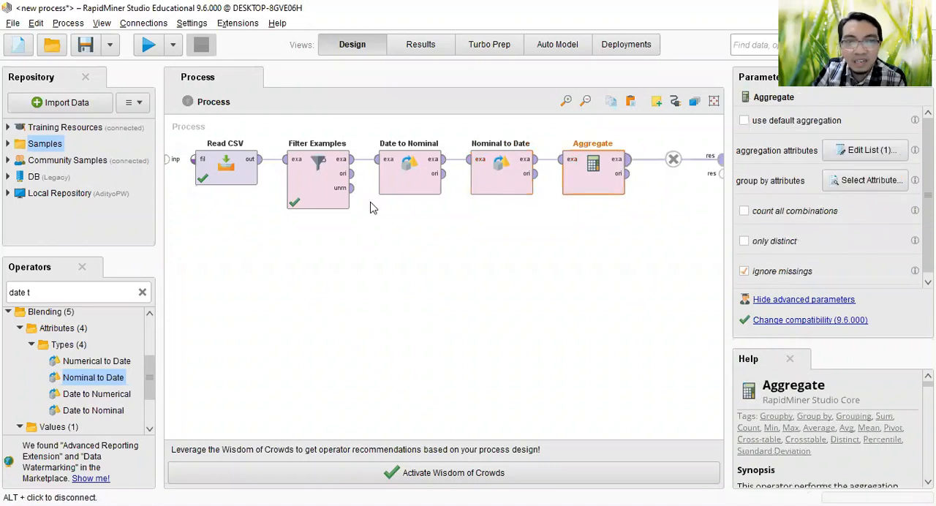
Step: Run the process and widen the event_time and sum(price) columns in the aggregated results
left_click(147, 47)
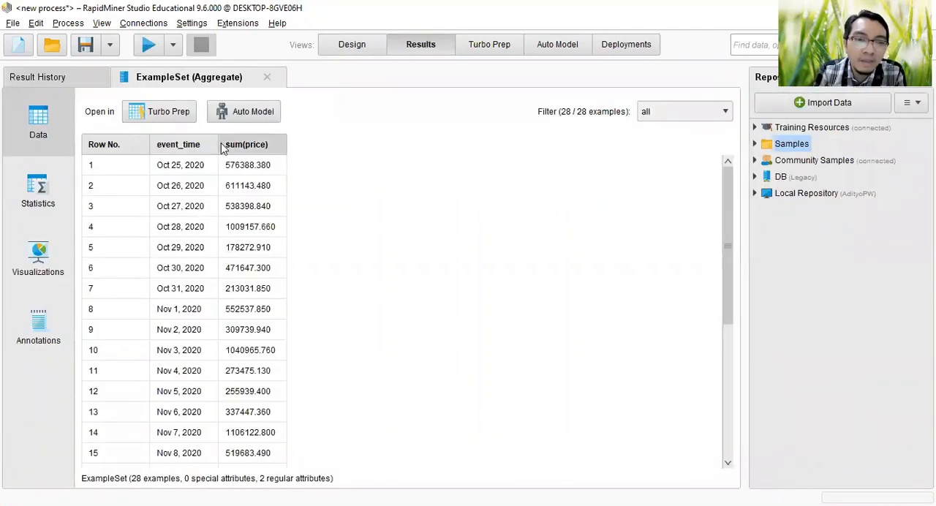
left_click_drag(220, 144, 269, 144)
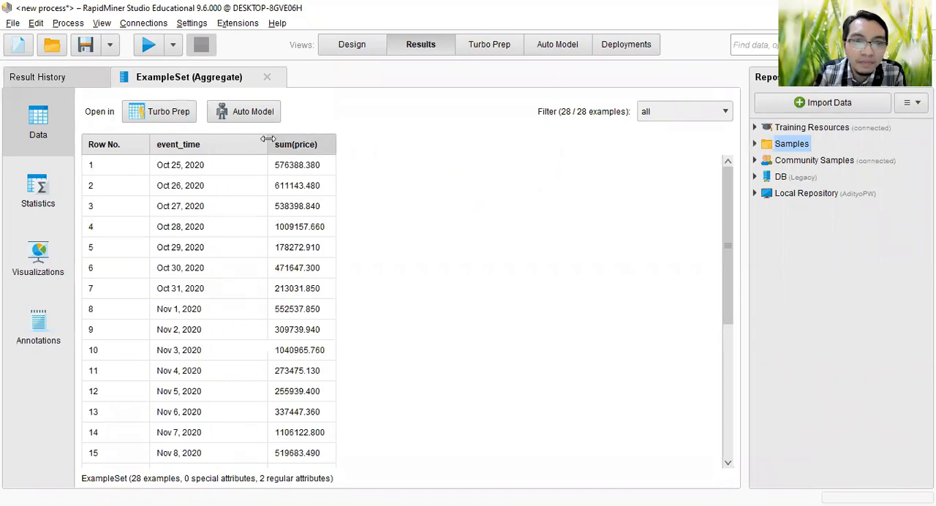
mouse_move(335, 144)
left_mouse_down()
mouse_move(313, 144)
mouse_move(351, 144)
left_mouse_up()
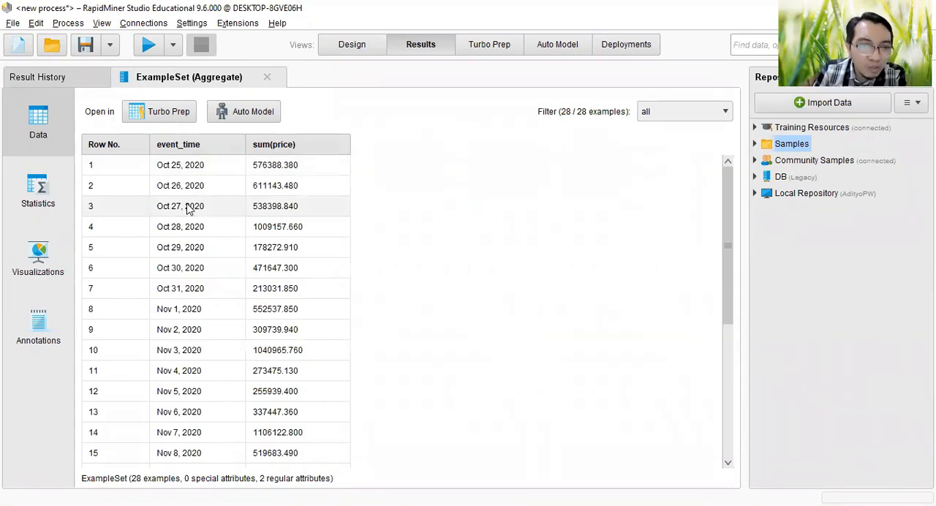
Step: Look through the price sums per date and sort the aggregated results by sum(price) in descending order
scroll(211, 282, "down", 3)
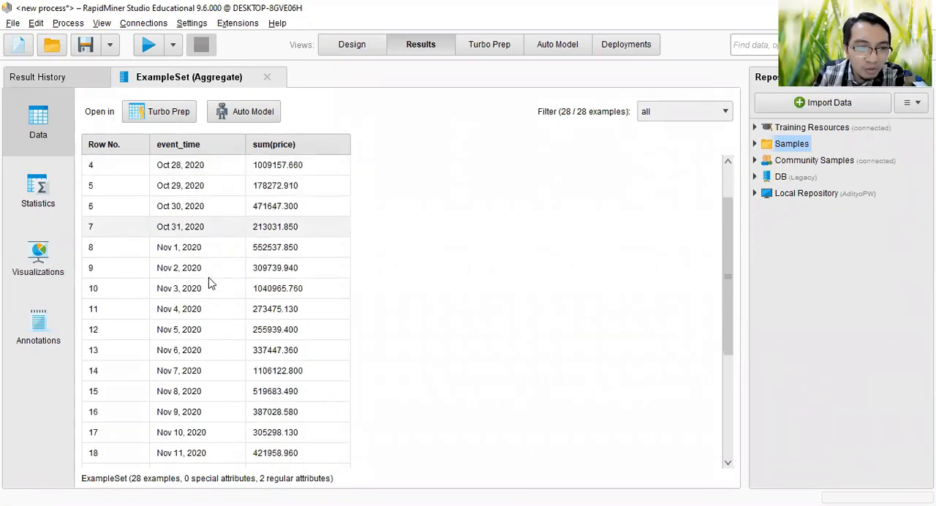
scroll(211, 283, "down", 3)
scroll(211, 282, "up", 3)
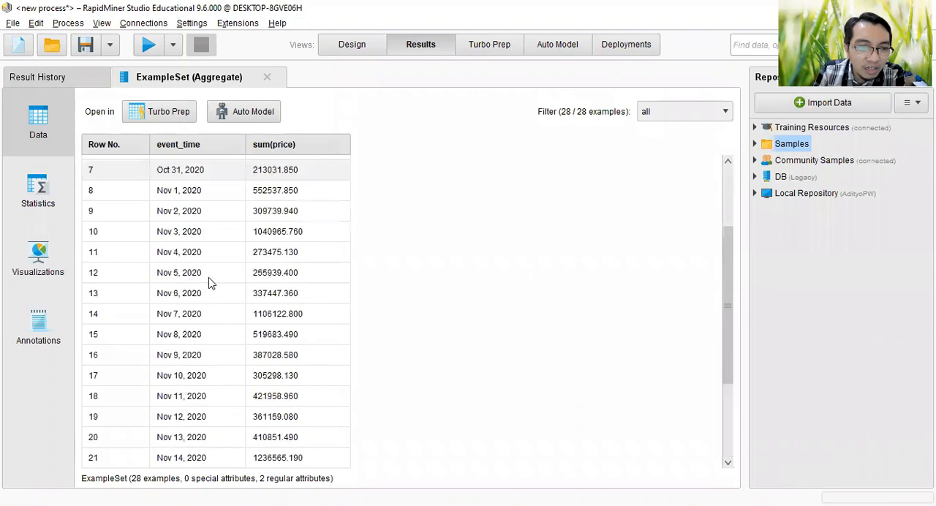
scroll(541, 142, "up", 2)
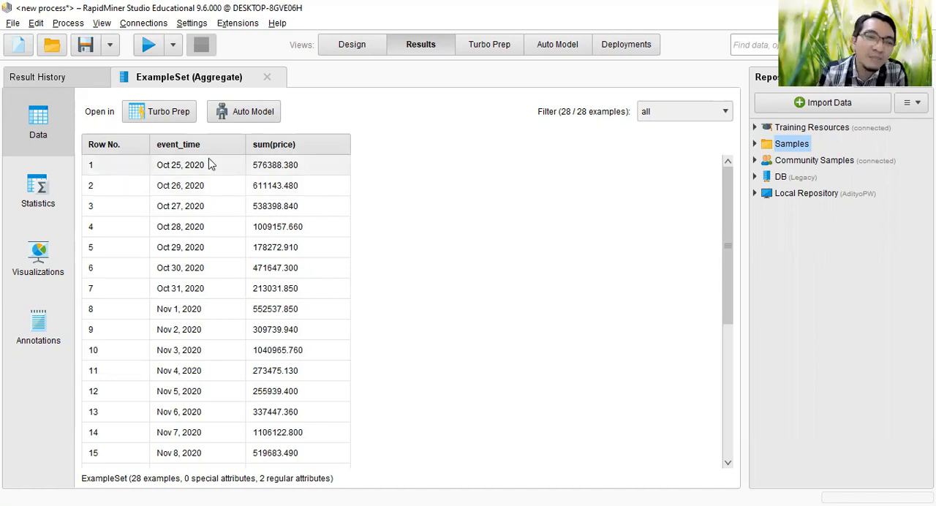
scroll(197, 334, "down", 2)
scroll(200, 315, "down", 1)
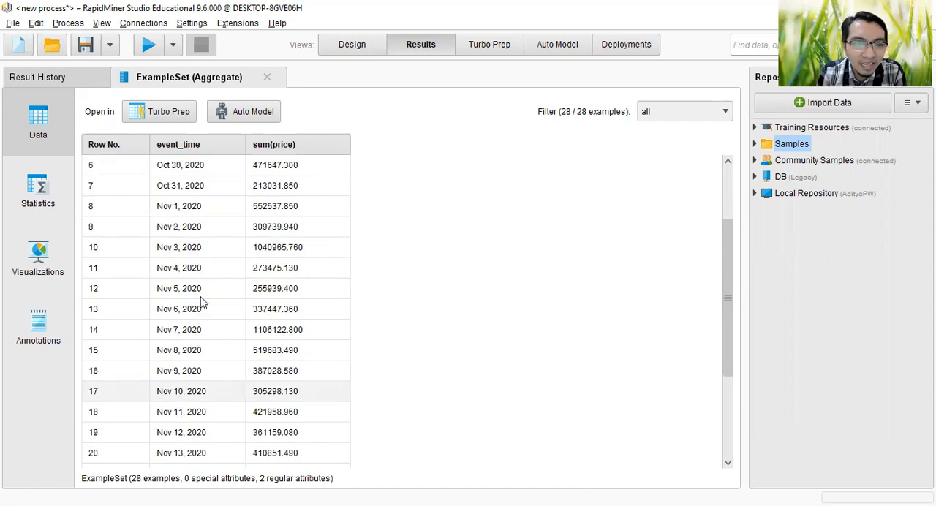
scroll(179, 171, "up", 3)
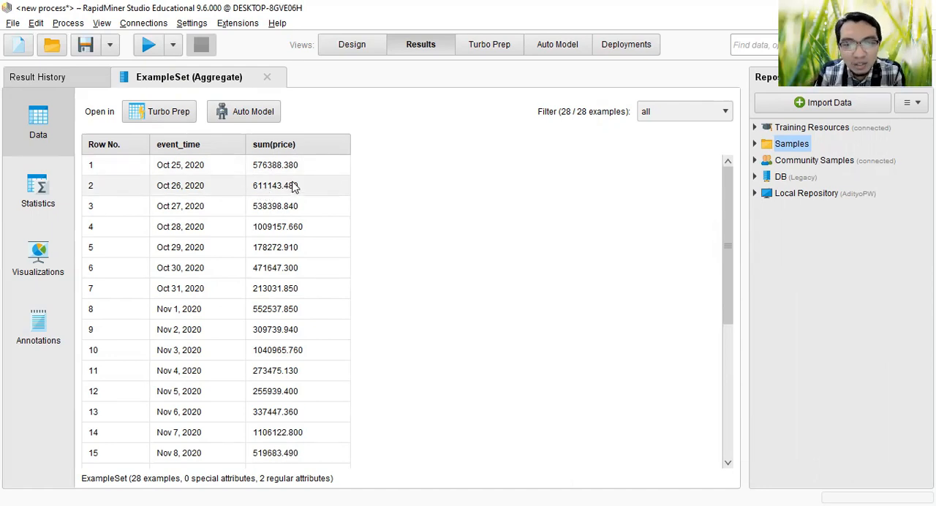
left_click(313, 150)
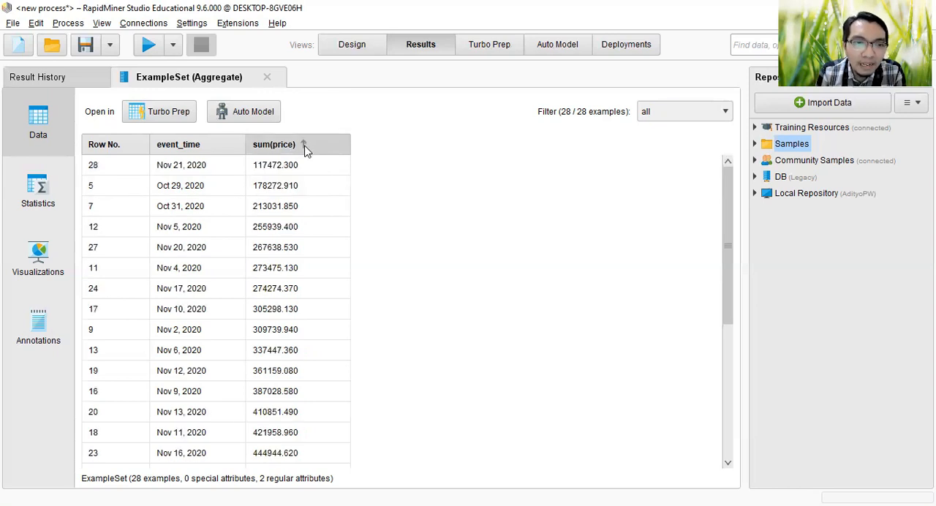
left_click(305, 150)
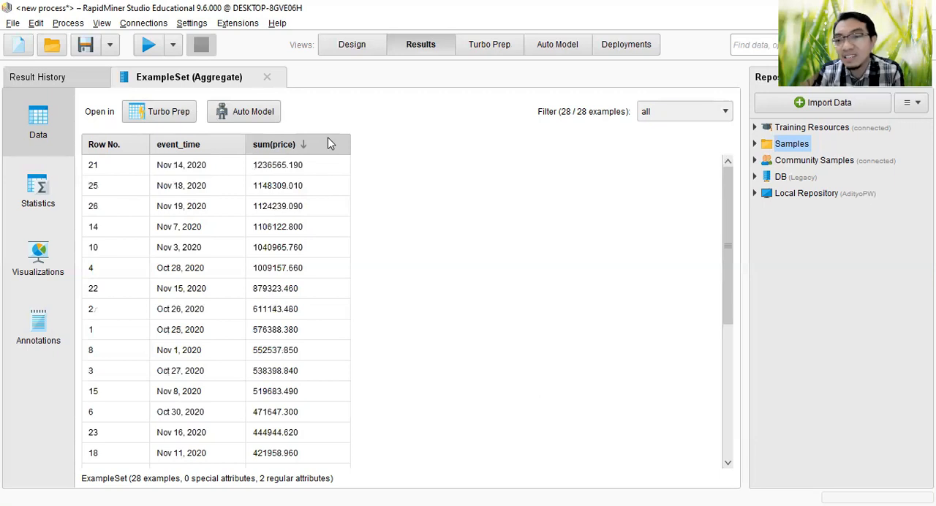
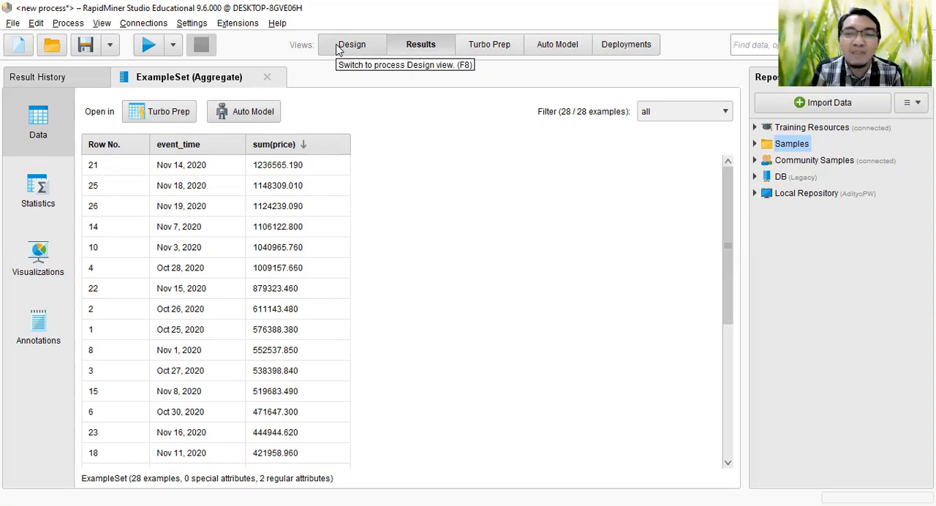
Step: Add brand to the group by attributes of Aggregate alongside event_time and run the process
left_click(350, 45)
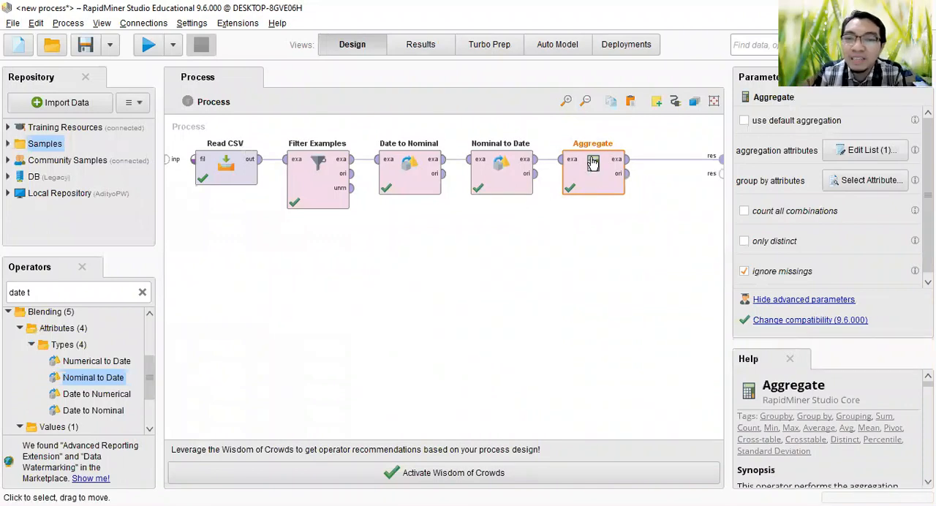
left_click(852, 182)
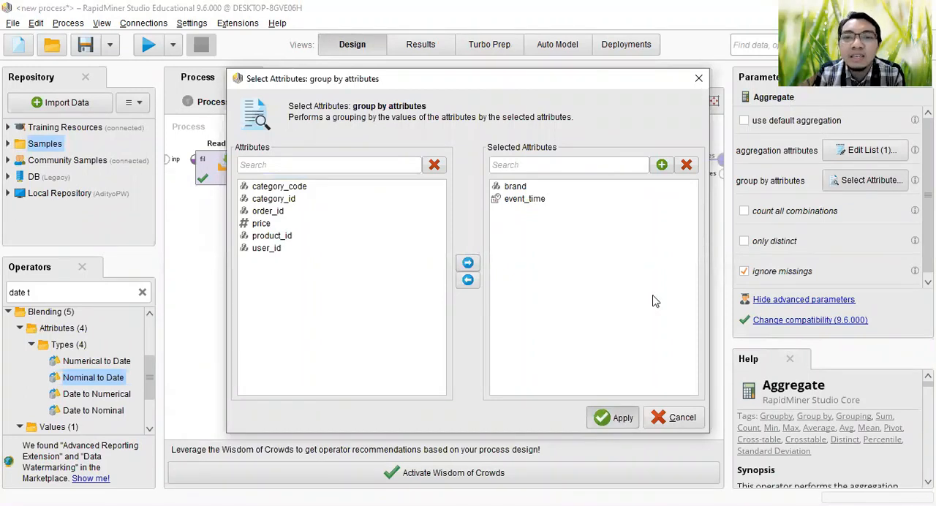
left_click(149, 47)
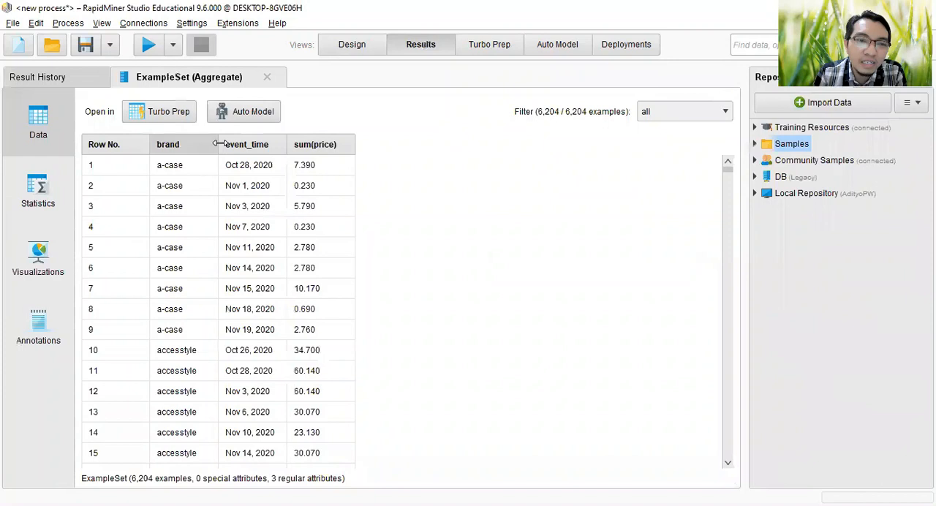
Step: Widen the brand, event_time and sum(price) columns and sort the aggregated results by sum(price) in descending order
left_click_drag(223, 144, 228, 144)
left_click_drag(293, 146, 299, 146)
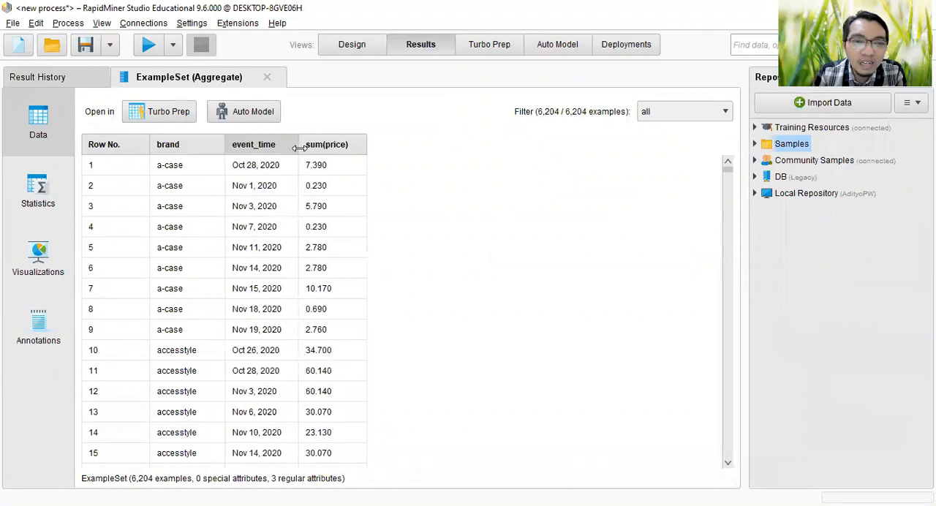
left_click_drag(367, 144, 392, 144)
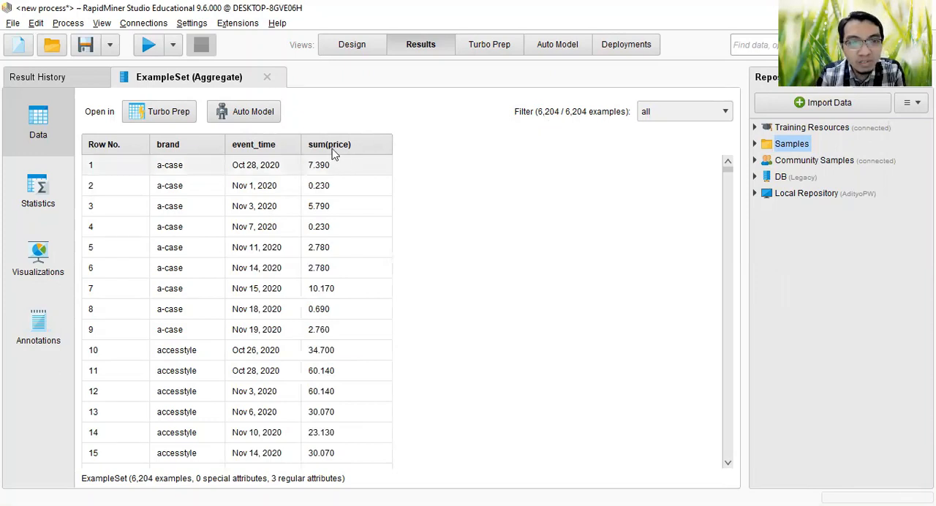
left_click(369, 150)
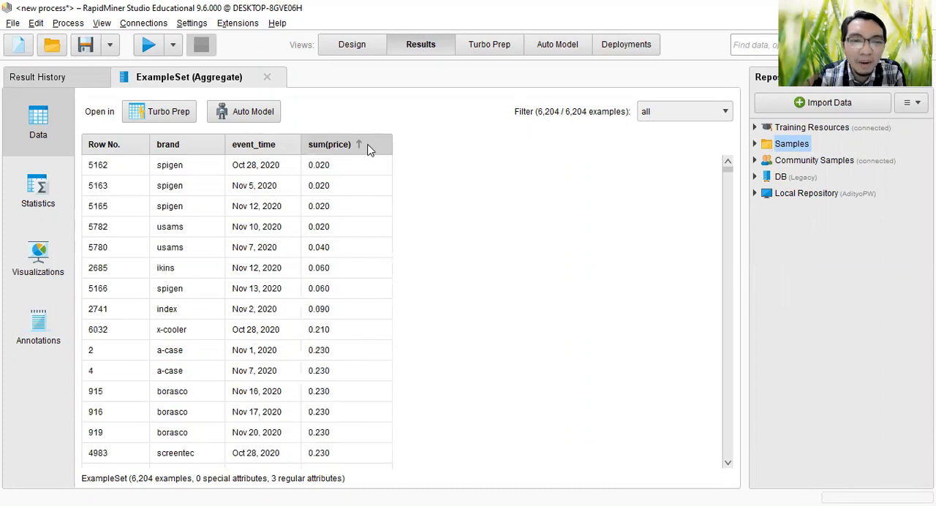
left_click(369, 150)
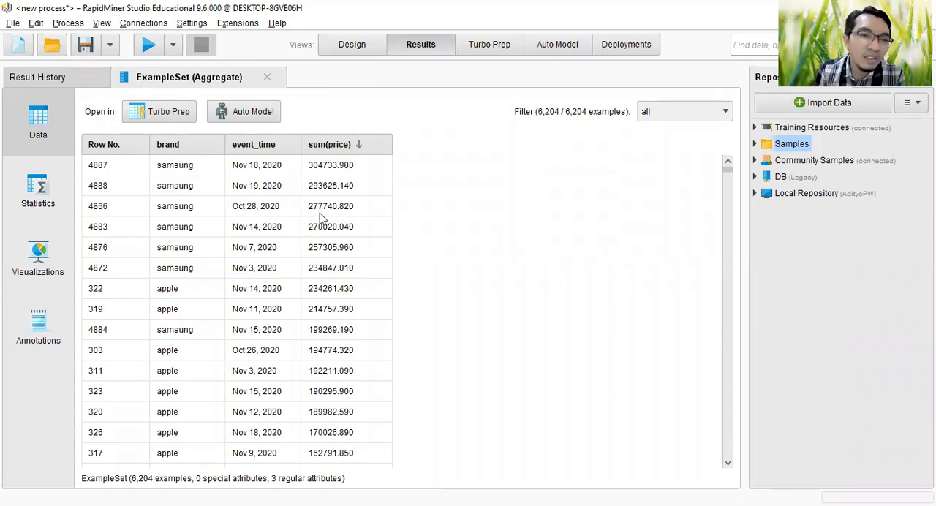
Step: Open the visualization of the aggregated results and examine the line plot of sum(price) over event_time
left_click(46, 263)
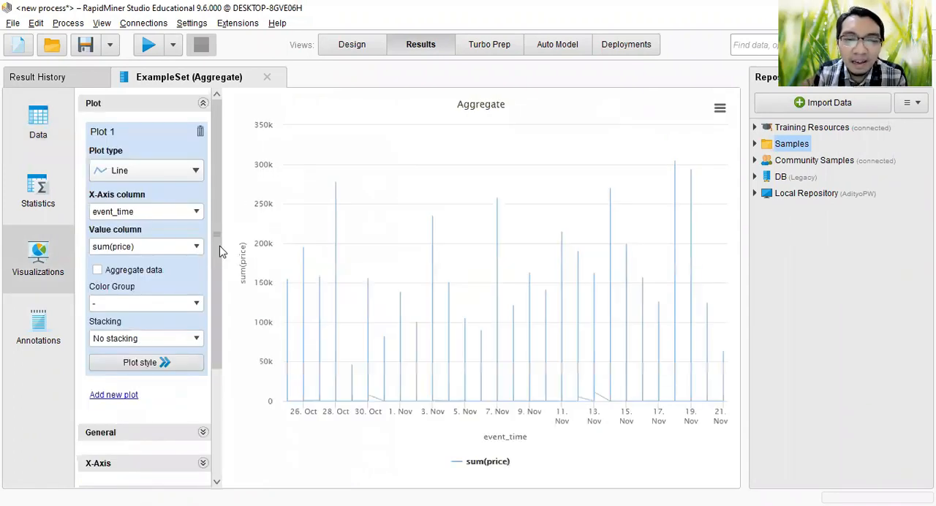
mouse_move(331, 202)
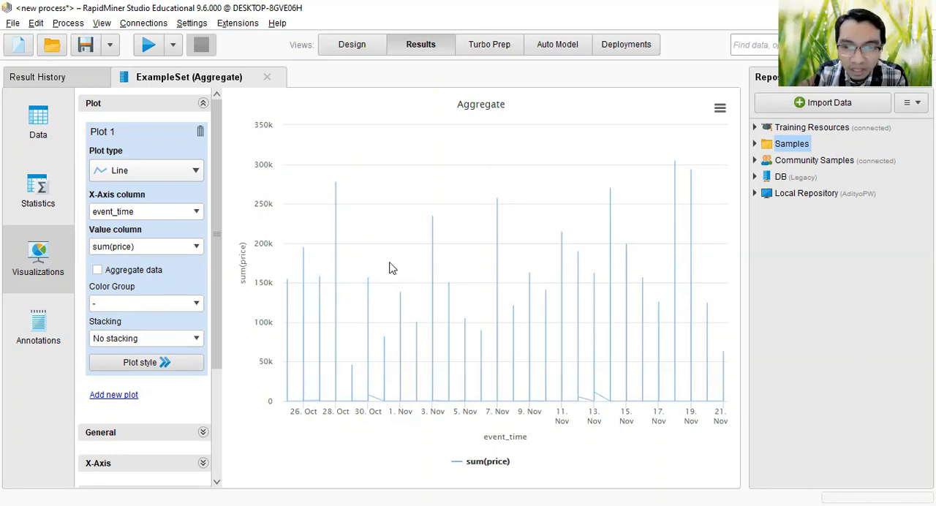
mouse_move(398, 291)
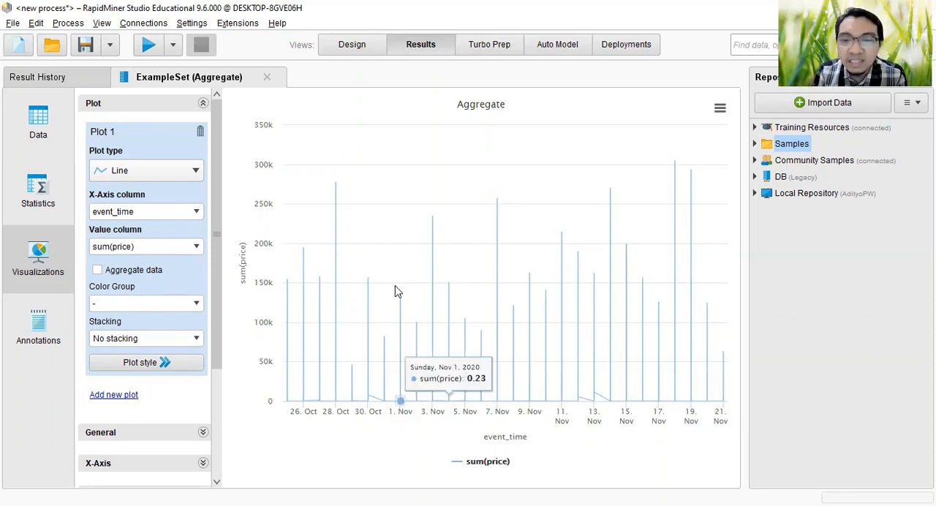
Step: Try to change the plot type to Bar (Column) with brand as the X-axis column
left_click(194, 171)
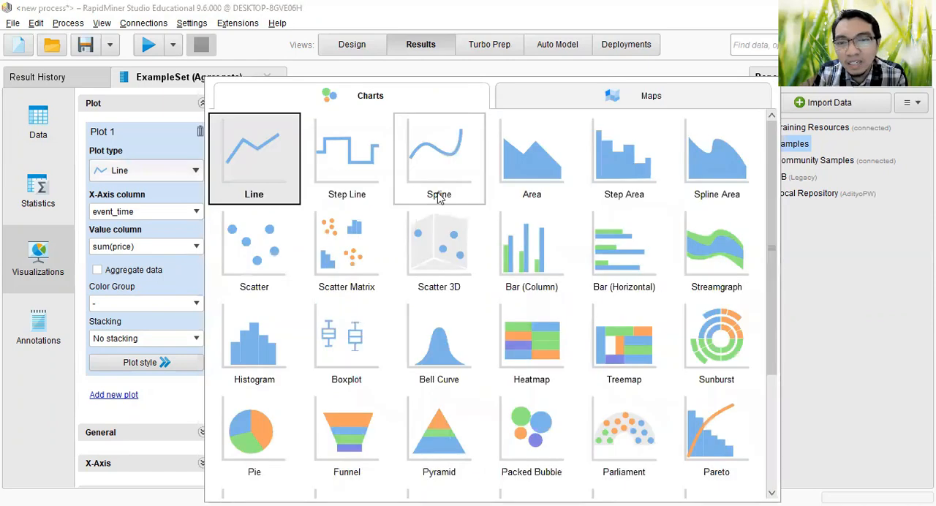
left_click(532, 243)
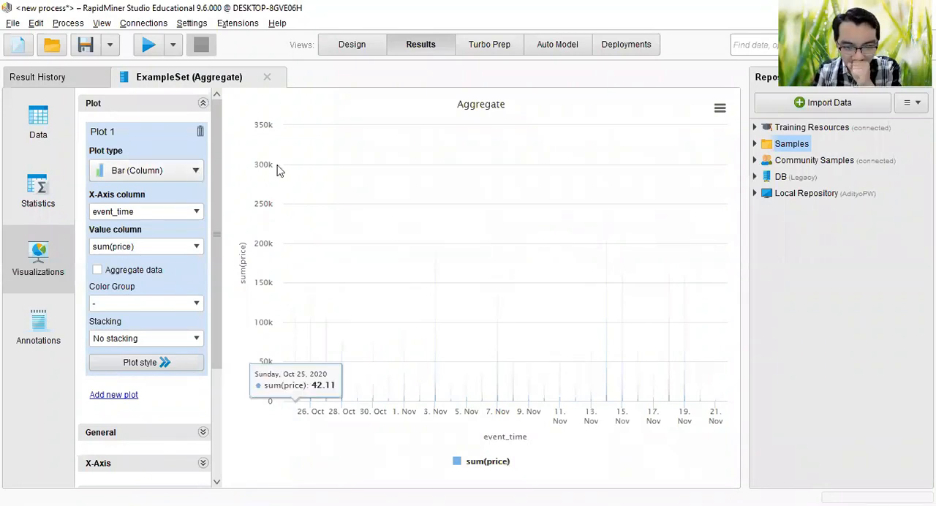
left_click(196, 212)
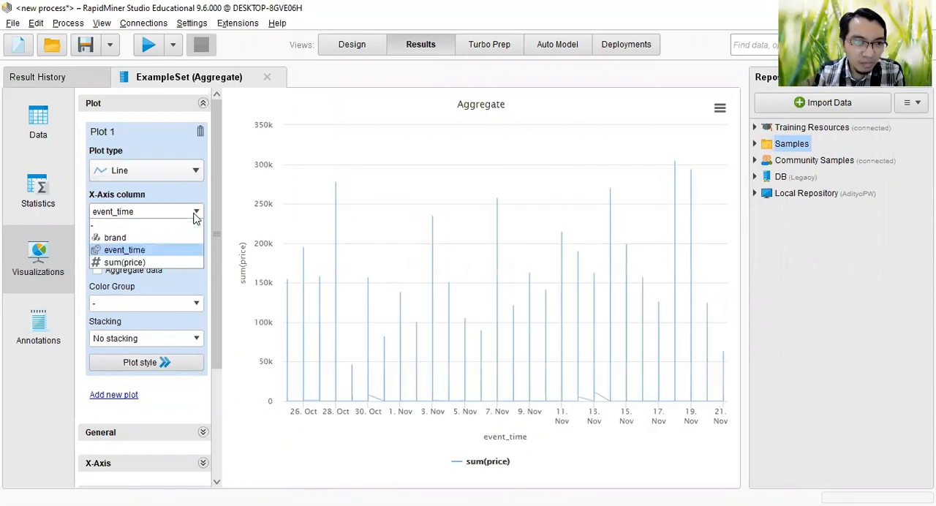
left_click(154, 237)
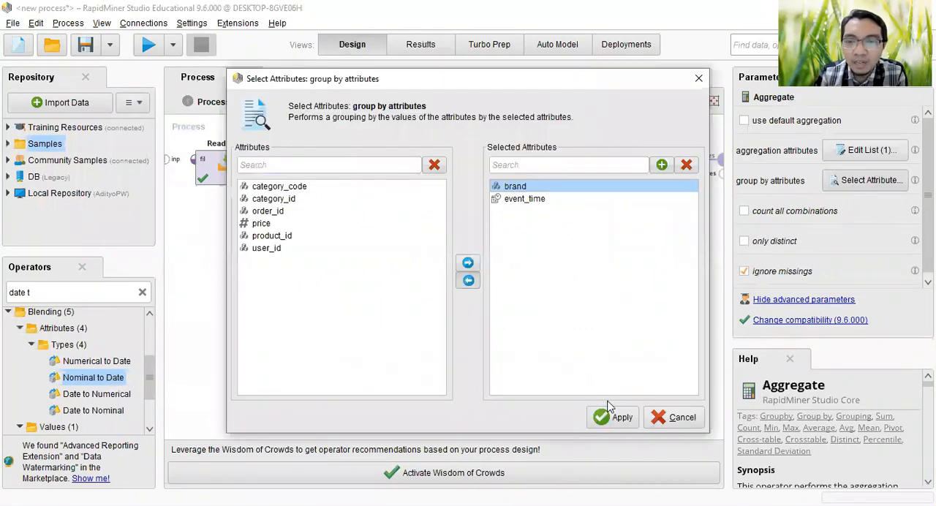
Step: Remove brand from the group by attributes of Aggregate, leaving only event_time, and rerun the process
left_click(468, 280)
left_click(146, 43)
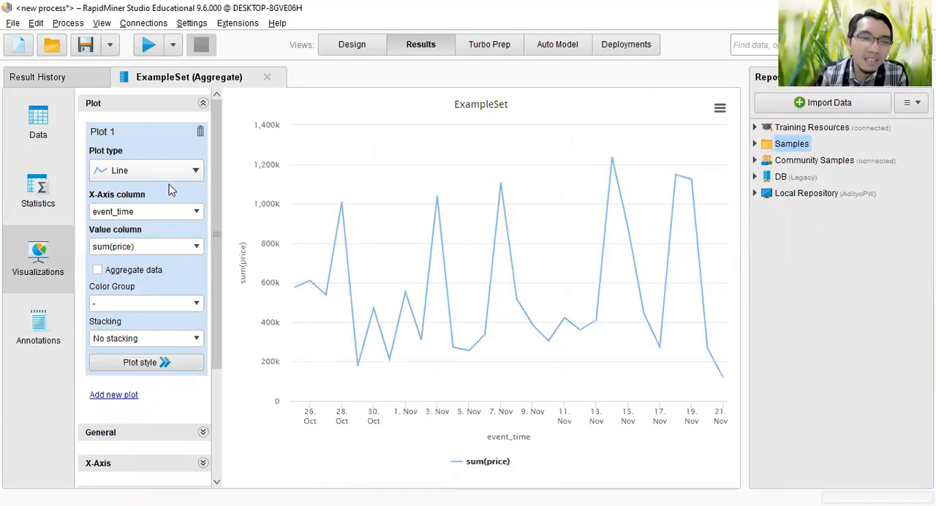
Step: Change the plot type to Bar (Column), examine the sum(price) bars per date and check the available X-axis columns
left_click(198, 174)
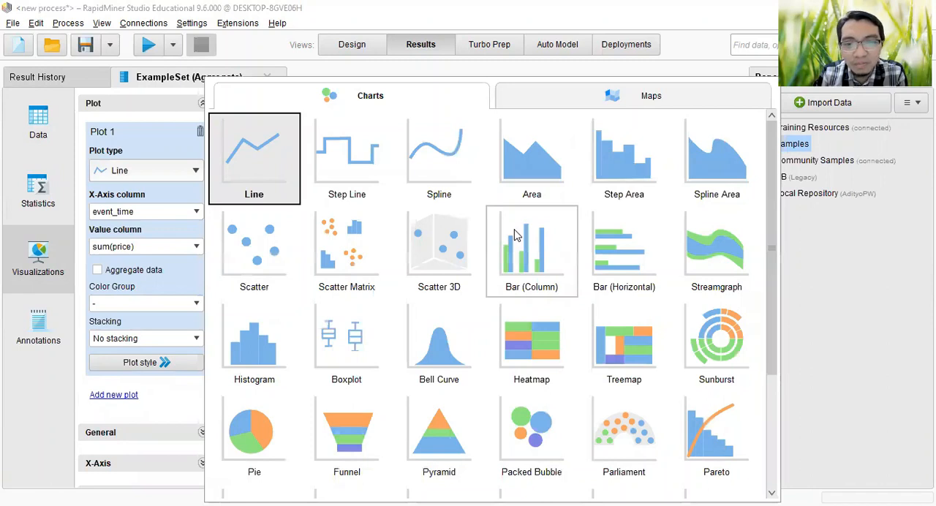
left_click(516, 235)
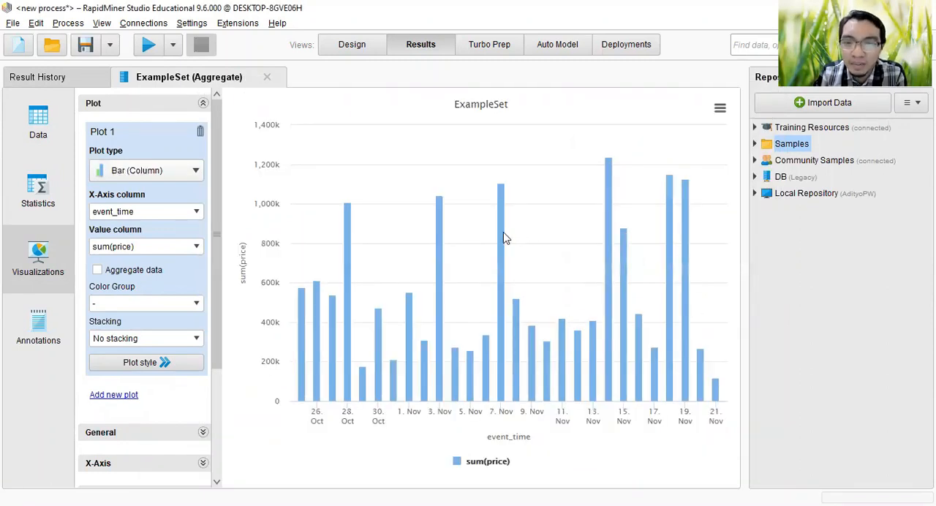
mouse_move(502, 236)
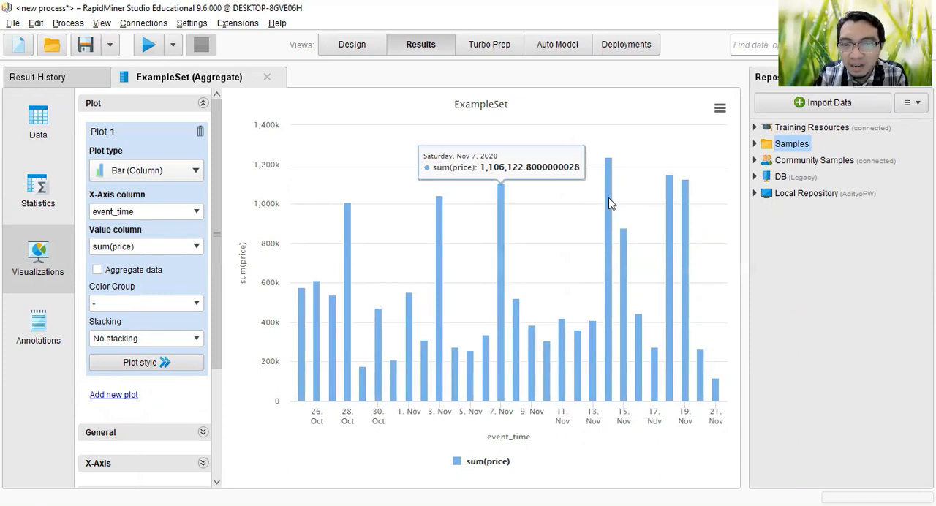
mouse_move(609, 202)
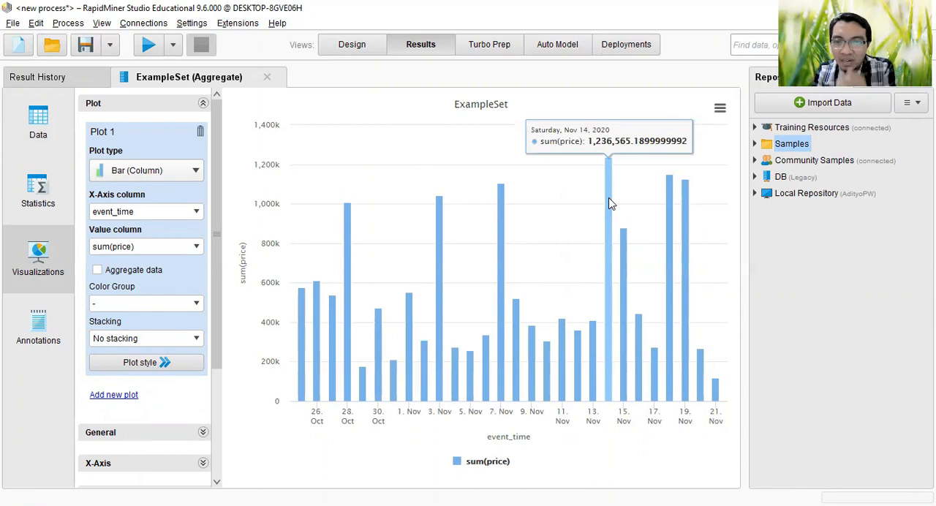
left_click(195, 213)
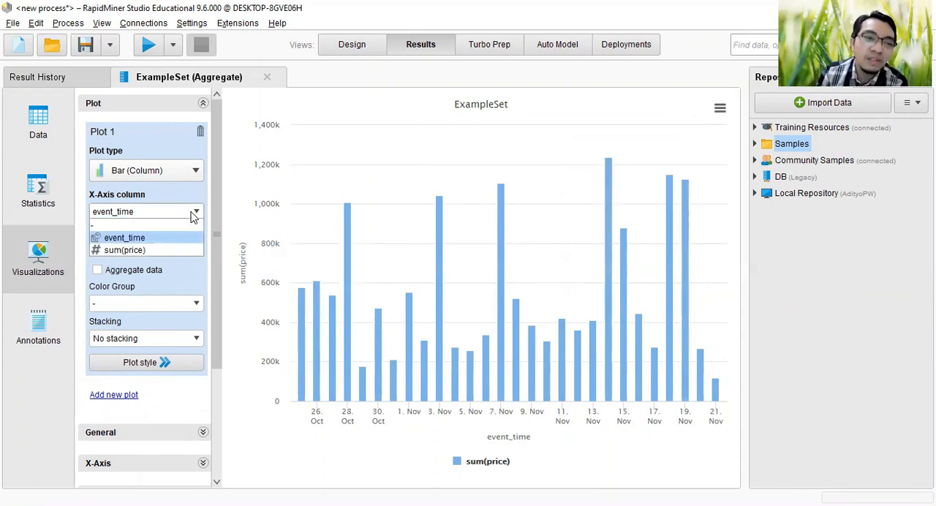
Step: Disconnect Read CSV from Filter Examples in the process design and move it below the operator chain
left_click(352, 45)
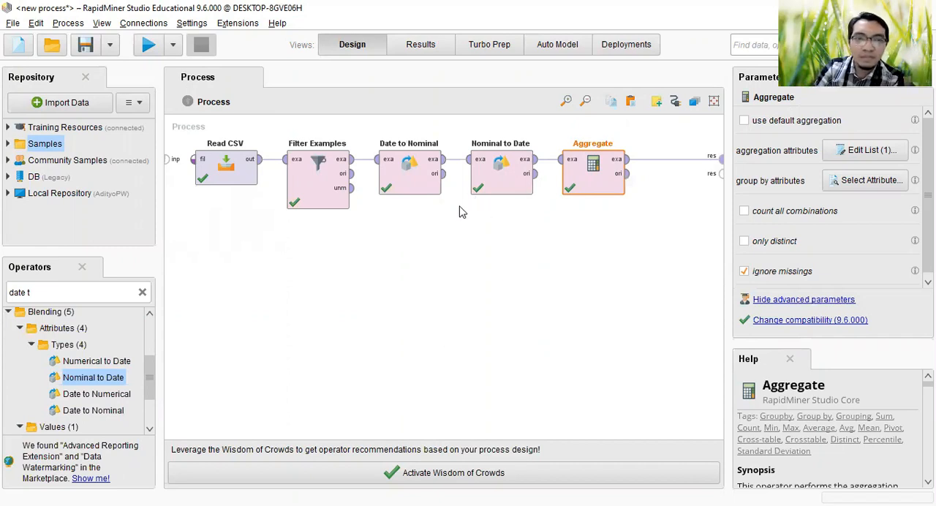
left_click(273, 164, "alt")
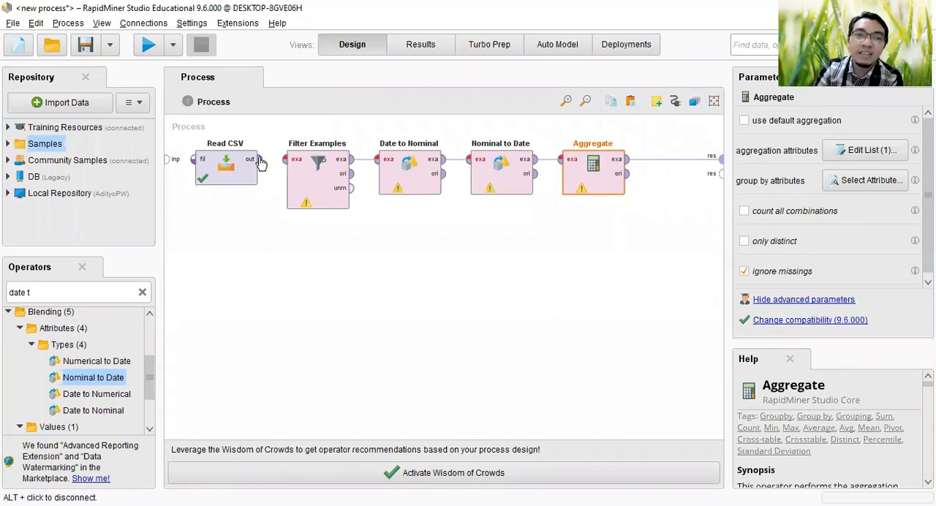
left_click_drag(219, 168, 509, 306)
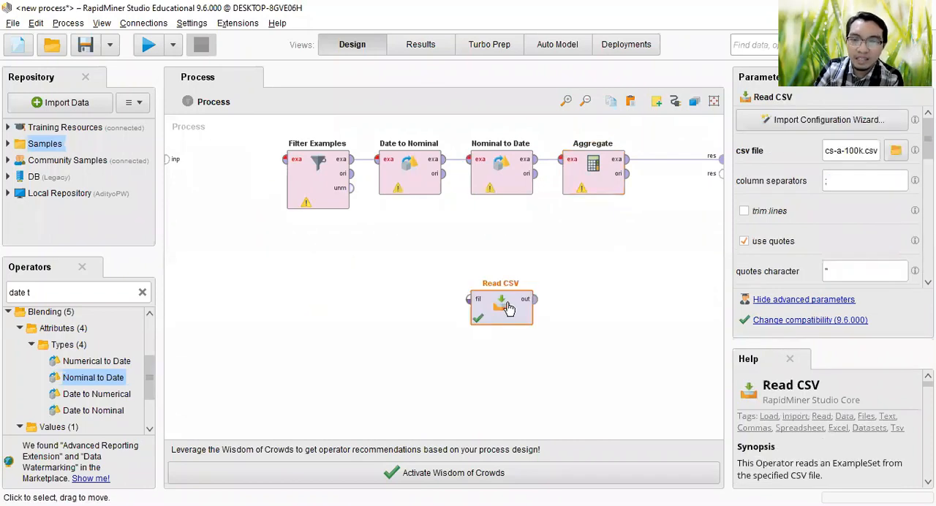
Step: Disable the disconnected Read CSV operator and move it farther away from the operator chain
right_click(509, 303)
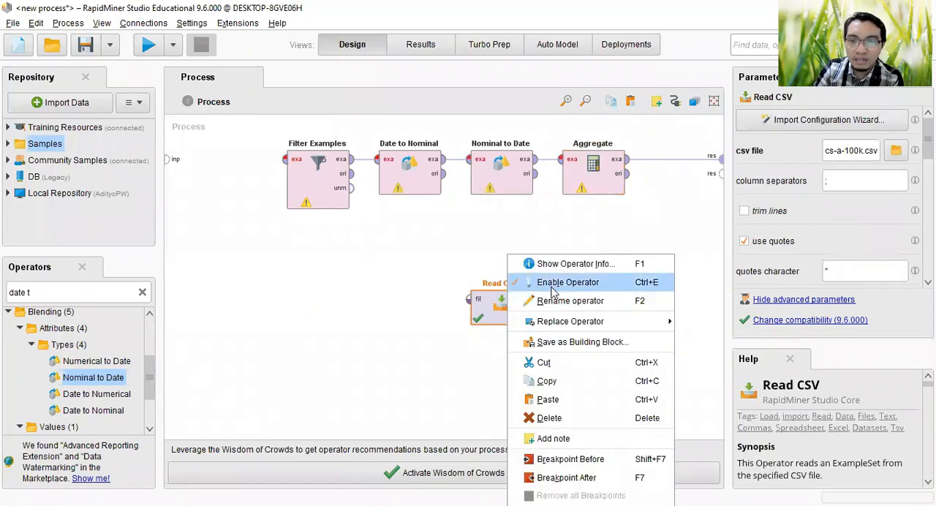
left_click(556, 285)
left_click_drag(502, 306, 601, 347)
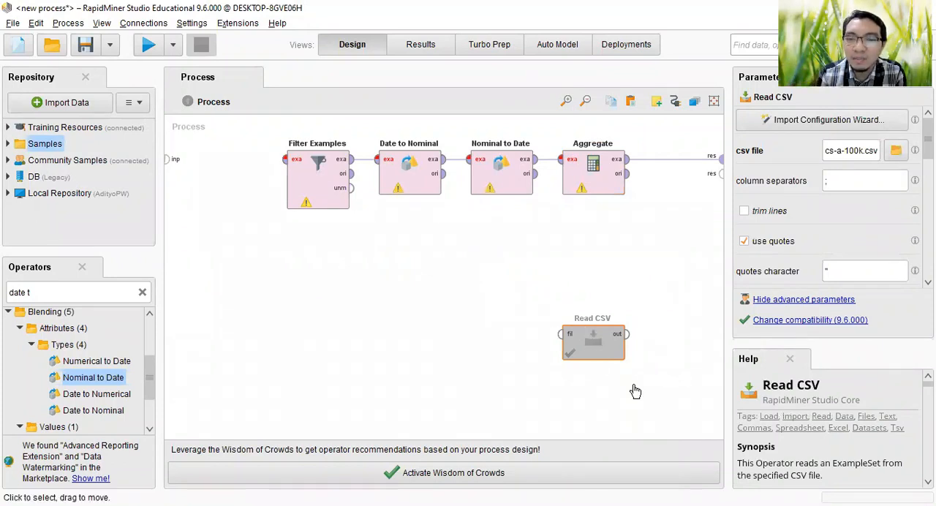
left_click_drag(615, 347, 661, 382)
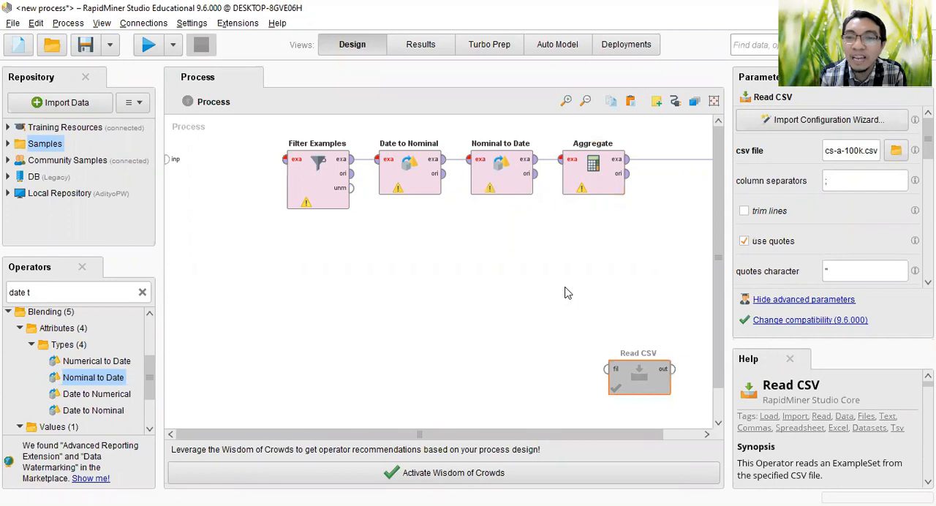
Step: Search the operators for "read" and add a second Read CSV operator to the process
left_click(565, 293)
scroll(565, 293, "down", 1)
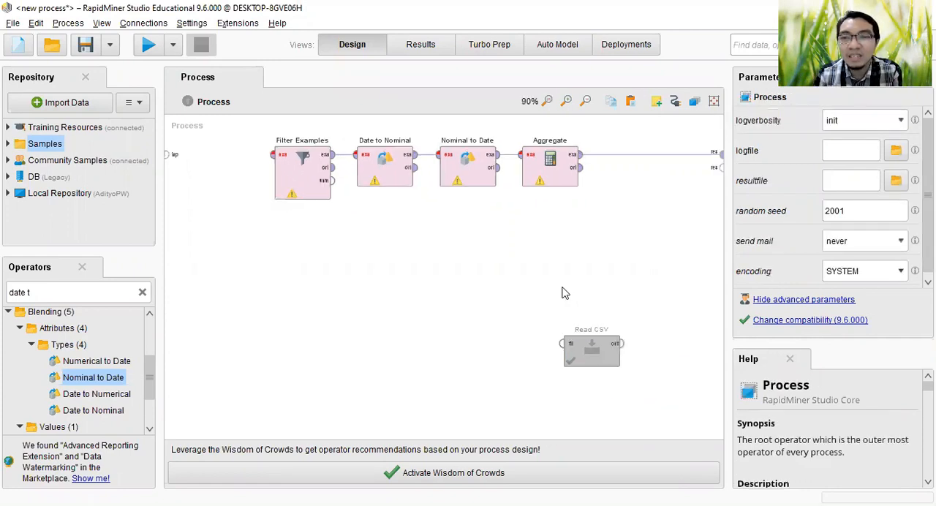
left_click(60, 292)
type("re")
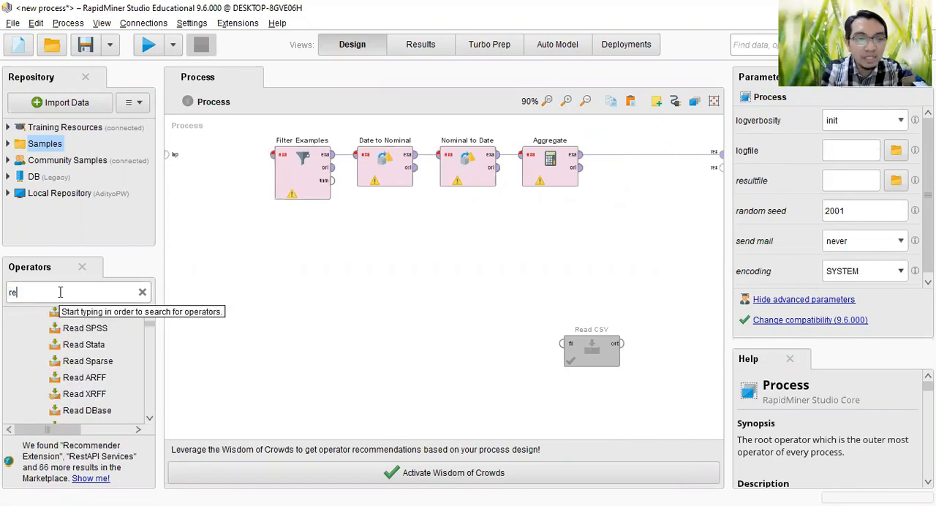
type("ad")
left_click_drag(88, 368, 261, 288)
Step: Import kz.csv from the Dataset folder inside Rapidminer9.6 into the new Read CSV, accepting the comma-separated data format
double_click(261, 289)
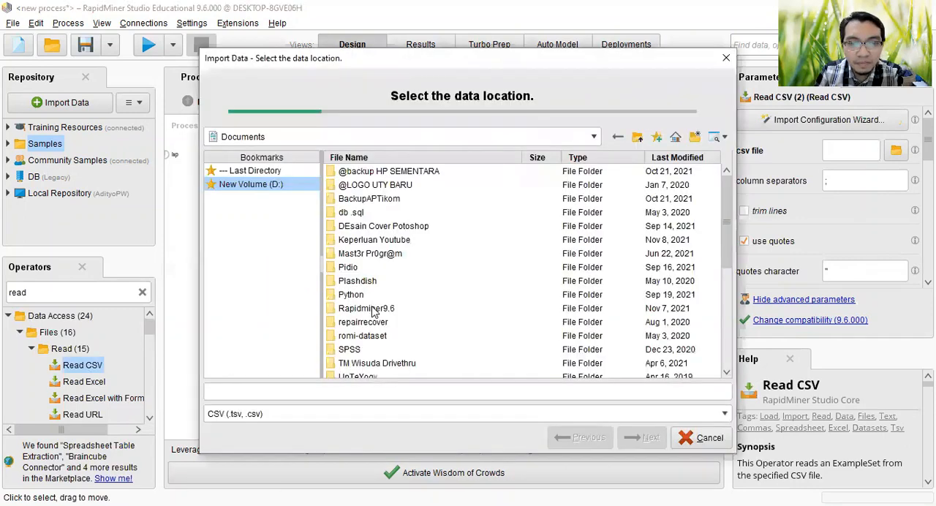
double_click(373, 311)
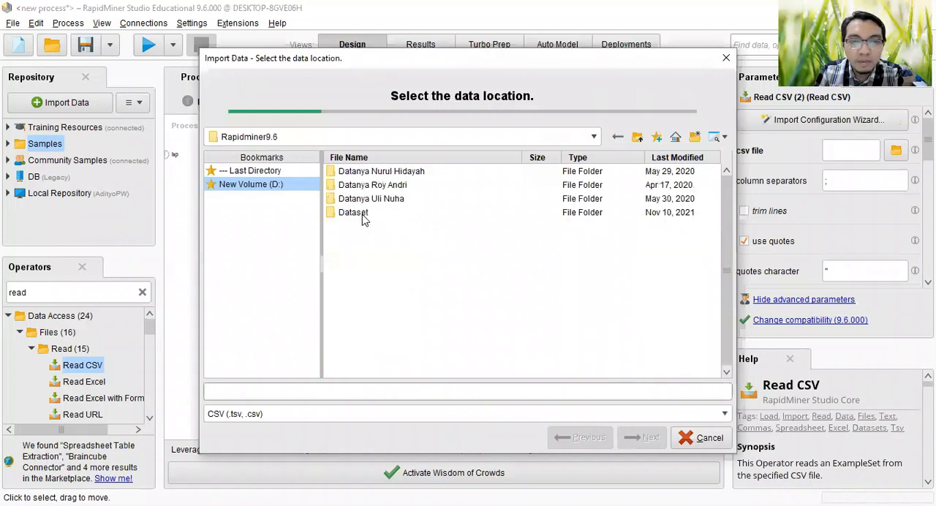
double_click(359, 213)
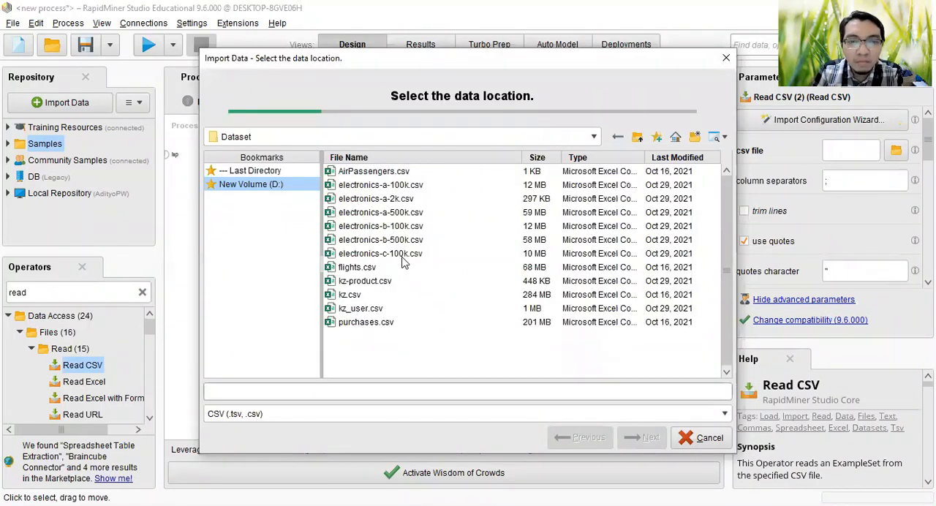
left_click(355, 295)
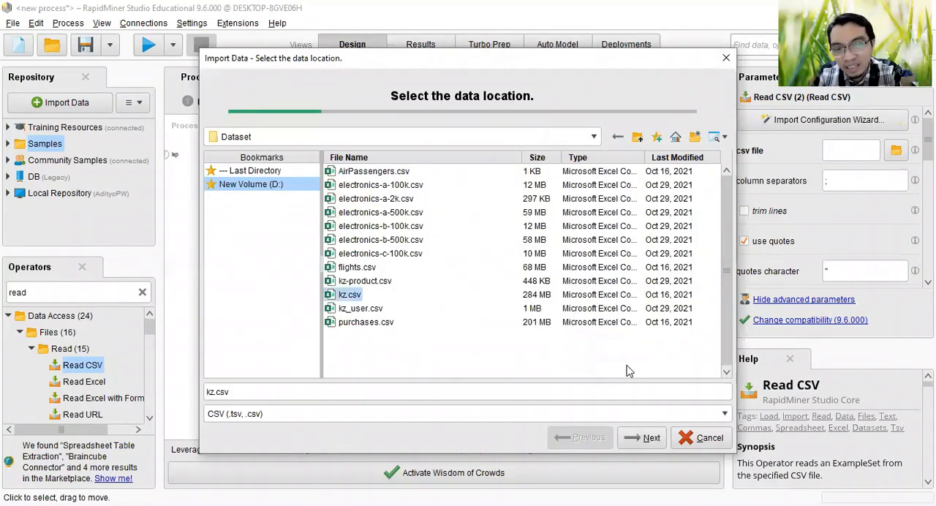
left_click(643, 438)
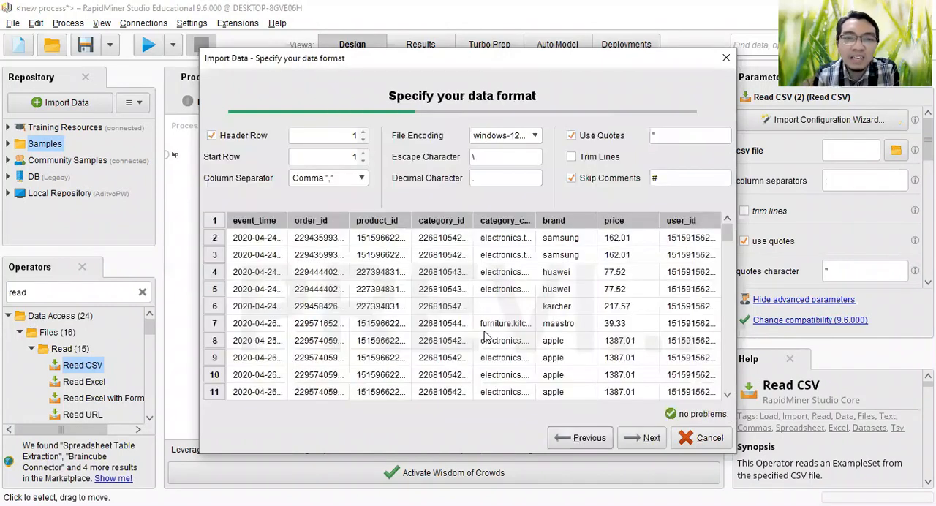
left_click(648, 438)
Step: Change the order_id, product_id and category_id columns to the polynominal type in the CSV import
left_click(383, 175)
left_click(483, 212)
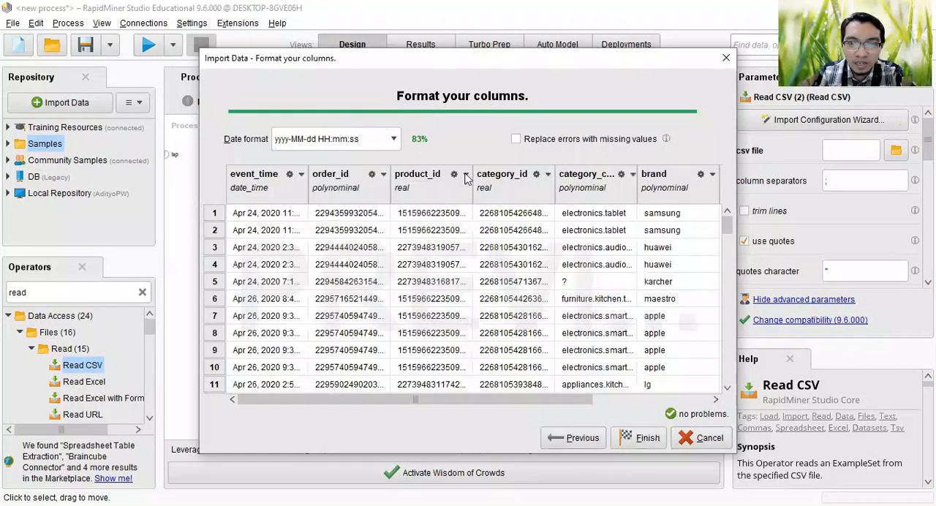
left_click(466, 174)
left_click(562, 213)
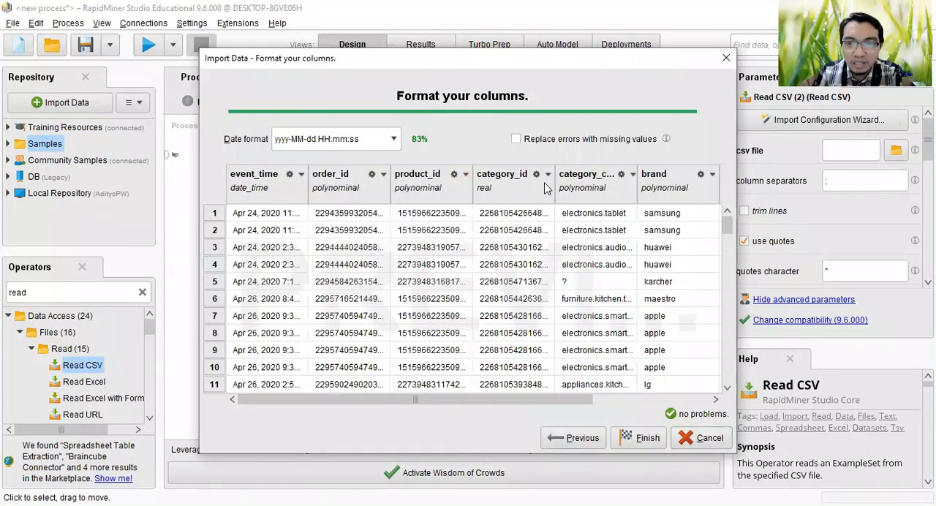
left_click(547, 174)
mouse_move(585, 191)
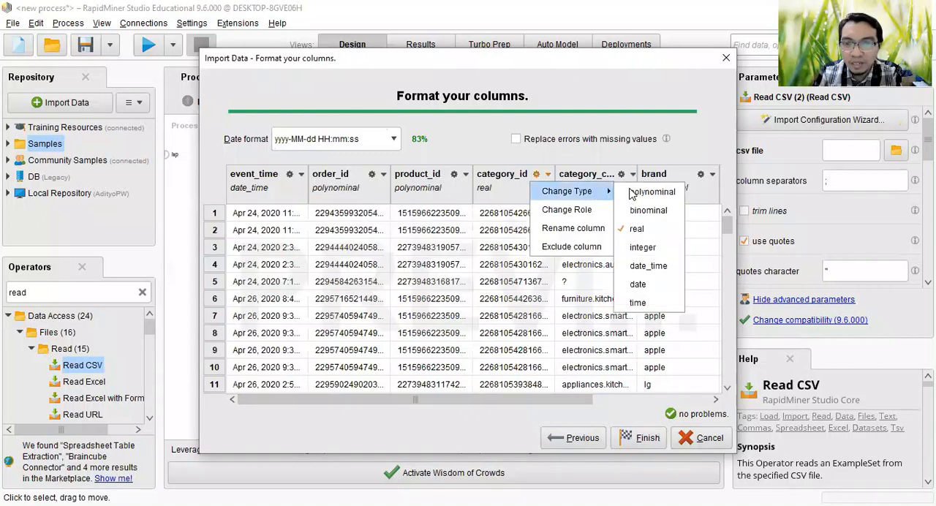
left_click(634, 192)
Step: Change the user_id column to the polynominal type and finish the kz.csv import
left_click(698, 399)
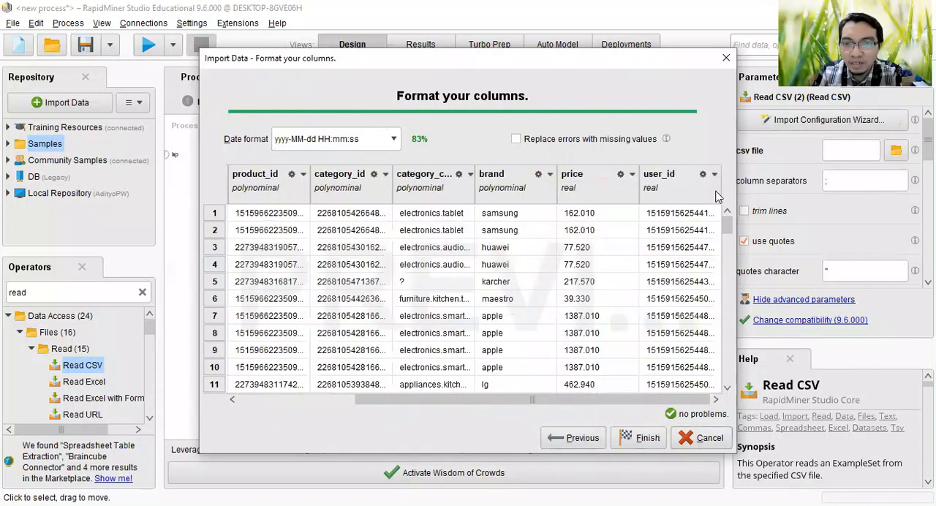
left_click(714, 174)
mouse_move(731, 188)
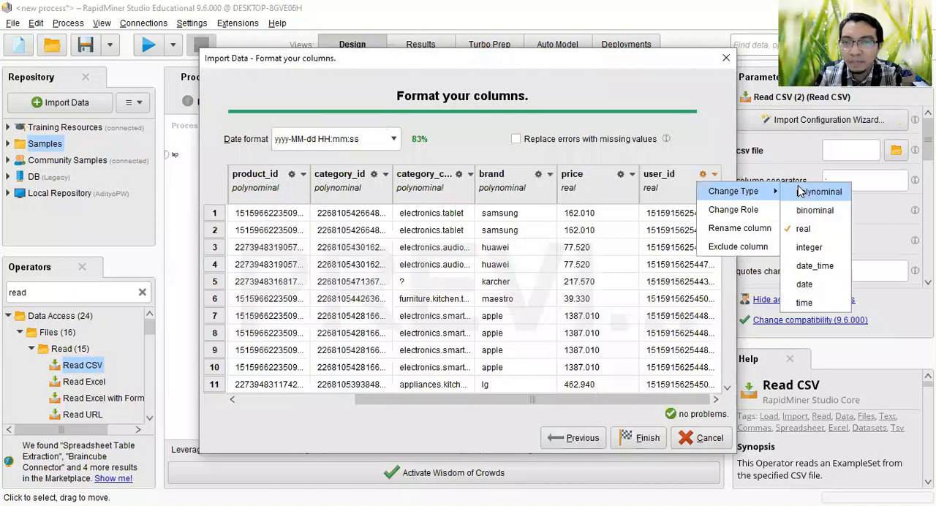
left_click(802, 191)
left_click(639, 439)
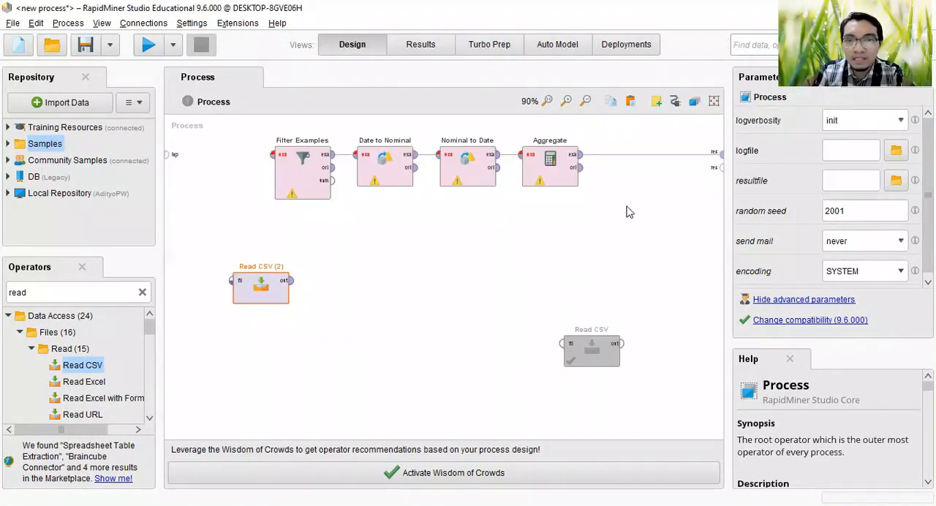
Step: Disable the Filter Examples to Aggregate operators, then connect Read CSV (2) directly to the process result and place it below Aggregate
right_click(553, 165)
left_click(574, 177)
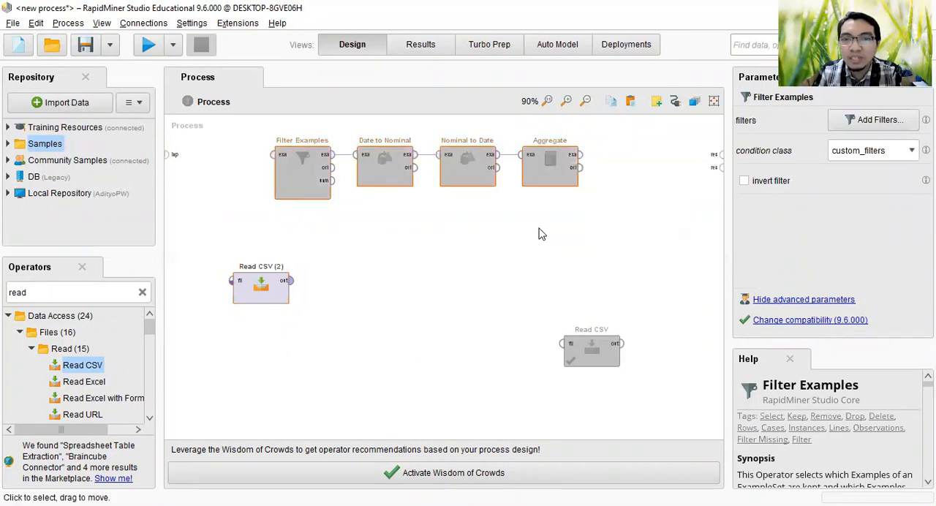
left_click(291, 280)
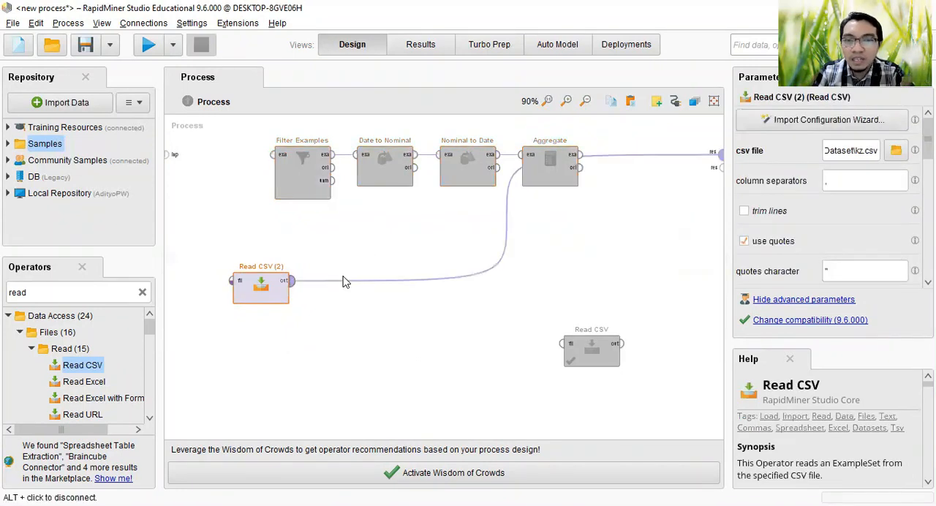
left_click(720, 154)
left_click_drag(279, 286, 600, 226)
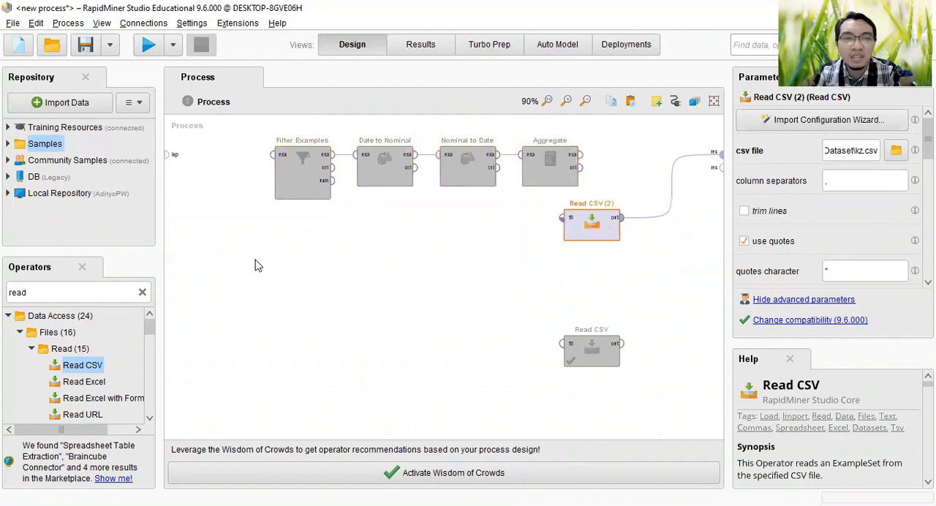
Step: Run the process to check the raw kz.csv data, then return to the process design
left_click(149, 45)
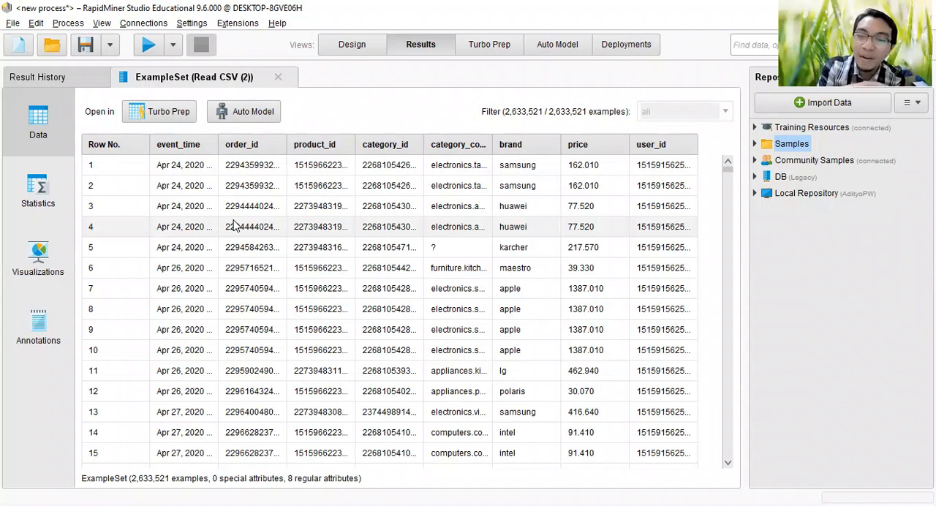
left_click(347, 48)
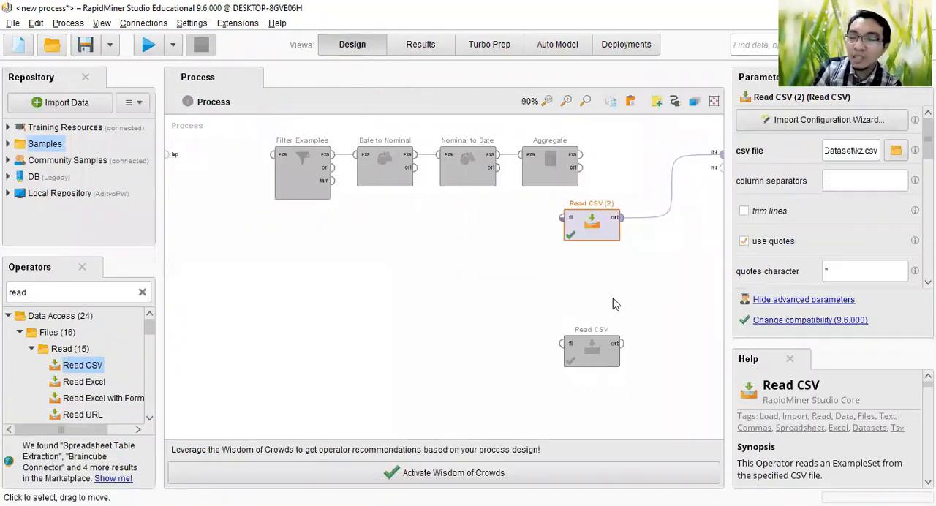
Step: Disconnect Read CSV (2) from the result, move it below Filter Examples, and re-enable the four disabled chain operators
left_click(670, 185)
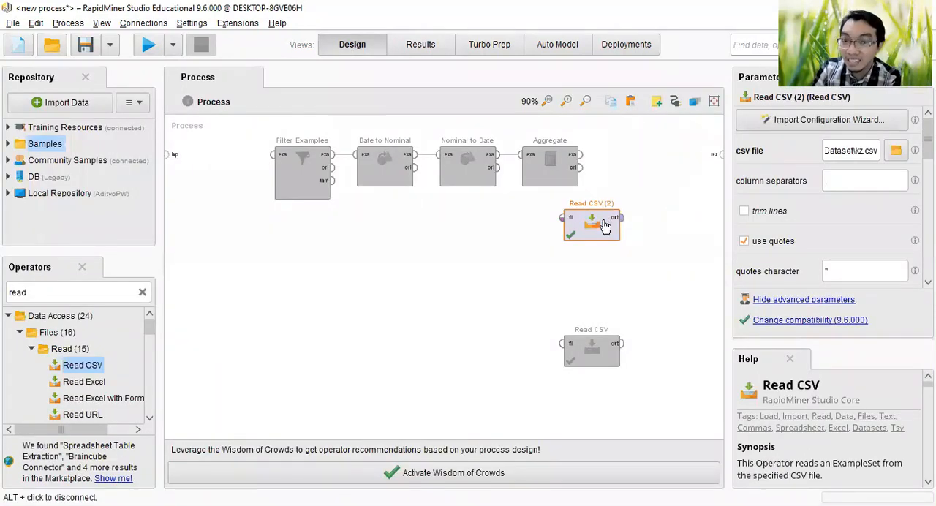
left_click_drag(600, 223, 218, 286)
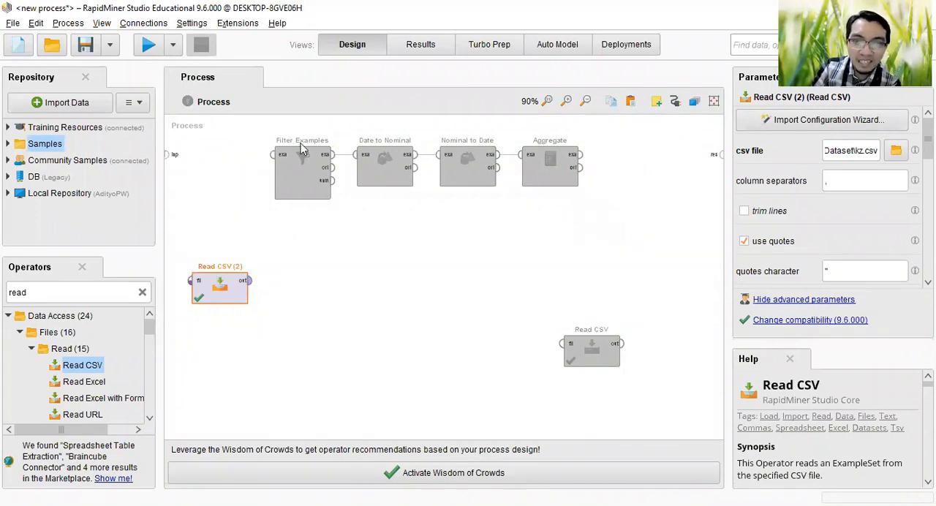
left_click_drag(648, 228, 245, 126)
right_click(553, 179)
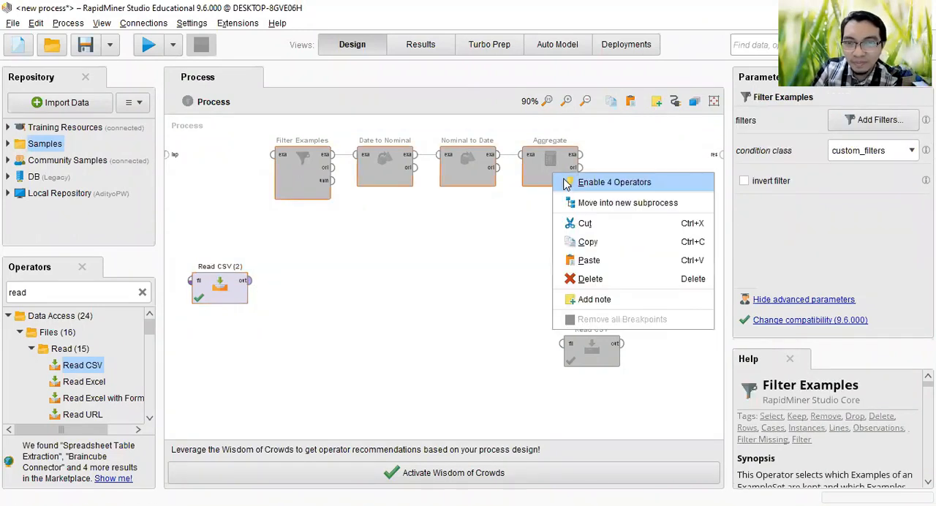
left_click(570, 183)
left_click(310, 286)
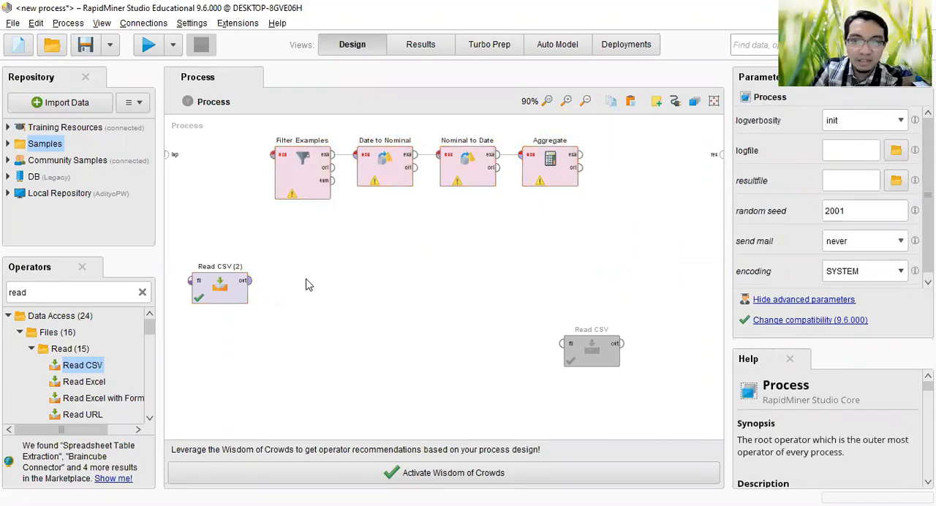
Step: Connect Aggregate's output to the process result and Read CSV (2)'s output to the Filter Examples input
left_click(578, 155)
left_click(714, 154)
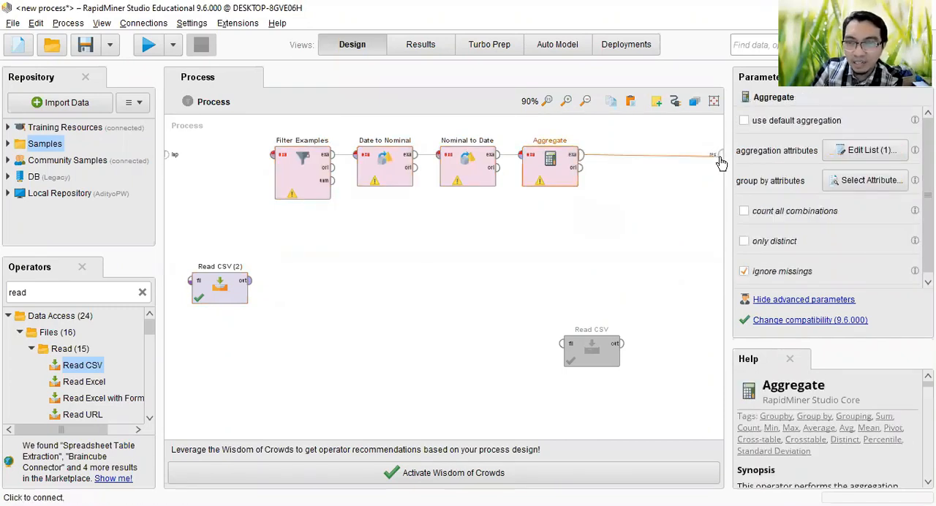
left_click(250, 282)
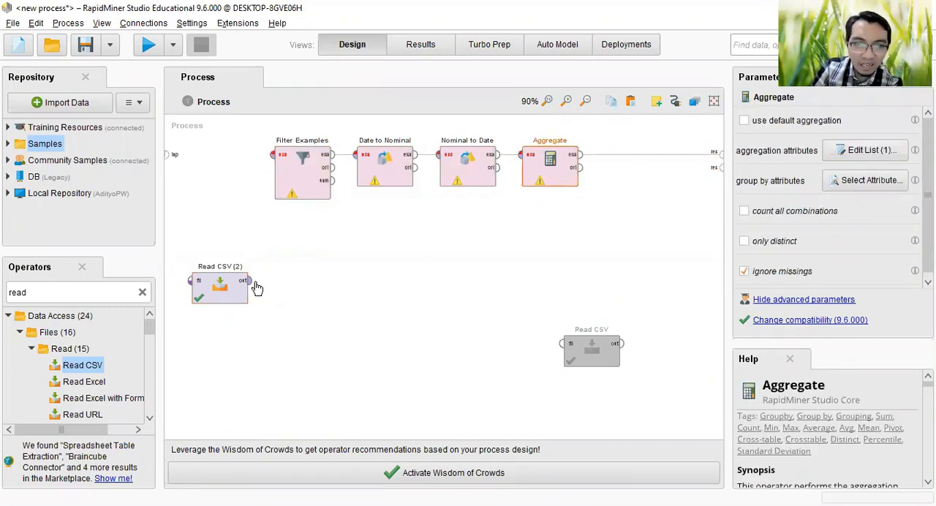
left_click(273, 154)
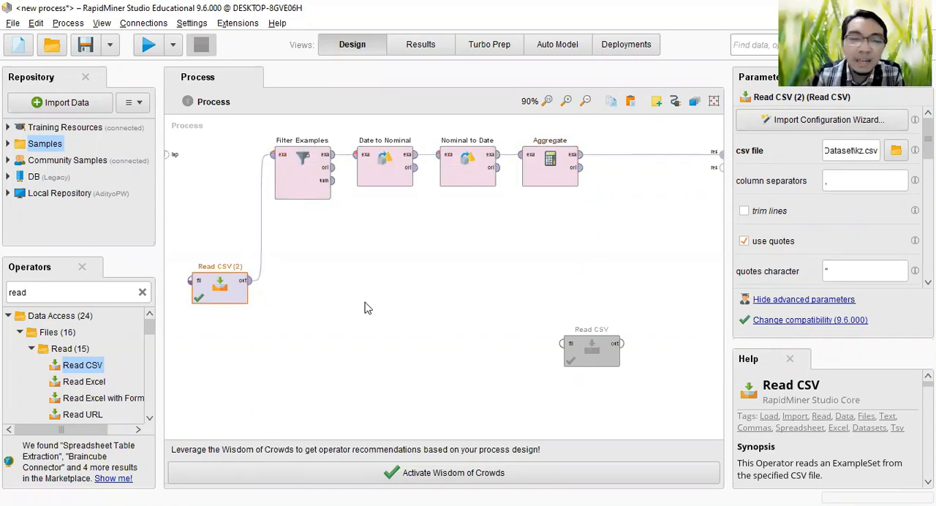
Step: Run the process on kz.csv and move Read CSV (2) up beside Filter Examples
left_click(289, 166)
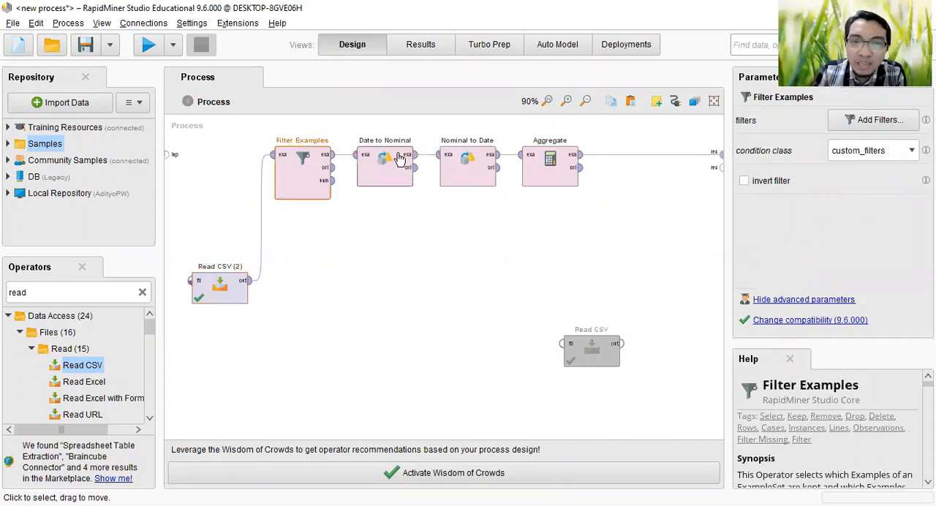
left_click(553, 162)
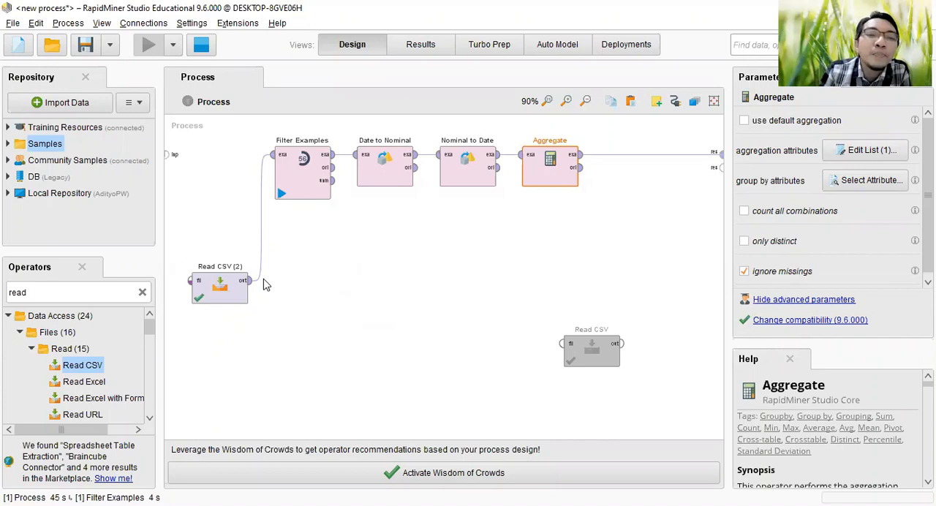
left_click_drag(217, 282, 218, 196)
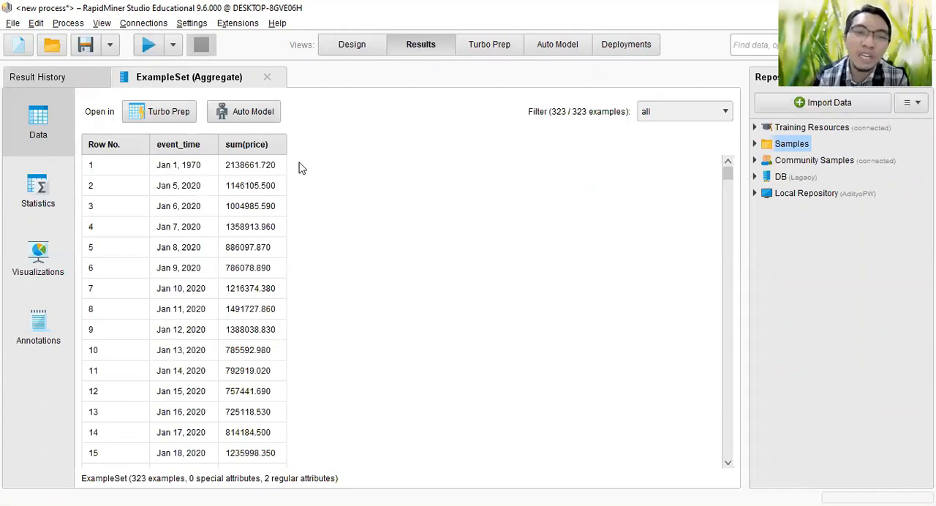
Step: Widen the event_time and sum(price) columns in the Aggregate results table
left_click_drag(217, 145, 270, 150)
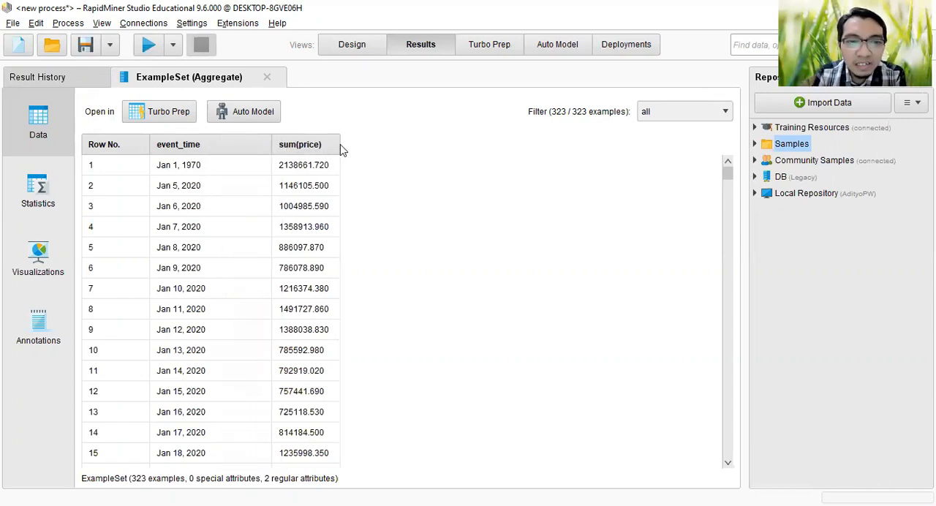
left_click_drag(338, 144, 390, 158)
left_click_drag(271, 146, 256, 148)
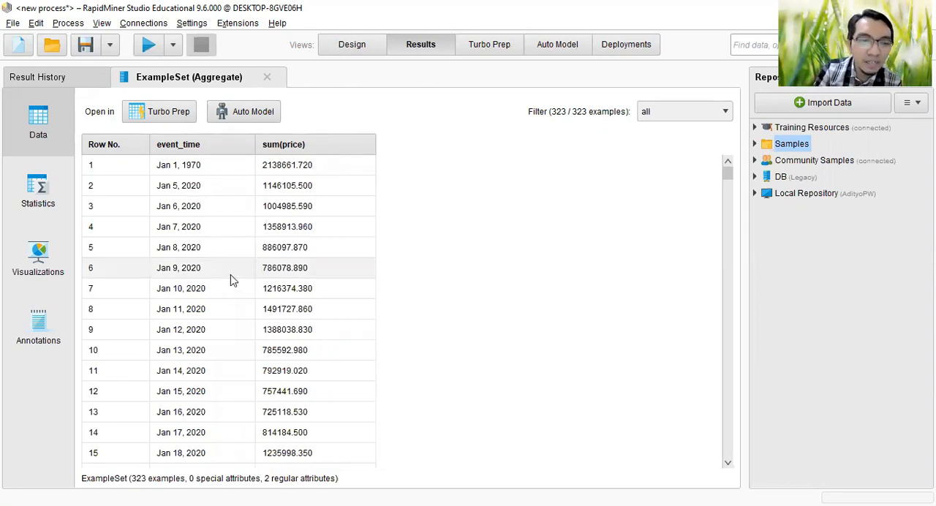
Step: Examine the dates and daily price sums in the Aggregate results table
scroll(231, 281, "down", 4)
scroll(231, 281, "down", 1)
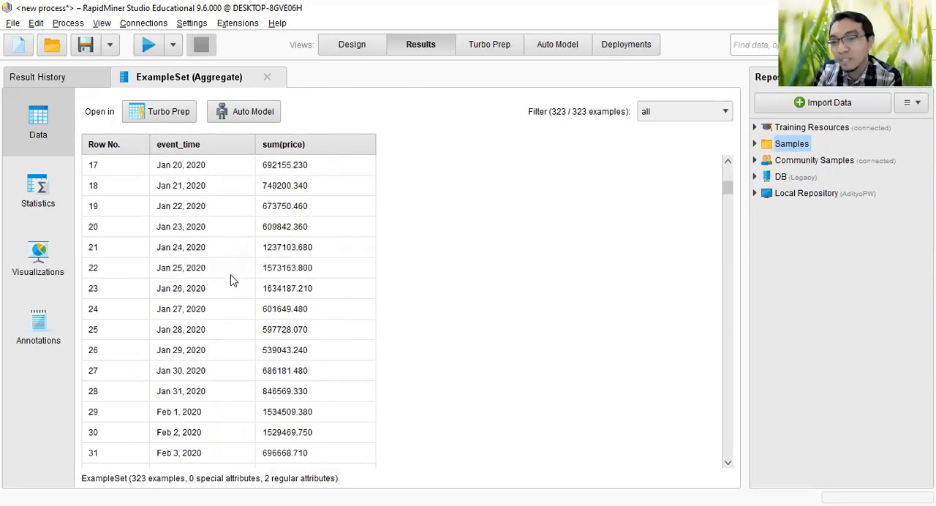
scroll(223, 304, "down", 3)
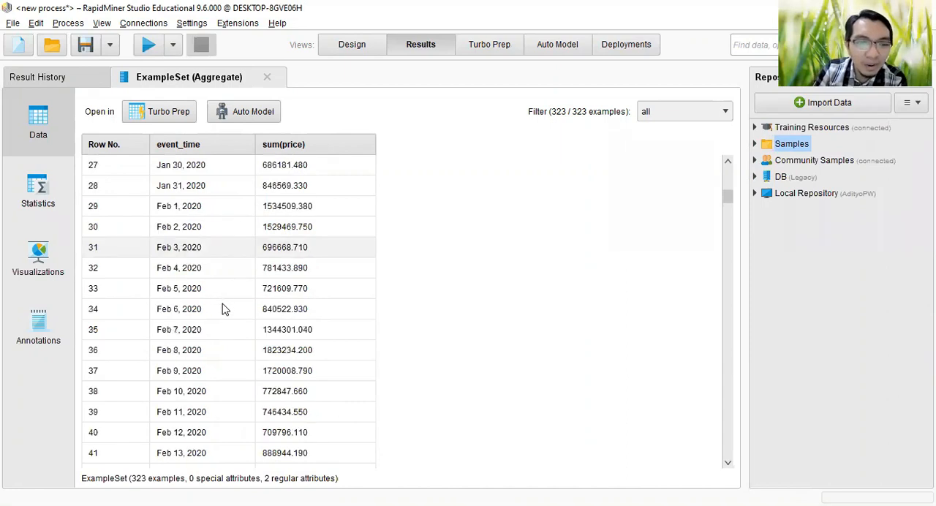
scroll(223, 313, "down", 6)
scroll(221, 315, "down", 3)
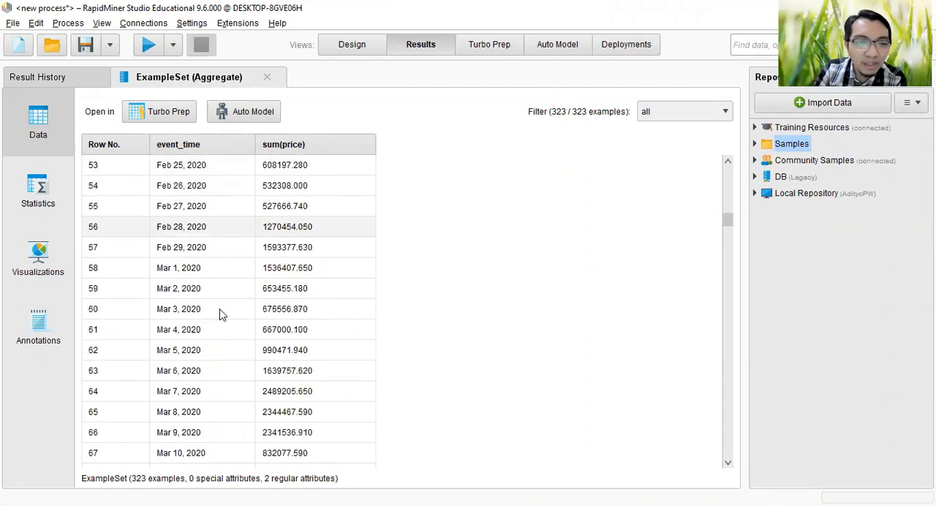
scroll(223, 314, "down", 3)
scroll(251, 319, "up", 5)
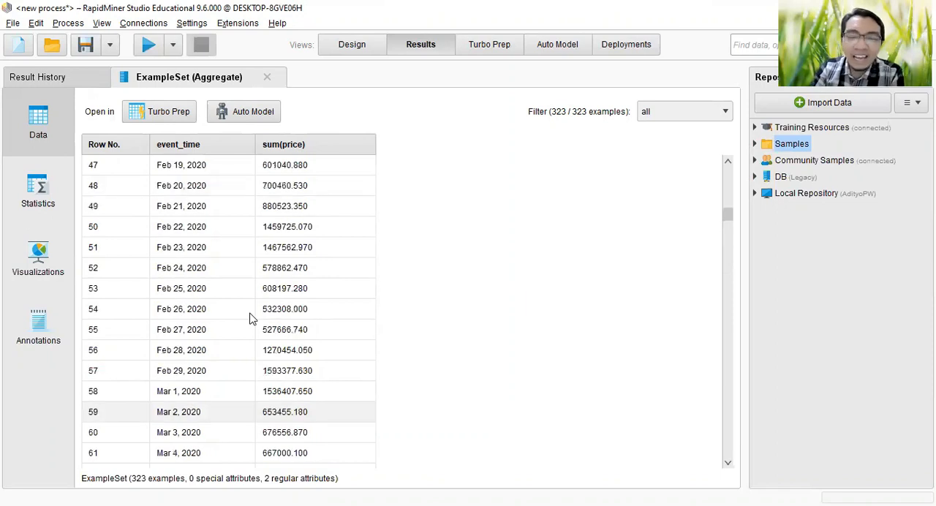
scroll(251, 319, "up", 1)
scroll(251, 319, "up", 2)
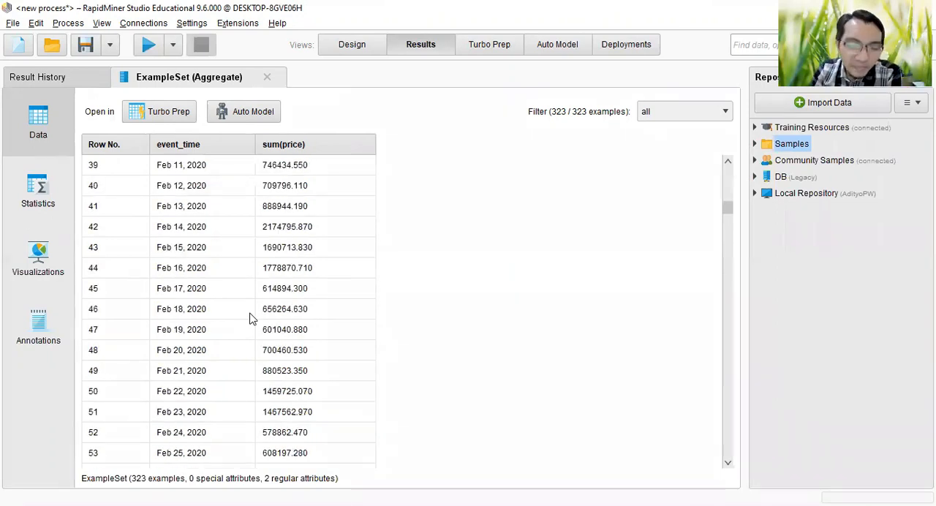
scroll(251, 319, "up", 7)
scroll(251, 319, "up", 4)
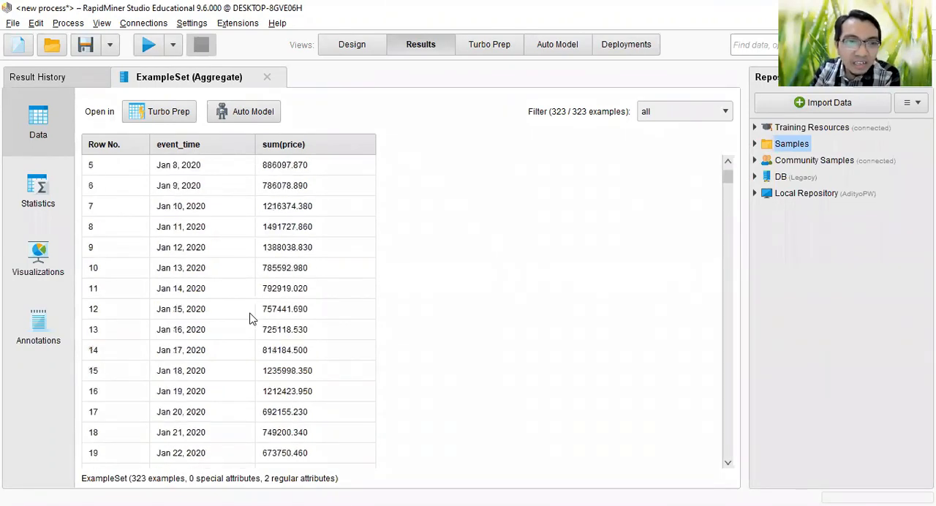
scroll(251, 318, "up", 2)
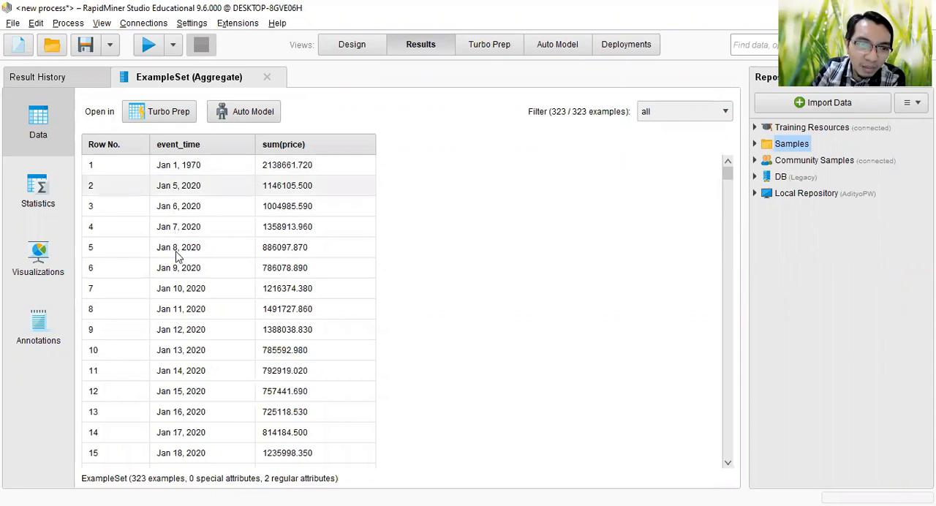
scroll(185, 405, "down", 2)
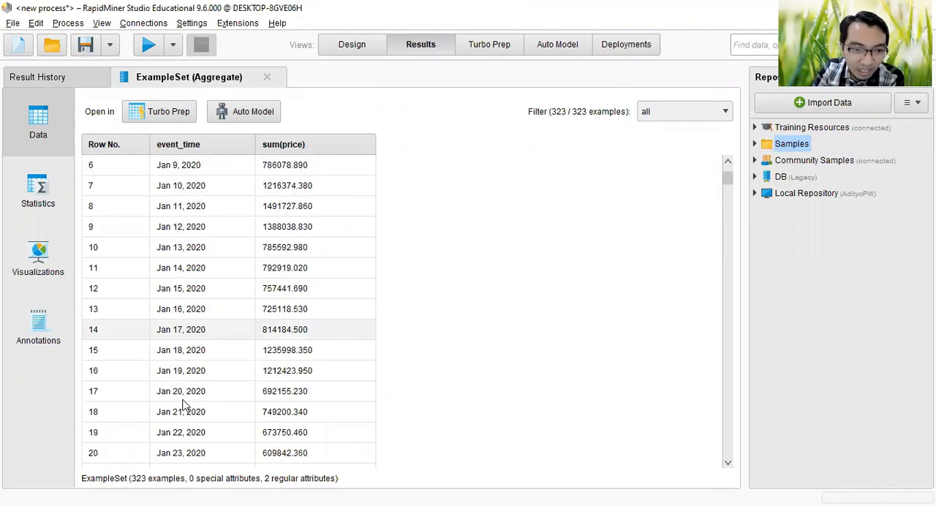
scroll(201, 401, "down", 1)
scroll(211, 399, "down", 2)
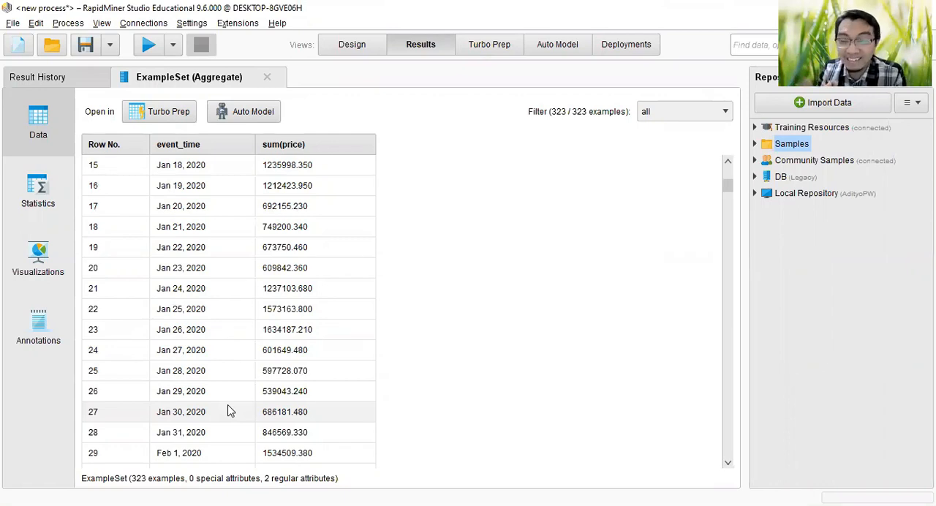
Step: Set the Date to Nominal operator's date format to MM/yyyy so event_time is grouped by month
left_click(352, 48)
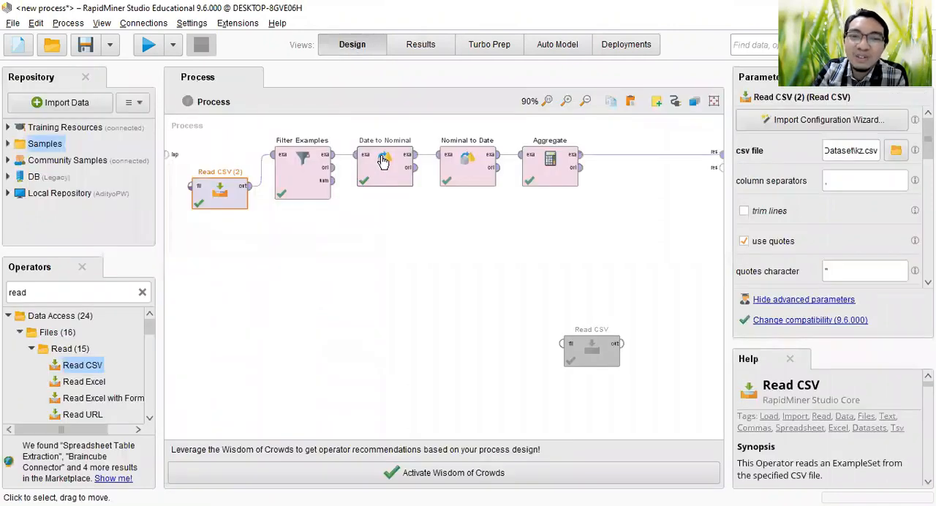
left_click(382, 161)
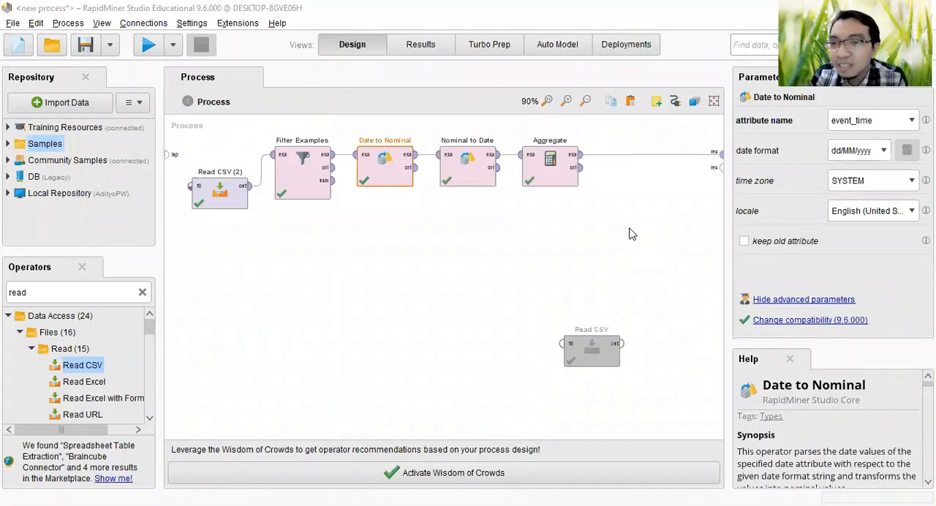
left_click(888, 171)
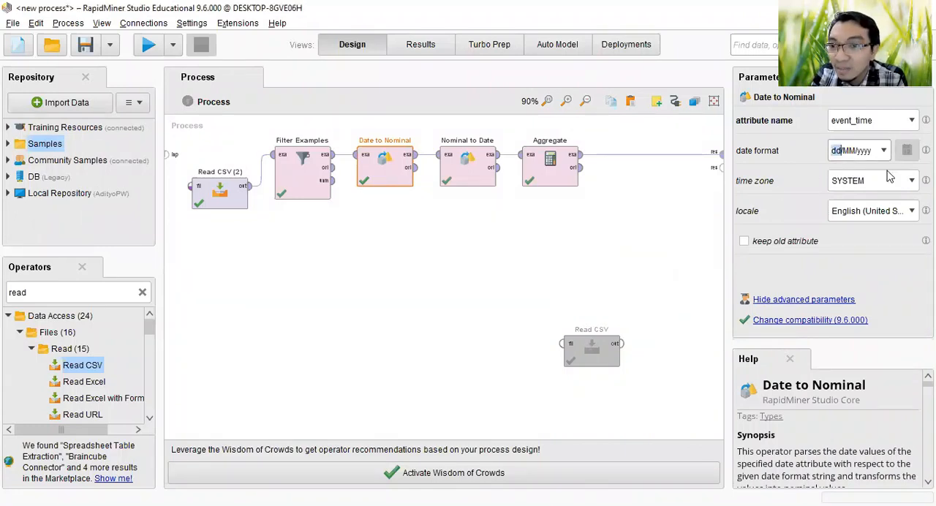
key("Delete")
key("Delete")
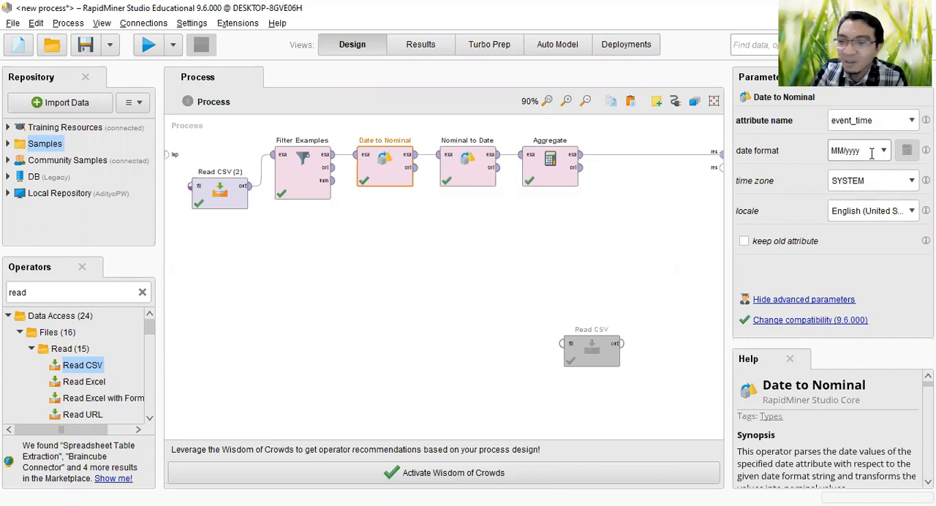
Step: Set the Nominal to Date operator's date format to MM/yyyy and run the process
left_click(461, 158)
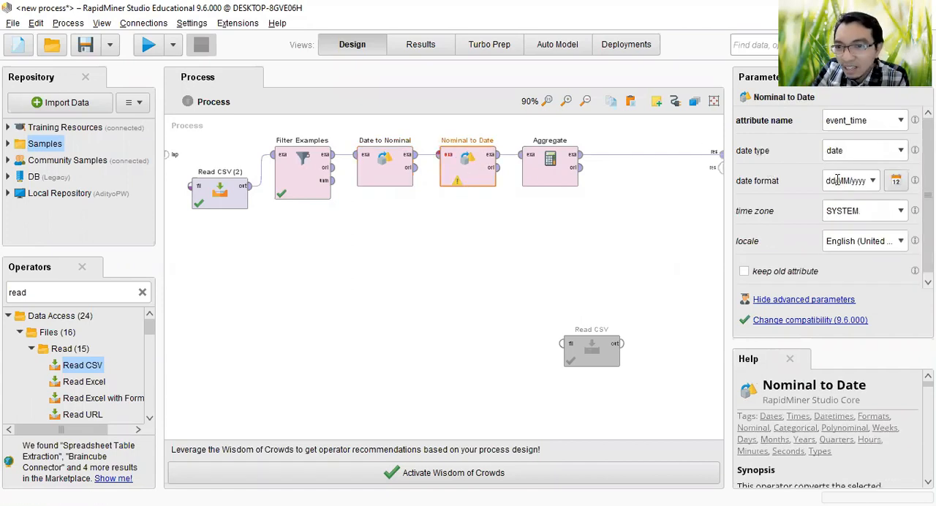
key("BackSpace")
key("BackSpace")
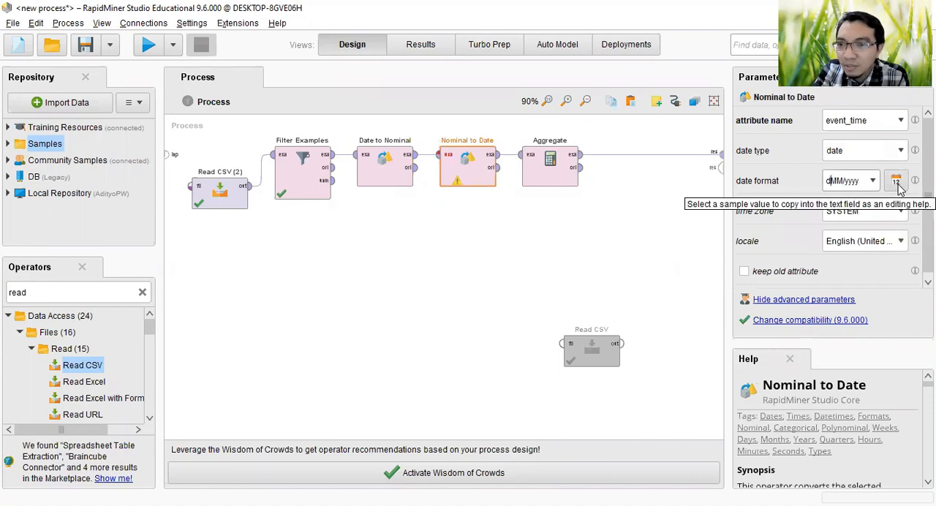
key("BackSpace")
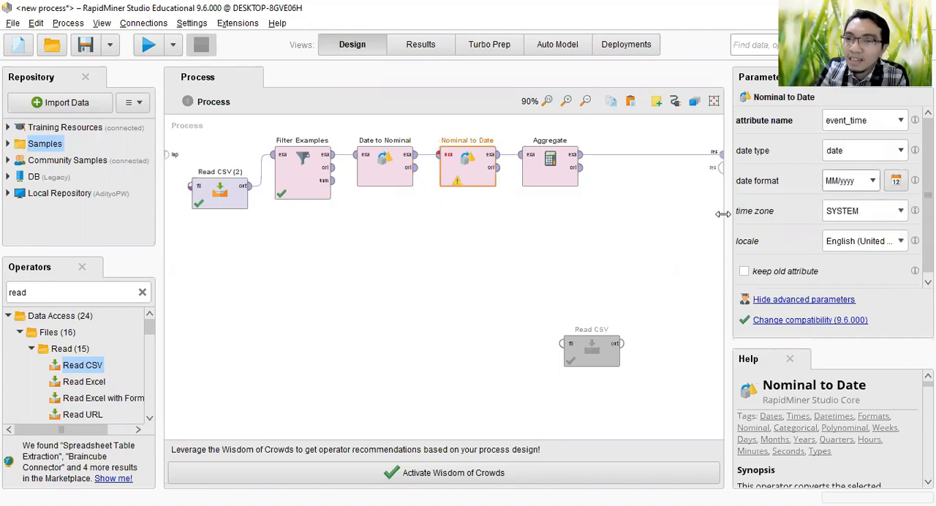
left_click(596, 240)
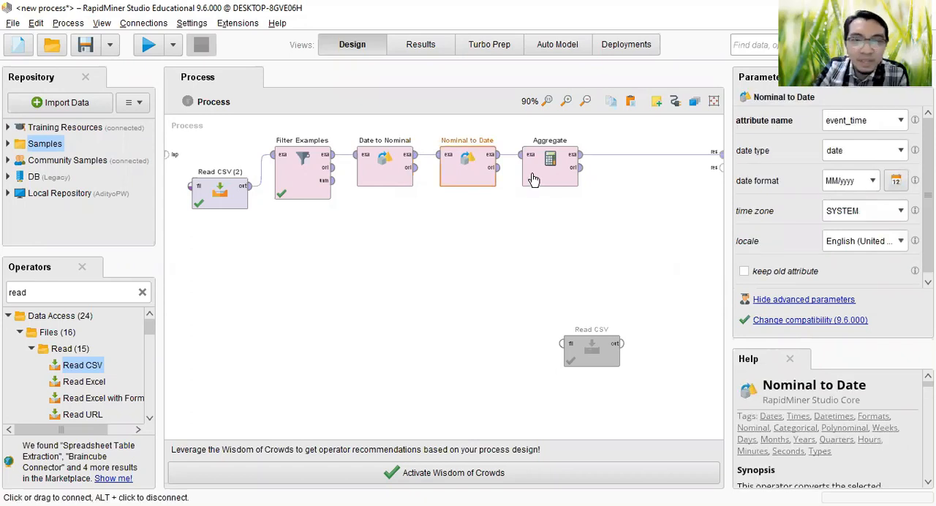
key("F11")
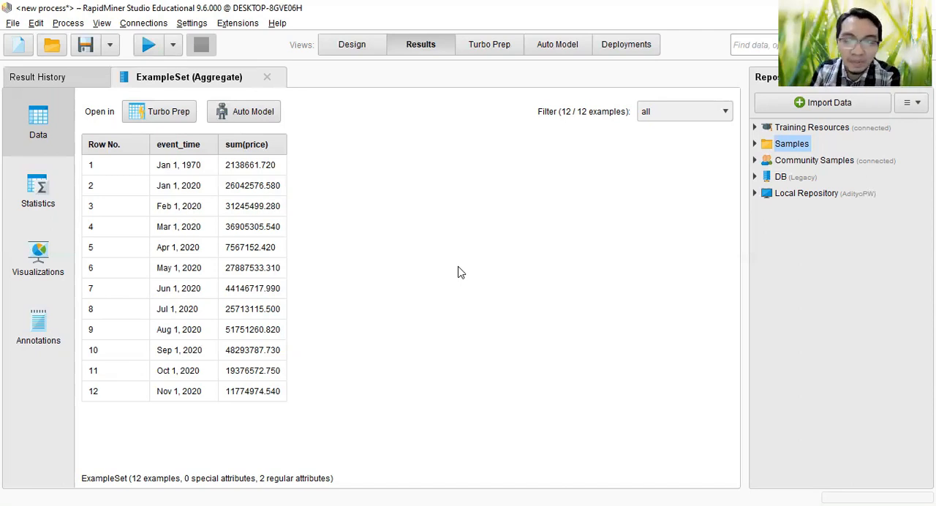
Step: Sort the Aggregate results by sum(price) in descending order with that column widened, and return to the process design
left_click(190, 221)
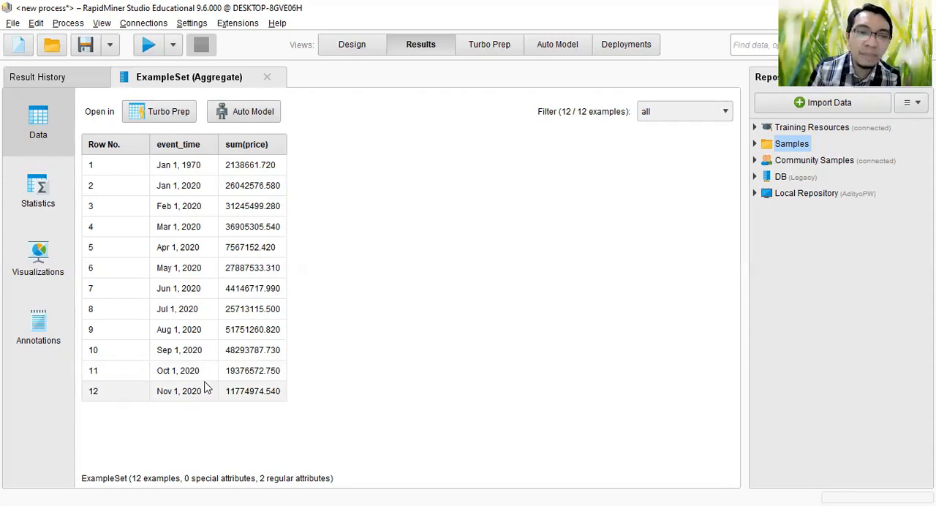
left_click(275, 149)
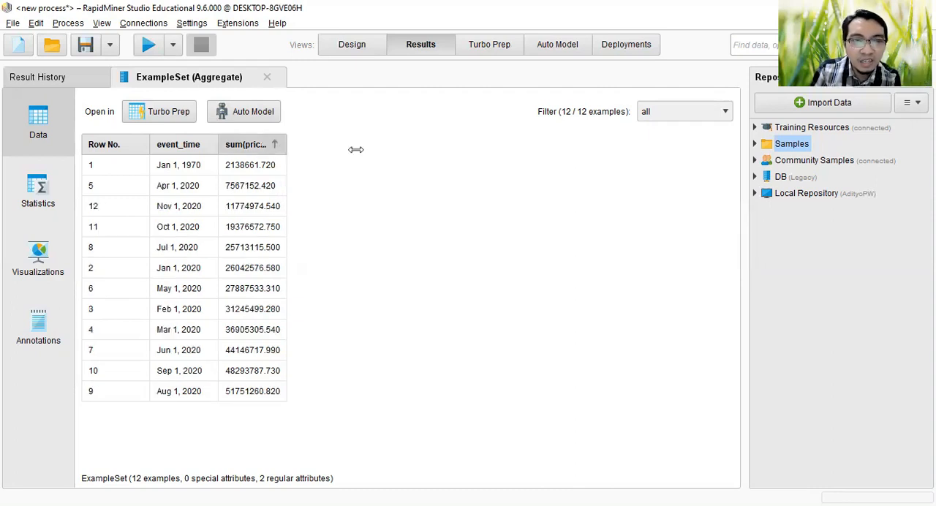
left_click(300, 150)
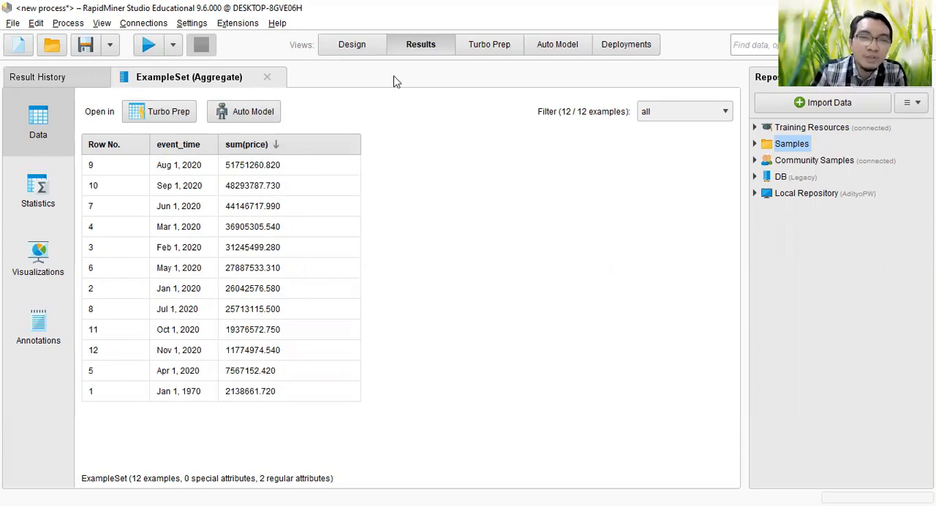
left_click(344, 52)
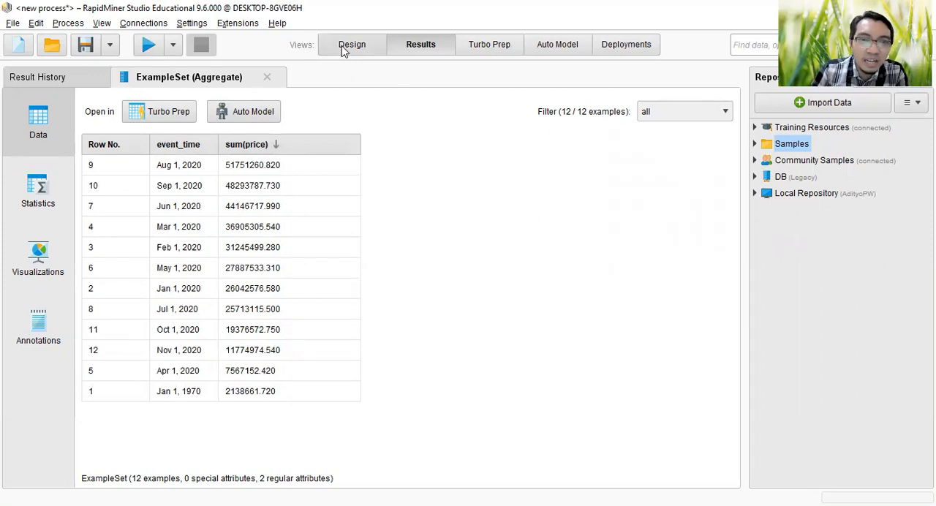